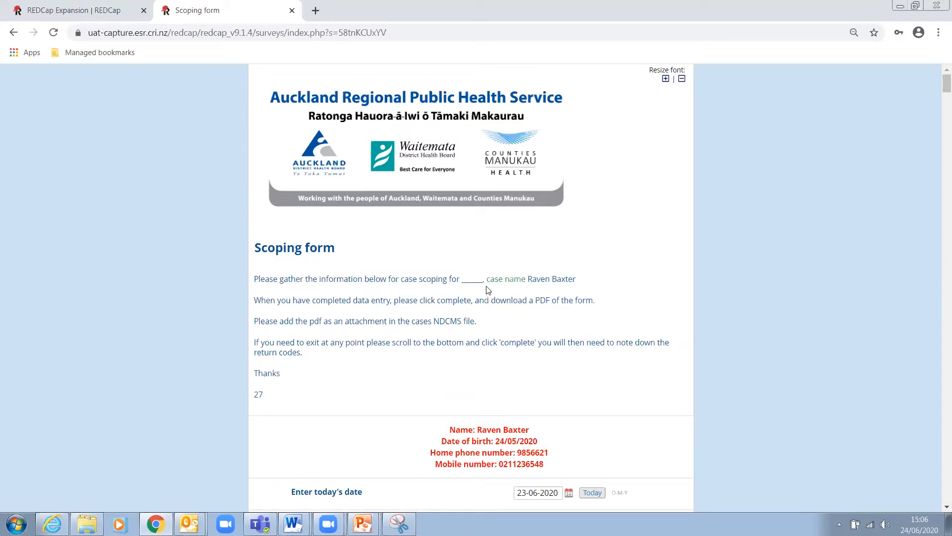
Review the scoping form's introductory instructions, including attaching the PDF to the NDCMS file, and the case's personal details block.
{"action": "left_click_drag", "start_coordinate": [483, 282], "coordinate": [463, 279]}
{"action": "left_click", "coordinate": [529, 294]}
{"action": "left_click_drag", "start_coordinate": [576, 278], "coordinate": [528, 279]}
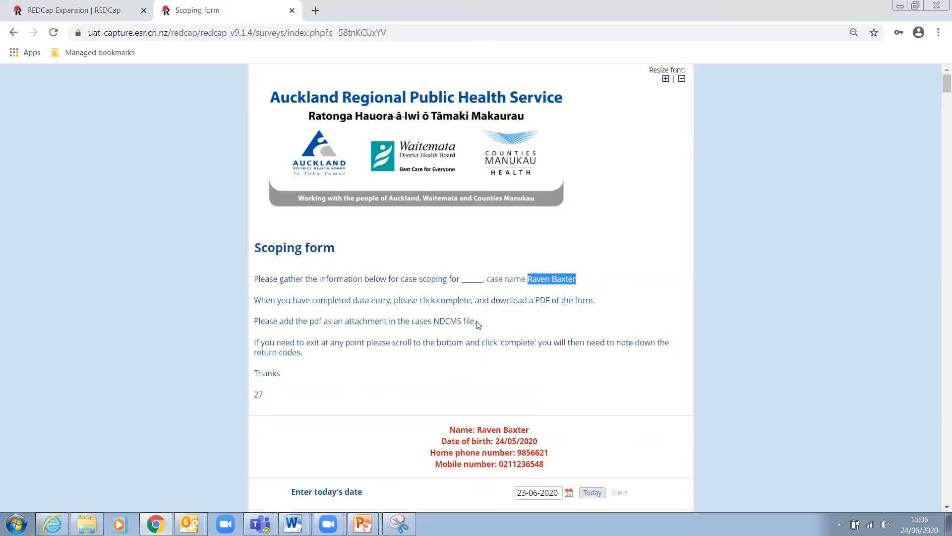
{"action": "left_click_drag", "start_coordinate": [477, 322], "coordinate": [255, 321]}
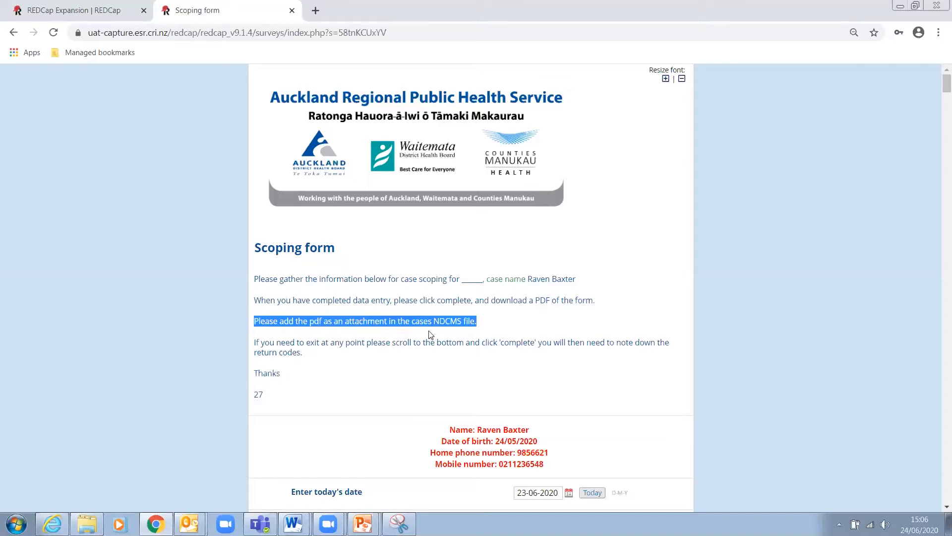
{"action": "left_click", "coordinate": [497, 362]}
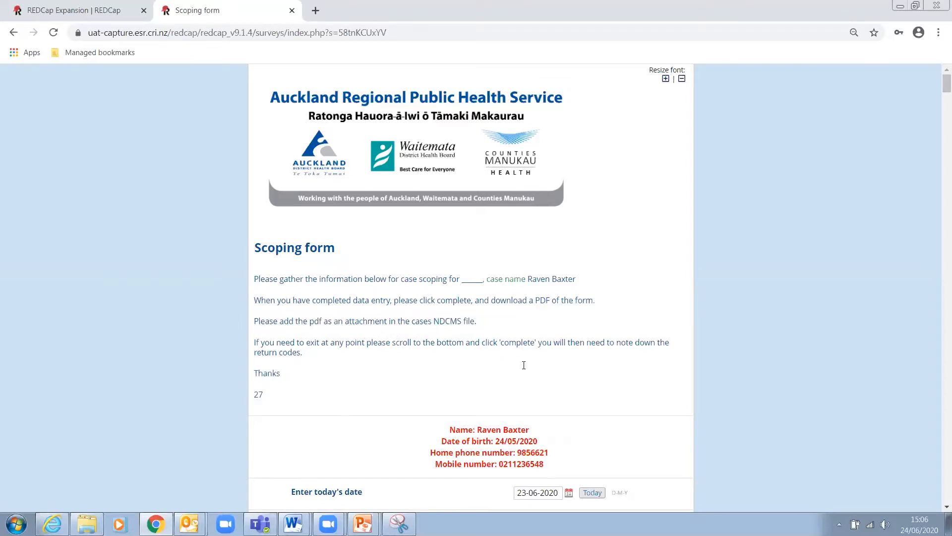
{"action": "scroll", "coordinate": [525, 366], "scroll_direction": "down", "scroll_amount": 3}
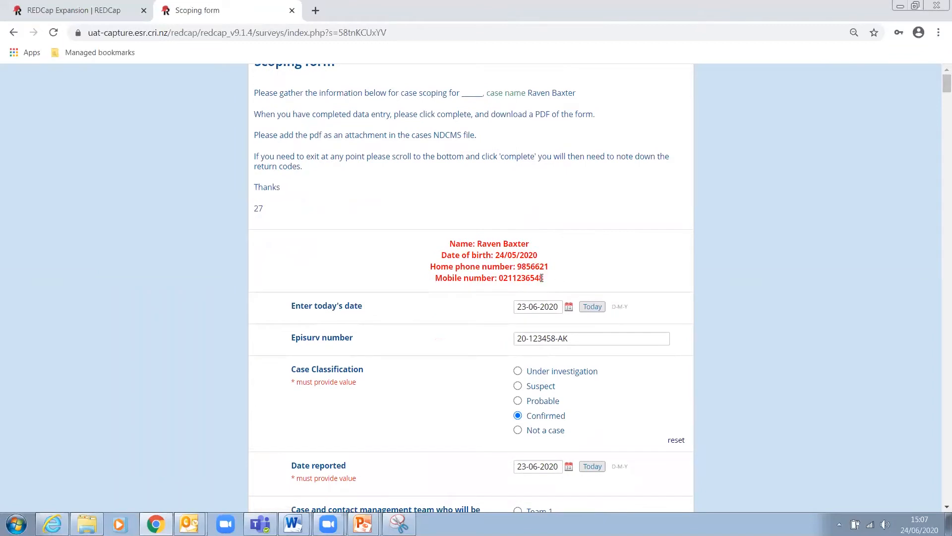
{"action": "left_click_drag", "start_coordinate": [542, 278], "coordinate": [438, 250]}
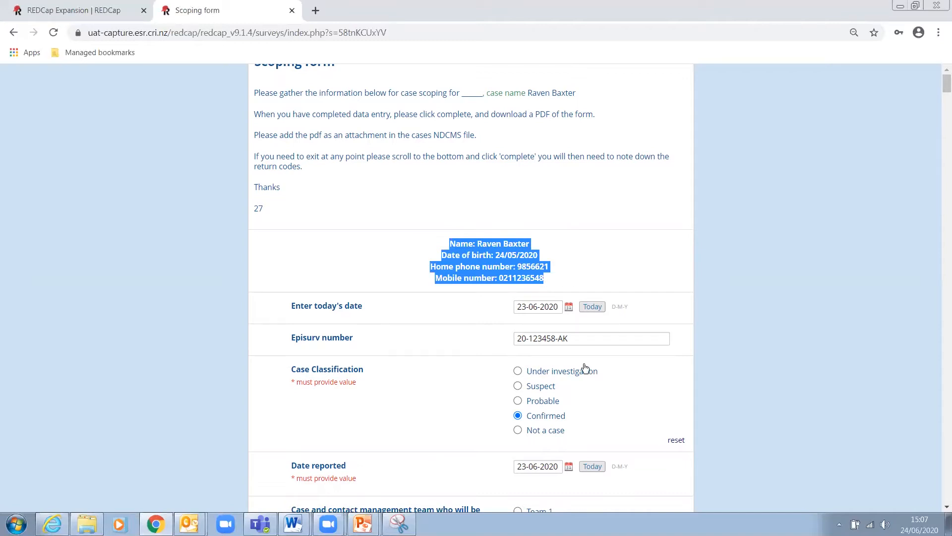
{"action": "scroll", "coordinate": [586, 368], "scroll_direction": "down", "scroll_amount": 3}
{"action": "left_click", "coordinate": [595, 278]}
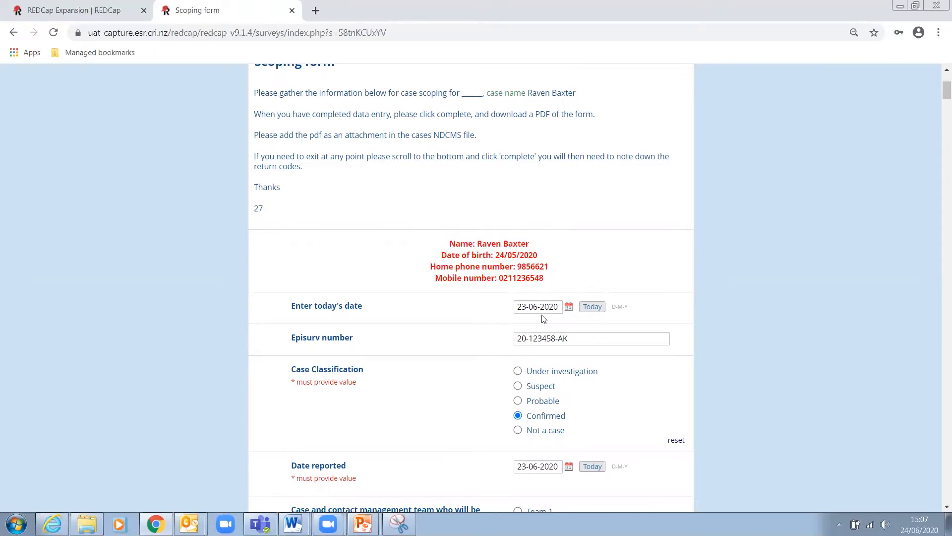
Fill in today's date with the current day, and change it to 23-06-2020 with the calendar.
{"action": "left_click", "coordinate": [590, 309]}
{"action": "left_click", "coordinate": [830, 319]}
{"action": "left_click", "coordinate": [568, 309]}
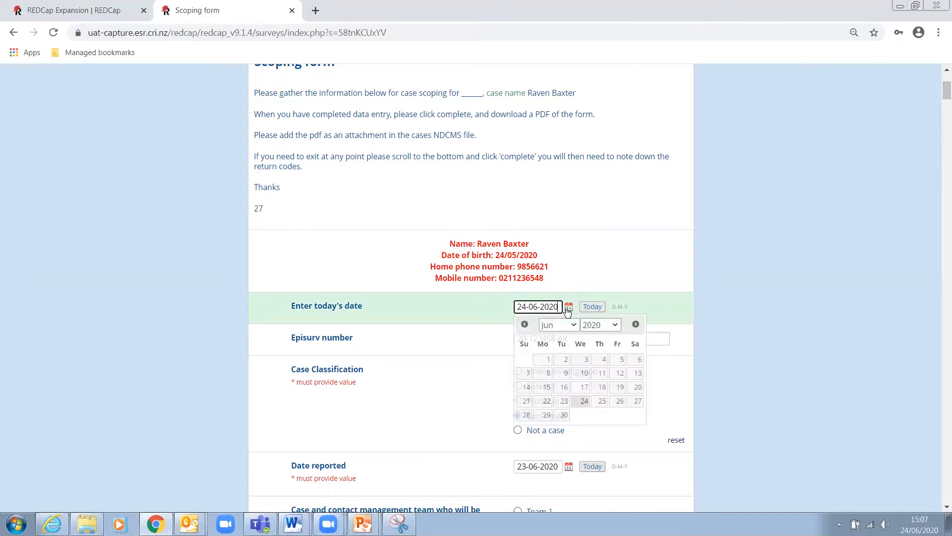
{"action": "left_click", "coordinate": [559, 404]}
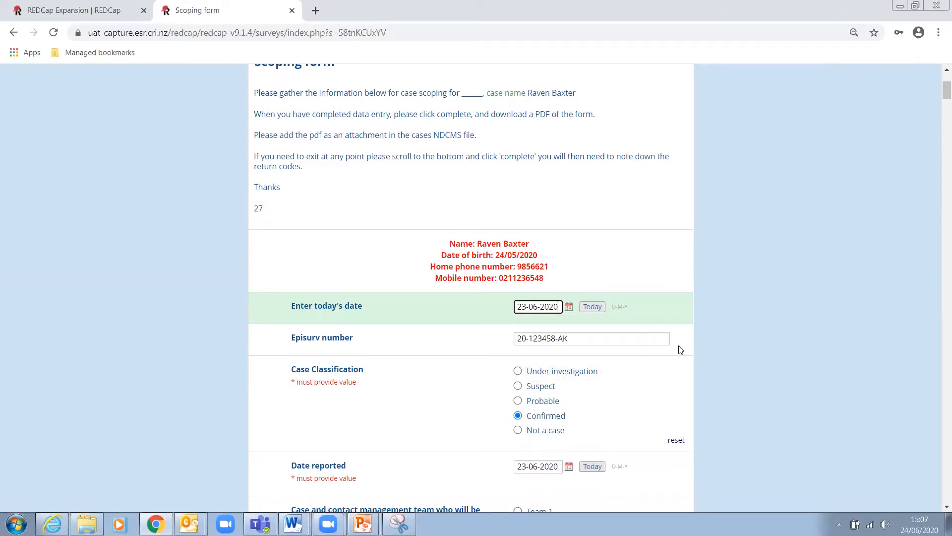
Review the Episurv number, case classification, date reported, managing team and GP notification answers.
{"action": "left_click_drag", "start_coordinate": [591, 342], "coordinate": [518, 340]}
{"action": "scroll", "coordinate": [767, 363], "scroll_direction": "down", "scroll_amount": 2}
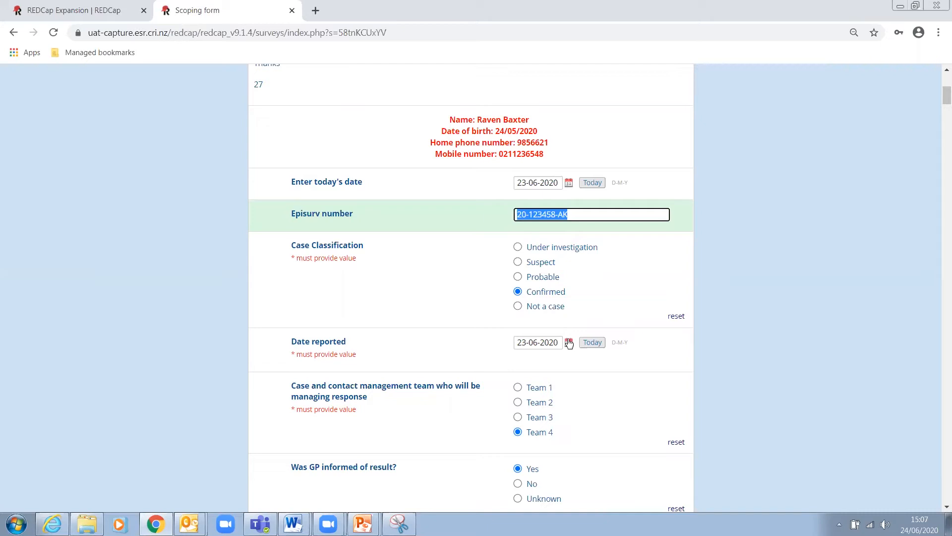
{"action": "scroll", "coordinate": [740, 370], "scroll_direction": "down", "scroll_amount": 2}
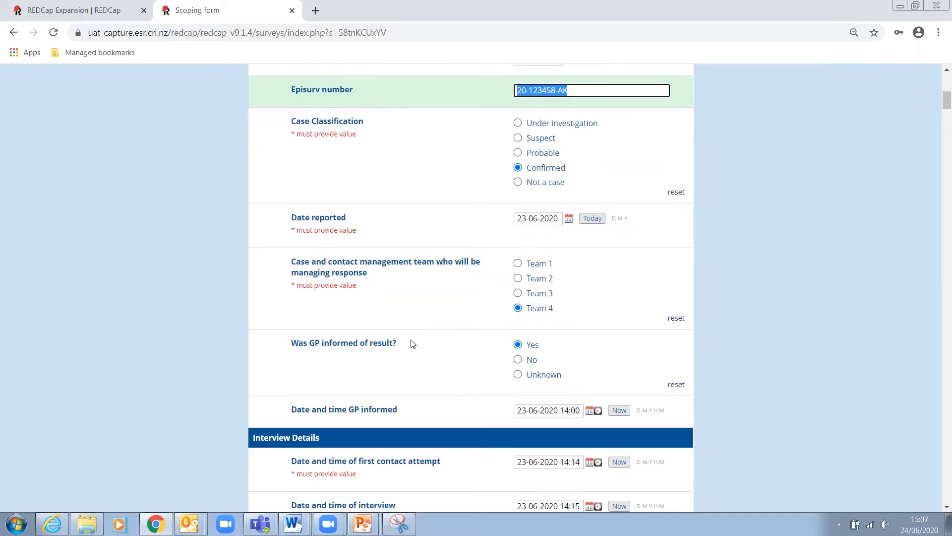
{"action": "scroll", "coordinate": [837, 347], "scroll_direction": "down", "scroll_amount": 1}
{"action": "scroll", "coordinate": [837, 343], "scroll_direction": "down", "scroll_amount": 3}
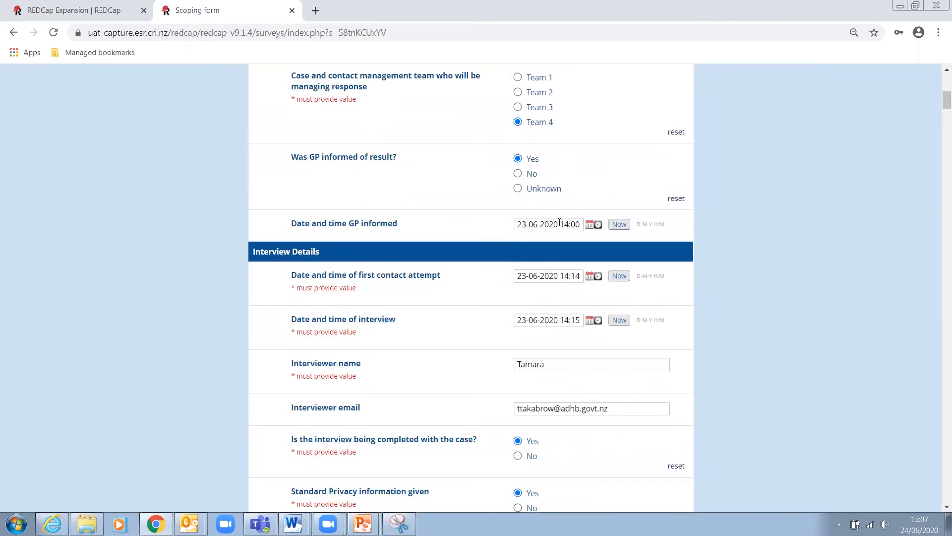
{"action": "left_click", "coordinate": [619, 228]}
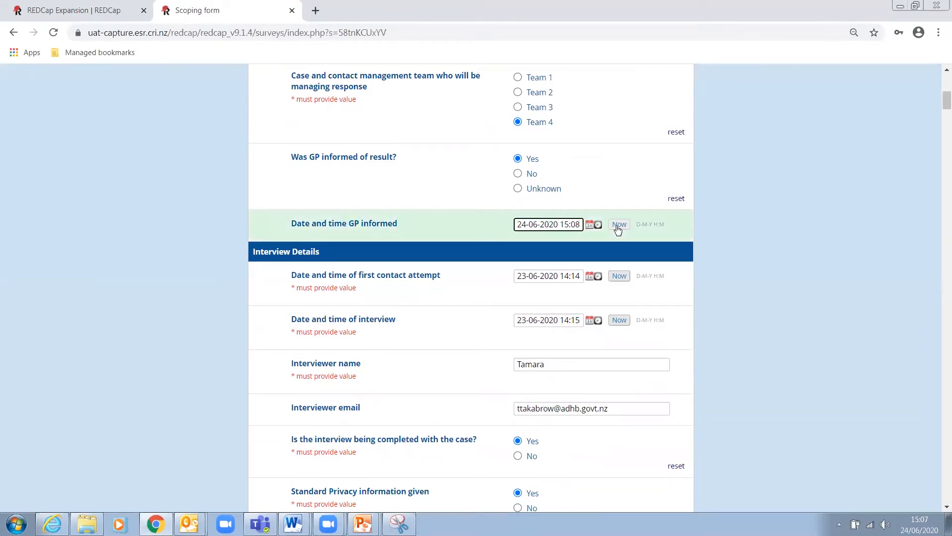
{"action": "left_click", "coordinate": [596, 225]}
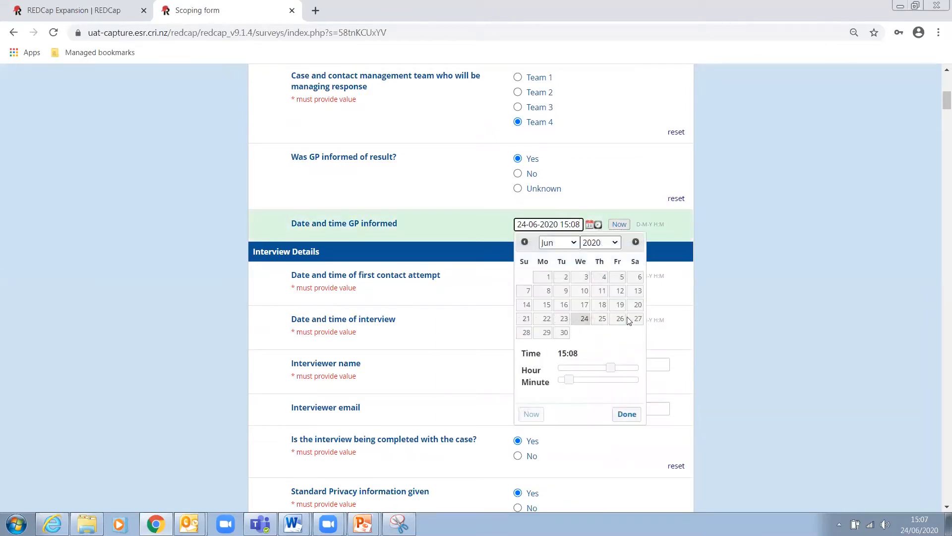
{"action": "left_click_drag", "start_coordinate": [614, 369], "coordinate": [541, 379]}
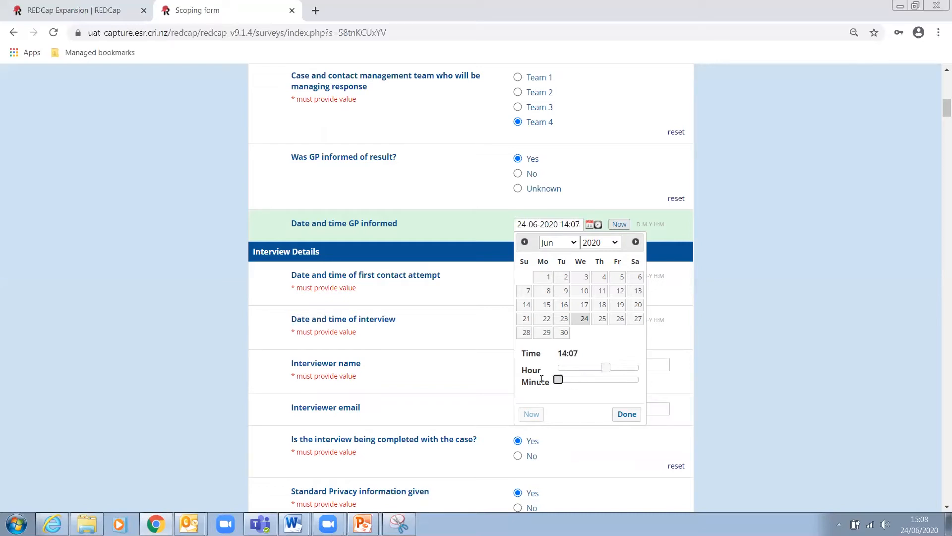
{"action": "left_click", "coordinate": [564, 319]}
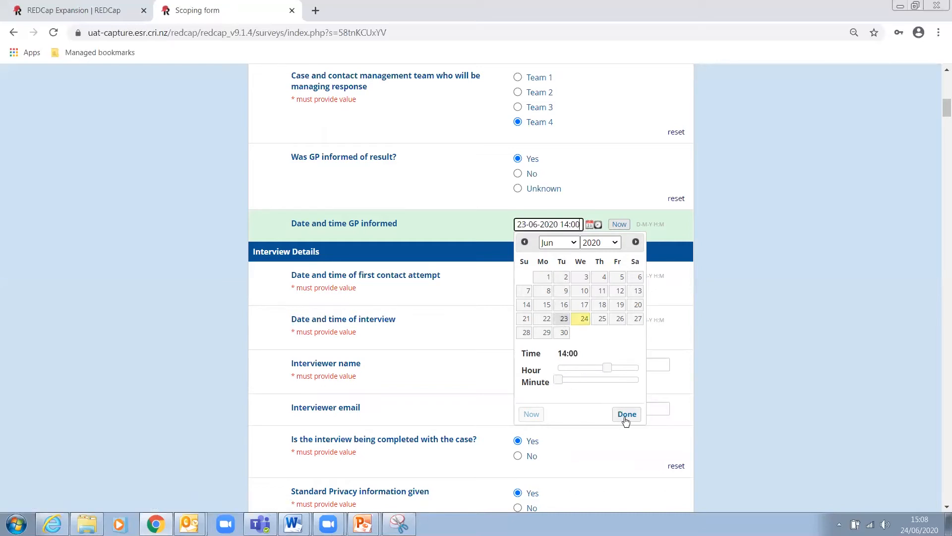
{"action": "left_click", "coordinate": [626, 416]}
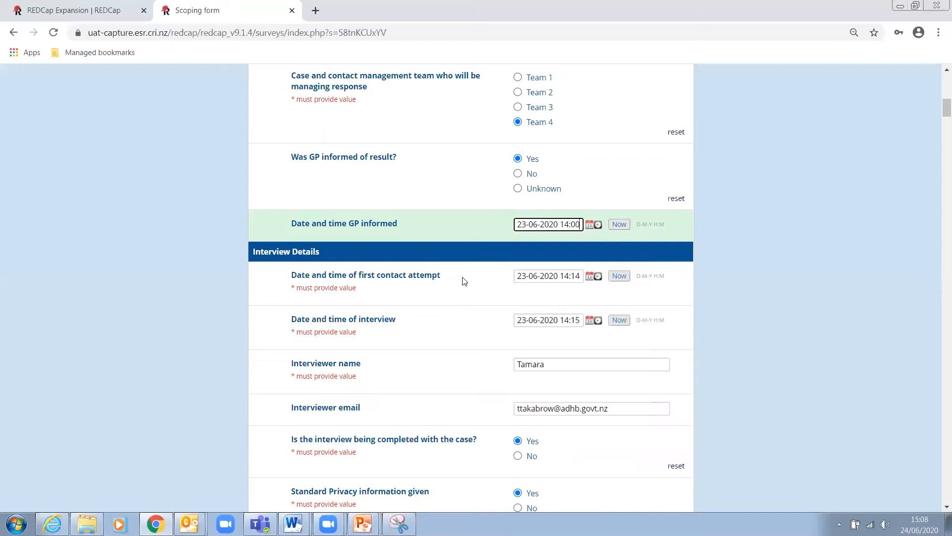
Review the Interview Details entries, from the first contact attempt to the interviewer's name and email.
{"action": "scroll", "coordinate": [373, 294], "scroll_direction": "down", "scroll_amount": 1}
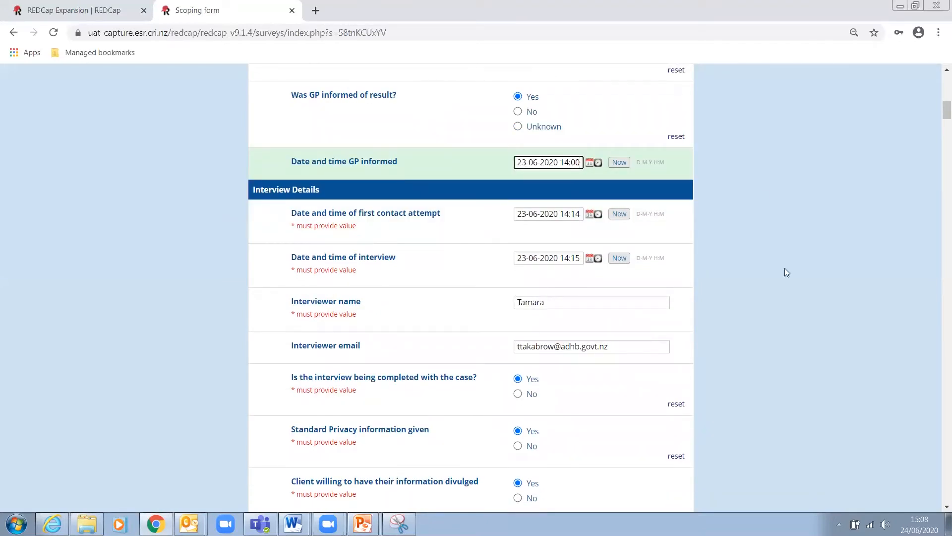
{"action": "scroll", "coordinate": [723, 304], "scroll_direction": "down", "scroll_amount": 1}
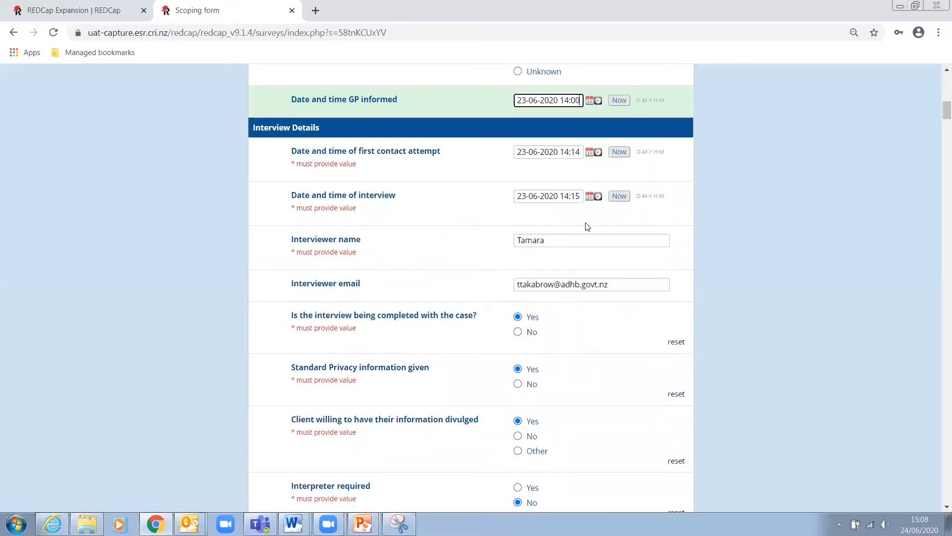
{"action": "scroll", "coordinate": [747, 213], "scroll_direction": "down", "scroll_amount": 1}
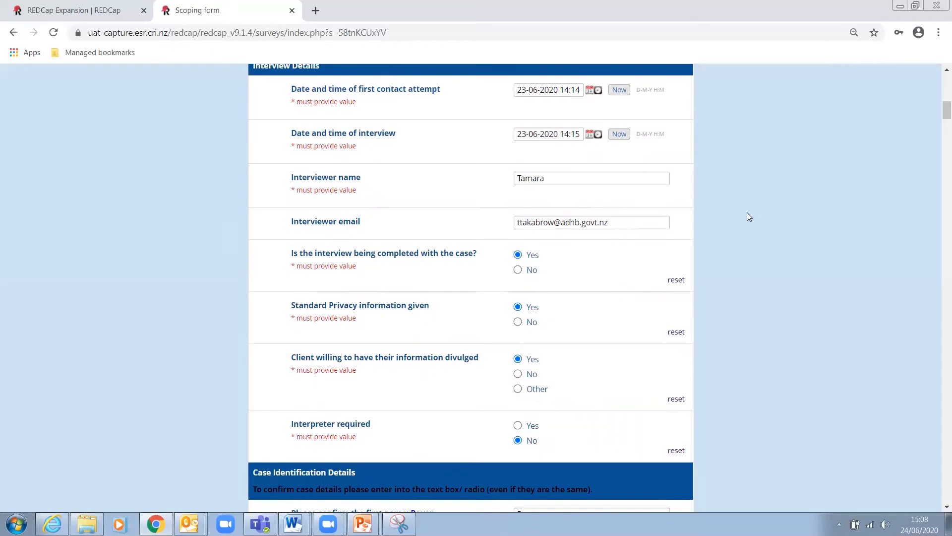
{"action": "left_click_drag", "start_coordinate": [629, 224], "coordinate": [510, 225]}
{"action": "scroll", "coordinate": [786, 273], "scroll_direction": "down", "scroll_amount": 1}
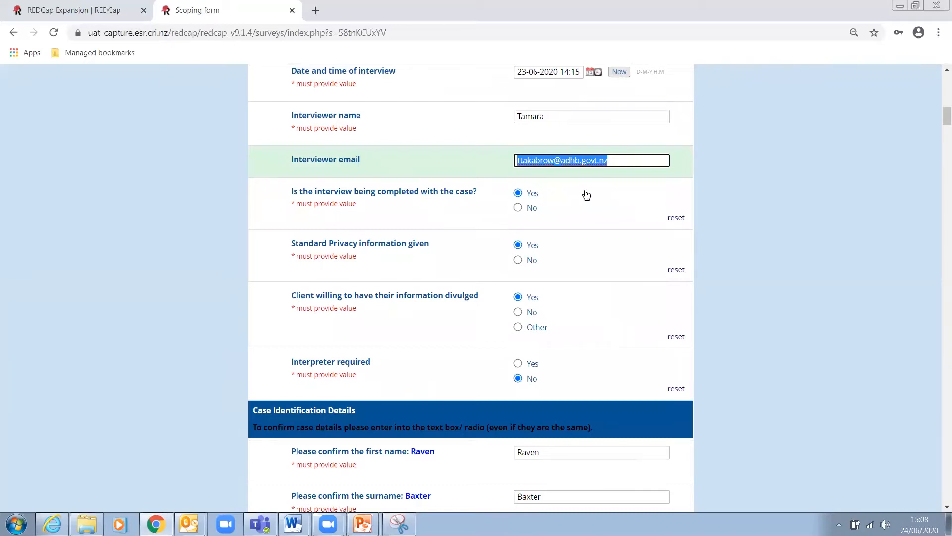
Answer No to whether the interview is being completed with the case, and switch the answer back to Yes.
{"action": "left_click", "coordinate": [565, 198]}
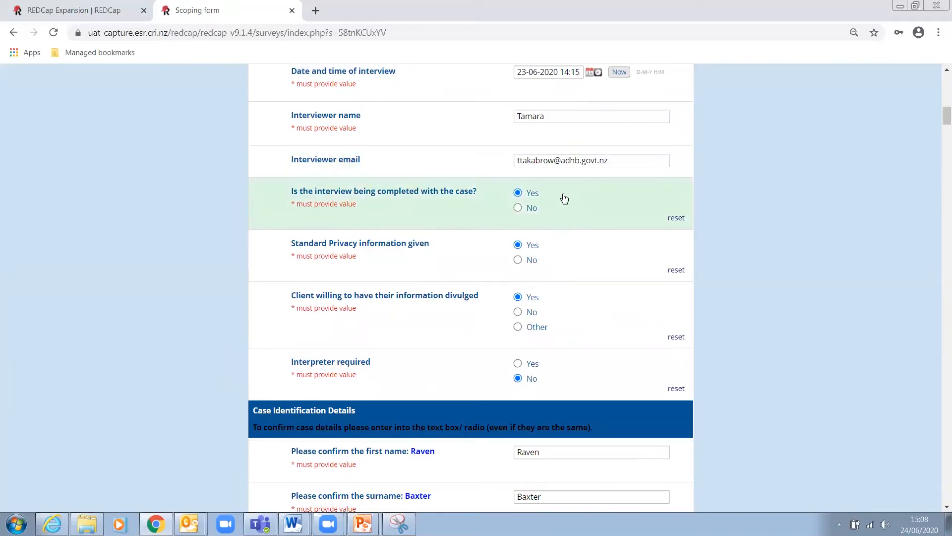
{"action": "left_click", "coordinate": [517, 208]}
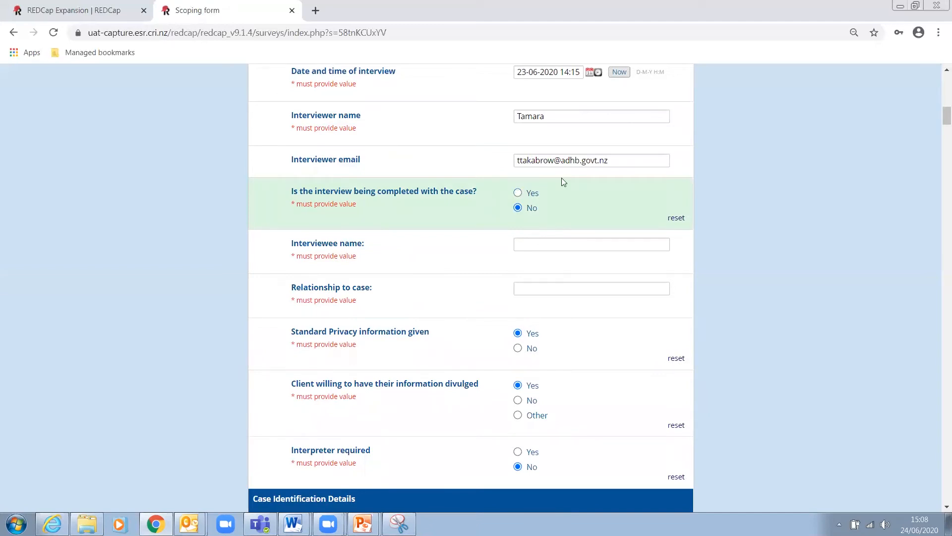
{"action": "left_click", "coordinate": [518, 193]}
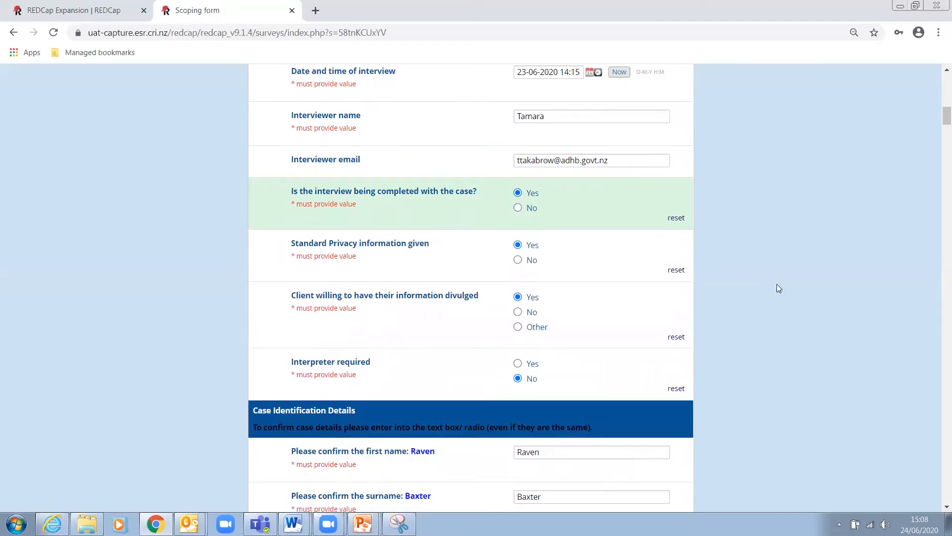
Examine the required-value marker under the date and time of interview and the neighbouring Interview Details questions.
{"action": "scroll", "coordinate": [789, 316], "scroll_direction": "up", "scroll_amount": 1}
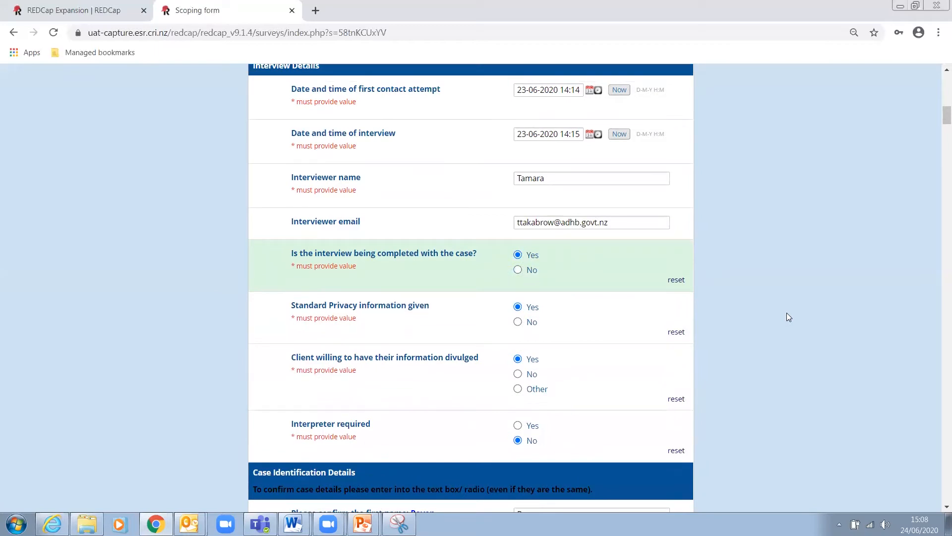
{"action": "left_click_drag", "start_coordinate": [357, 146], "coordinate": [295, 149]}
{"action": "scroll", "coordinate": [833, 337], "scroll_direction": "up", "scroll_amount": 1}
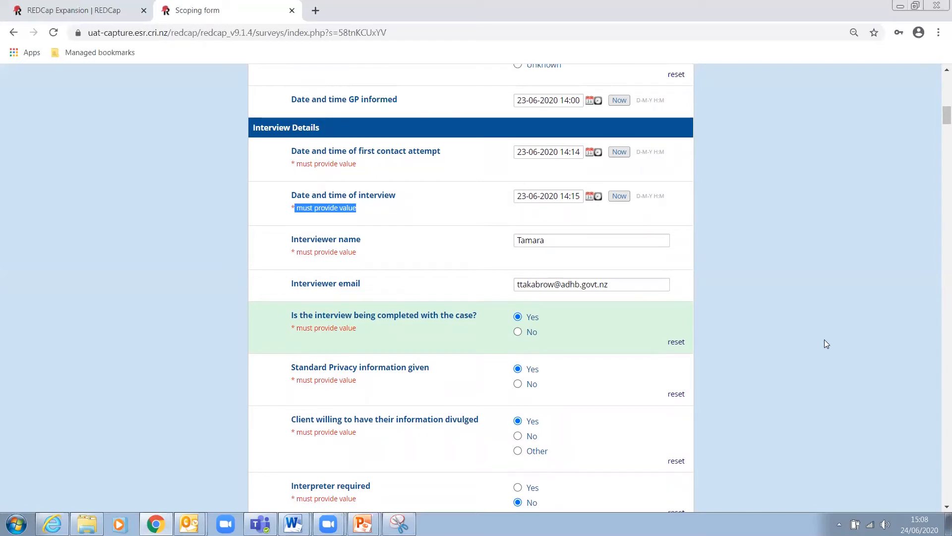
{"action": "scroll", "coordinate": [738, 366], "scroll_direction": "down", "scroll_amount": 1}
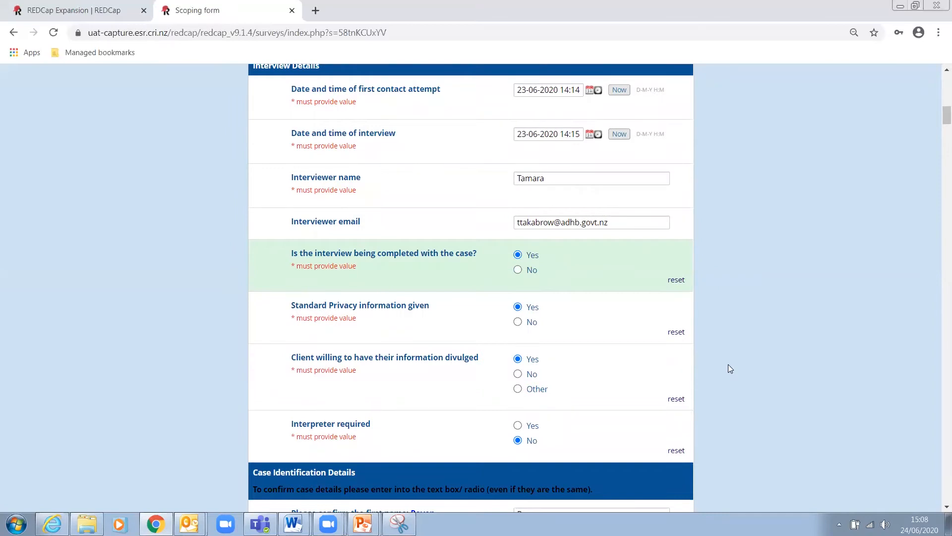
Reset the Interpreter required answer, choose Yes to read the interpreting service contact instructions, and set the answer back to No.
{"action": "scroll", "coordinate": [728, 365], "scroll_direction": "down", "scroll_amount": 3}
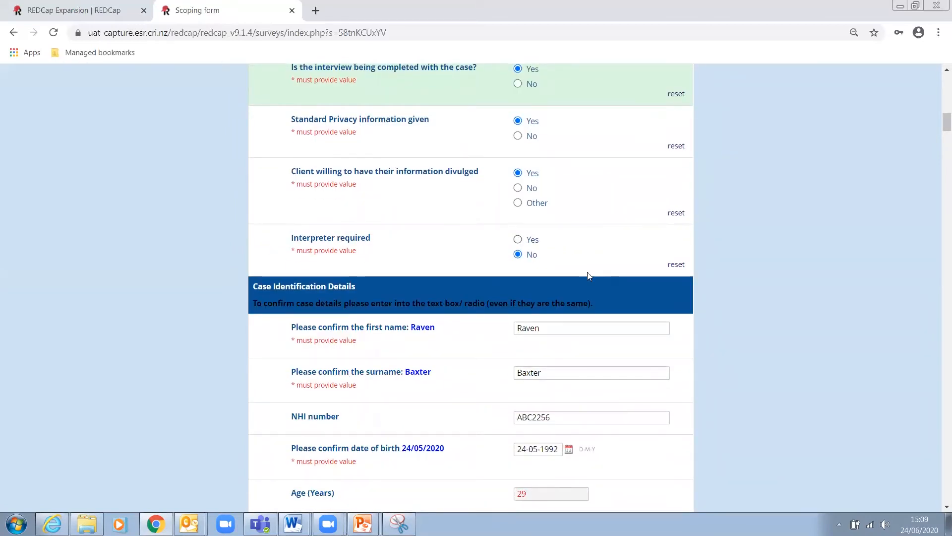
{"action": "left_click", "coordinate": [676, 265]}
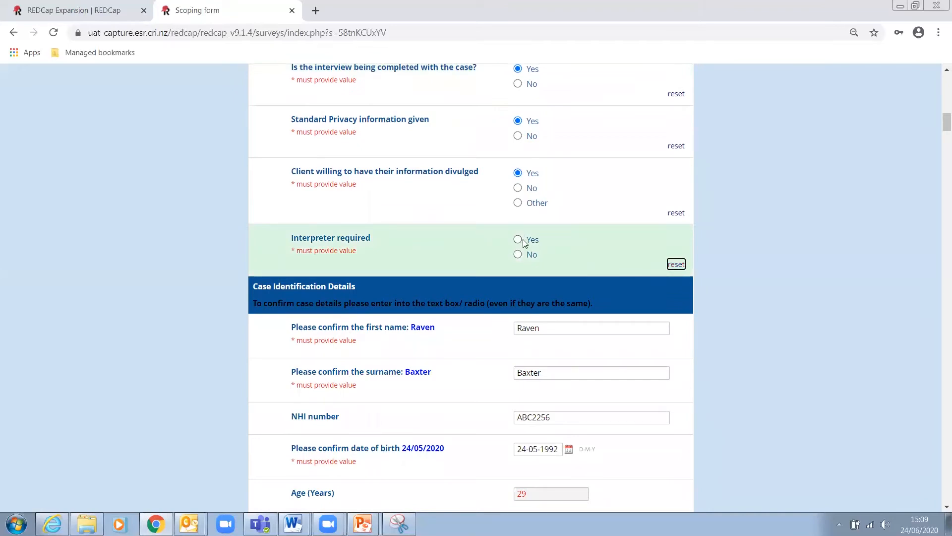
{"action": "left_click", "coordinate": [518, 240]}
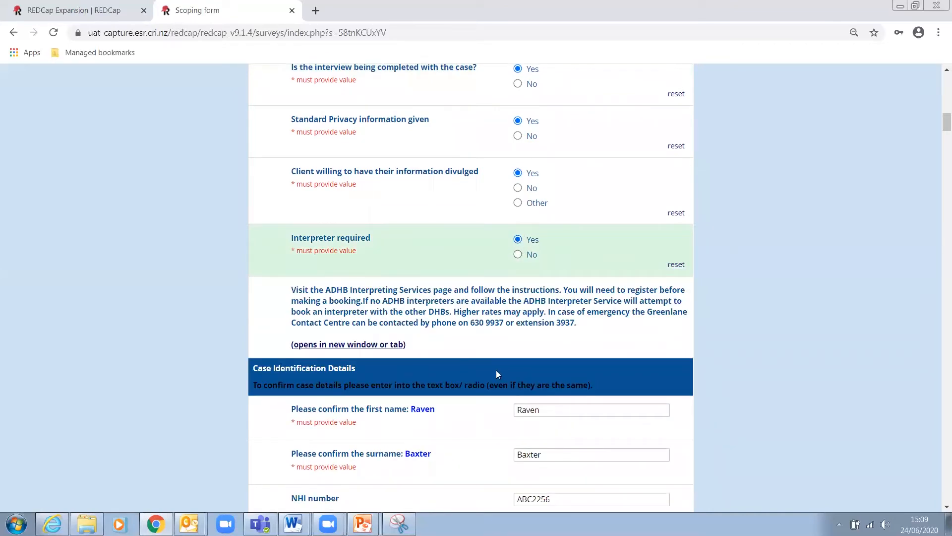
{"action": "left_click_drag", "start_coordinate": [585, 327], "coordinate": [459, 324]}
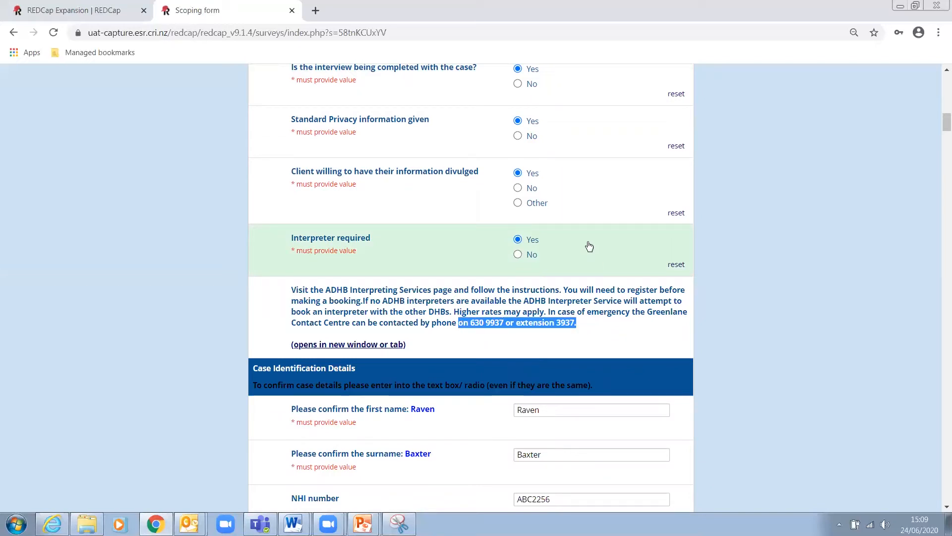
{"action": "left_click", "coordinate": [518, 254]}
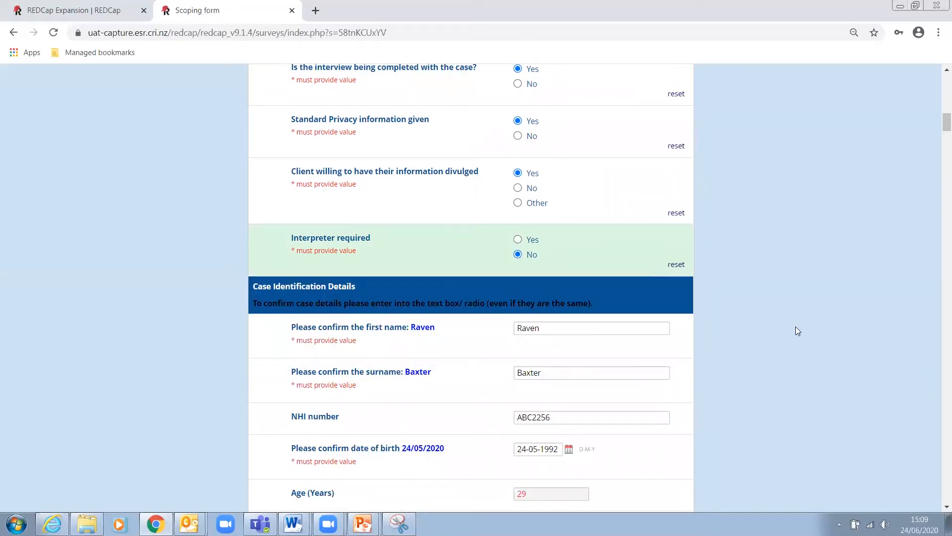
Compare the case's first name and surname shown in the Case Identification Details questions with the confirmation entries, and review the fields below.
{"action": "scroll", "coordinate": [794, 328], "scroll_direction": "down", "scroll_amount": 3}
{"action": "scroll", "coordinate": [786, 330], "scroll_direction": "down", "scroll_amount": 1}
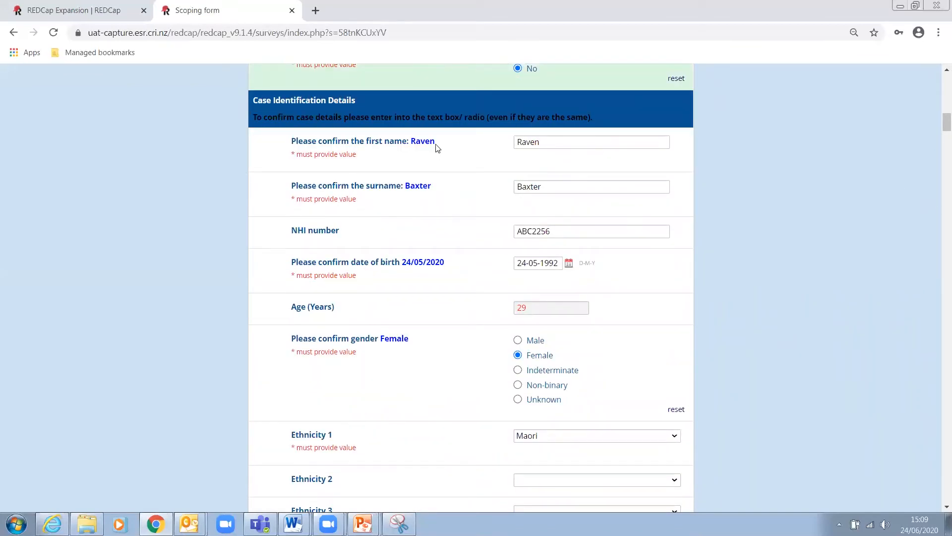
{"action": "left_click_drag", "start_coordinate": [435, 142], "coordinate": [413, 143]}
{"action": "left_click_drag", "start_coordinate": [432, 187], "coordinate": [408, 188]}
{"action": "left_click", "coordinate": [551, 144]}
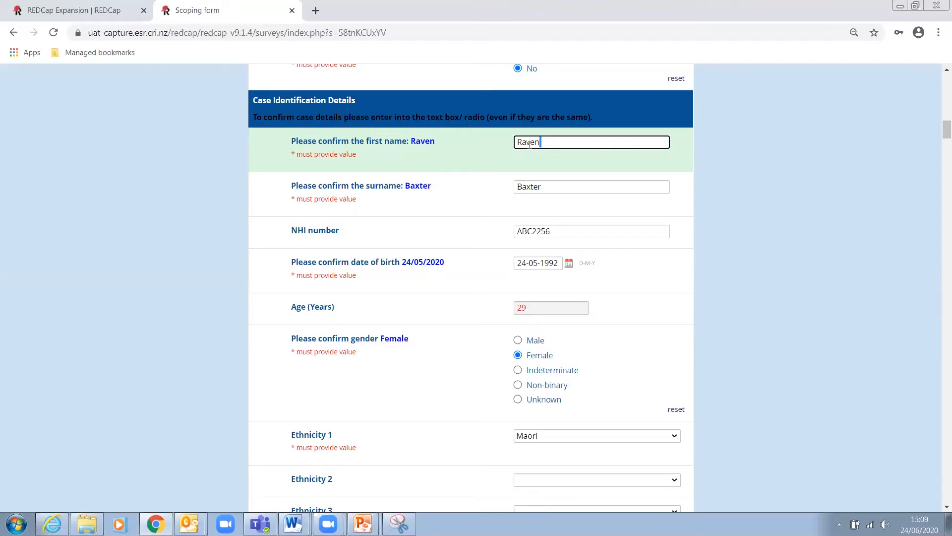
{"action": "left_click", "coordinate": [543, 189]}
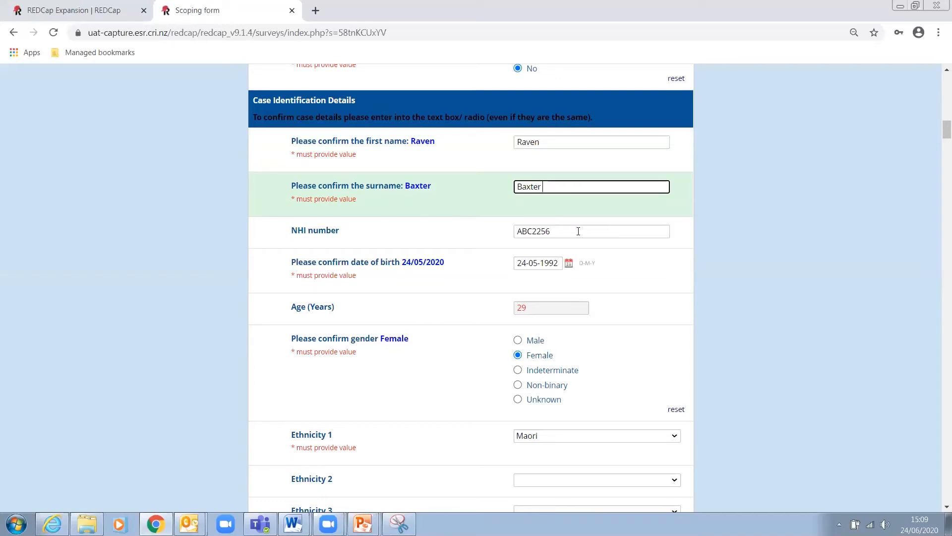
{"action": "scroll", "coordinate": [578, 231], "scroll_direction": "down", "scroll_amount": 1}
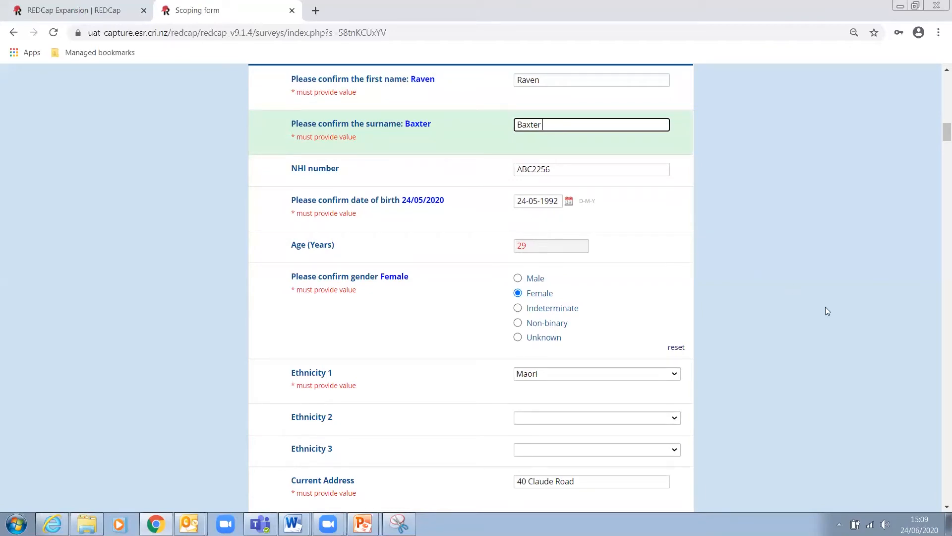
Review the case's date of birth, gender, ethnicity, current address and suburb entries in the Case Identification Details.
{"action": "scroll", "coordinate": [826, 306], "scroll_direction": "down", "scroll_amount": 1}
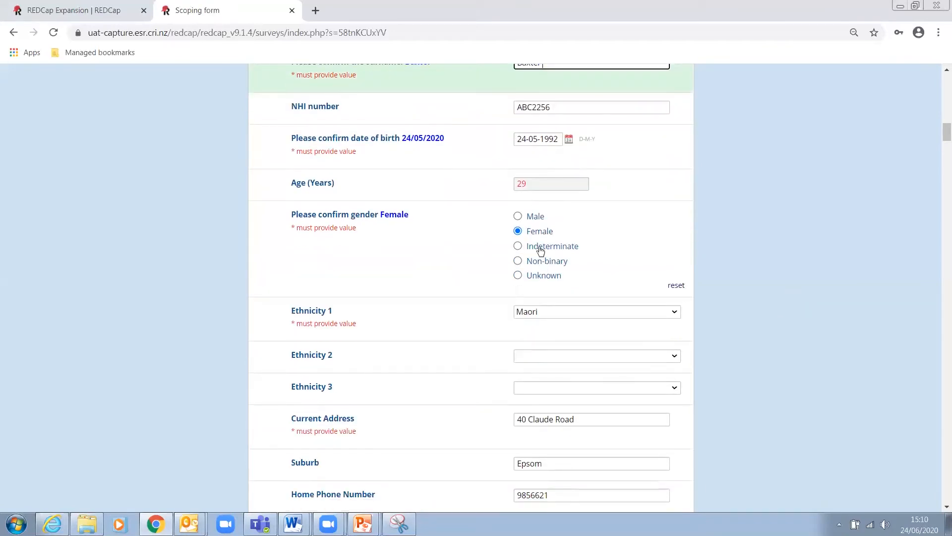
{"action": "scroll", "coordinate": [760, 301], "scroll_direction": "down", "scroll_amount": 1}
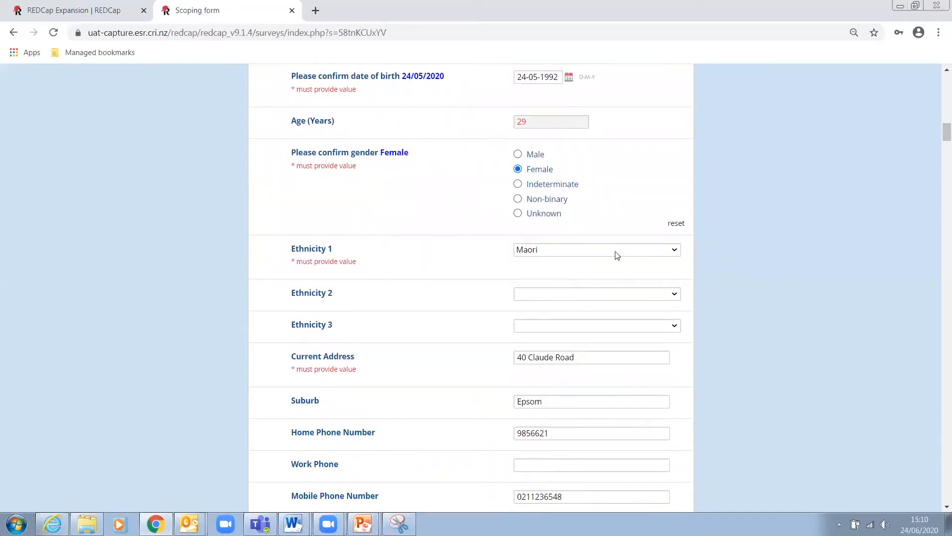
{"action": "scroll", "coordinate": [741, 291], "scroll_direction": "down", "scroll_amount": 2}
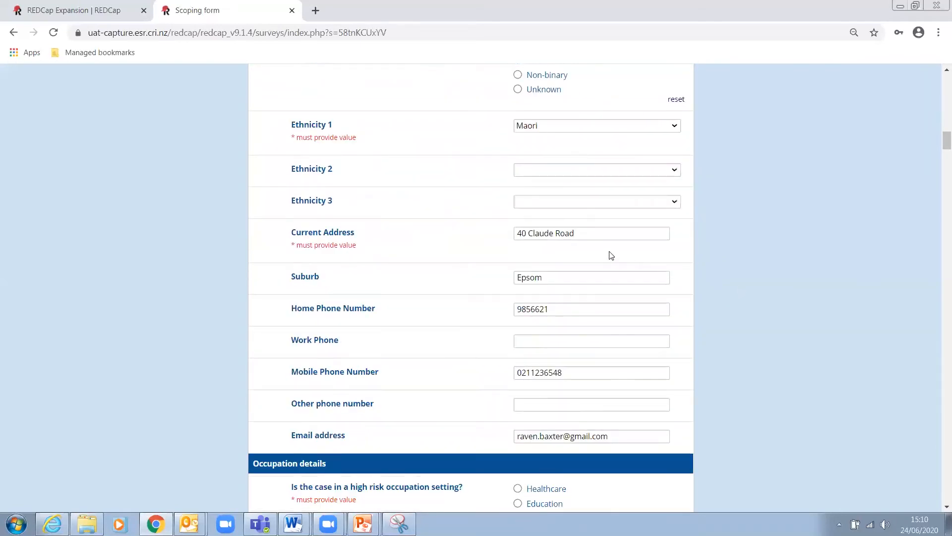
{"action": "left_click_drag", "start_coordinate": [598, 234], "coordinate": [499, 235]}
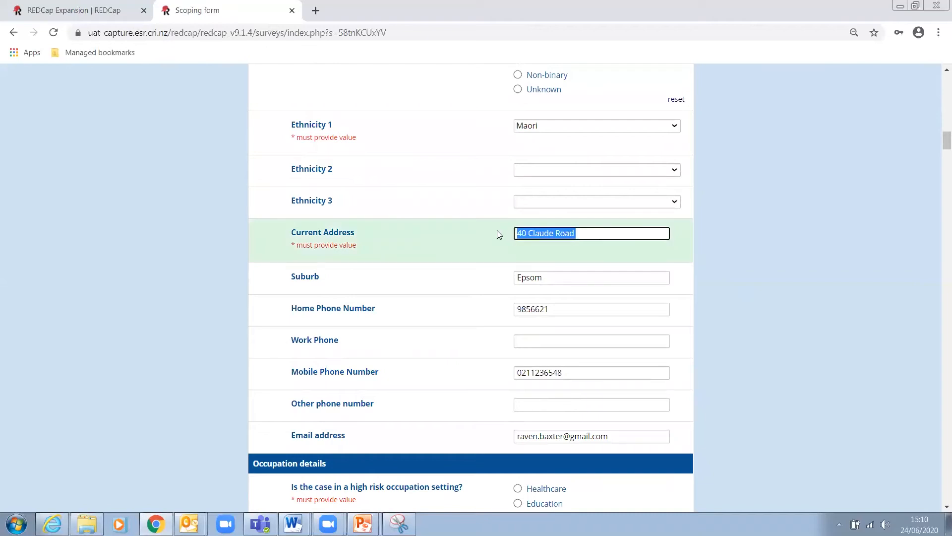
{"action": "scroll", "coordinate": [840, 276], "scroll_direction": "down", "scroll_amount": 2}
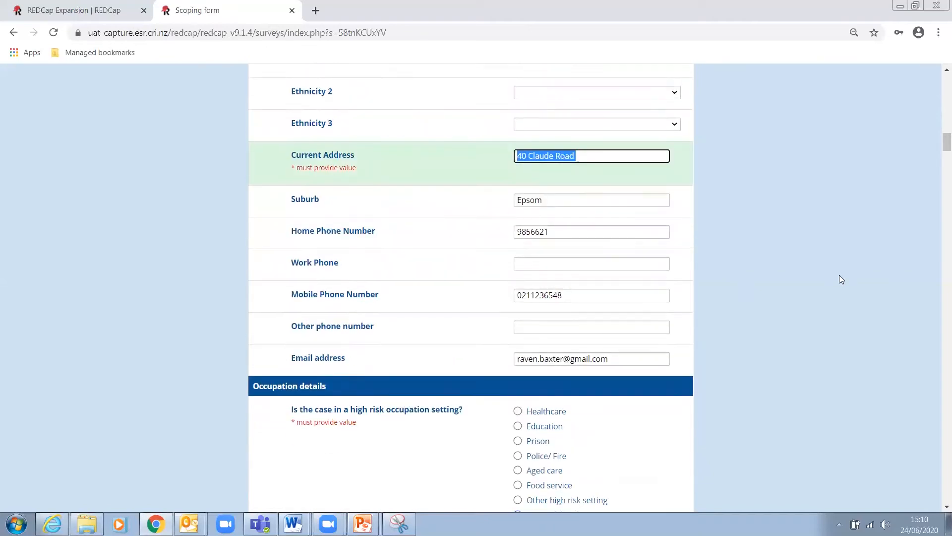
{"action": "left_click", "coordinate": [562, 155]}
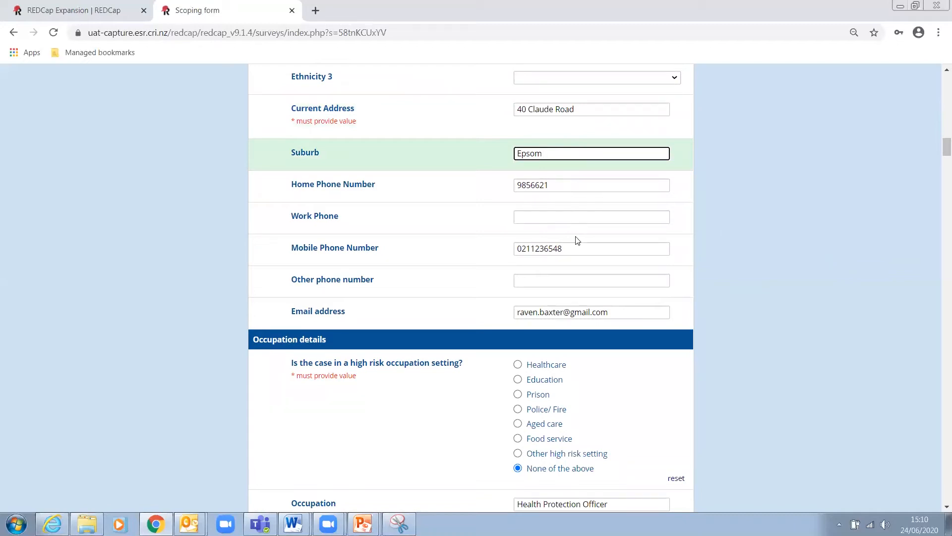
Check the case summary near the start of the form against the contact details, and examine the email address entry.
{"action": "scroll", "coordinate": [771, 274], "scroll_direction": "up", "scroll_amount": 20}
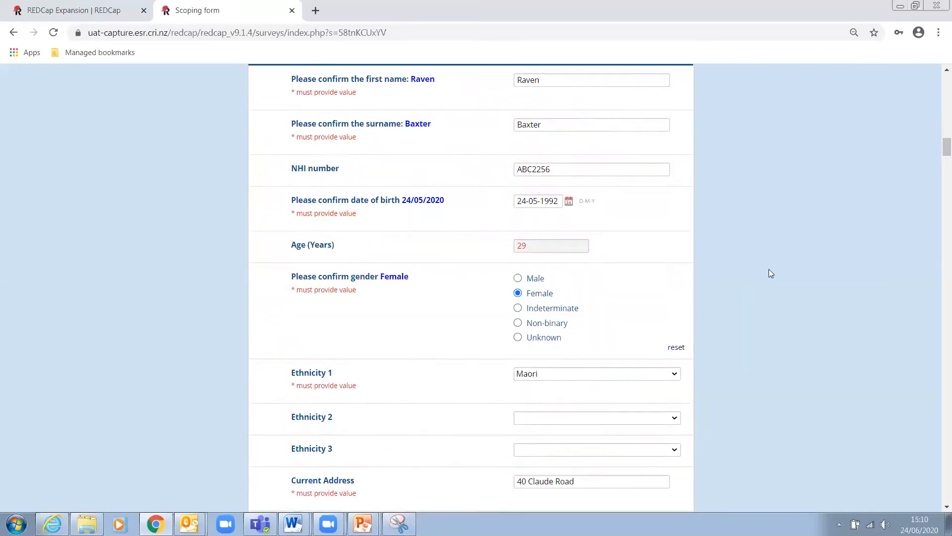
{"action": "scroll", "coordinate": [492, 193], "scroll_direction": "up", "scroll_amount": 1}
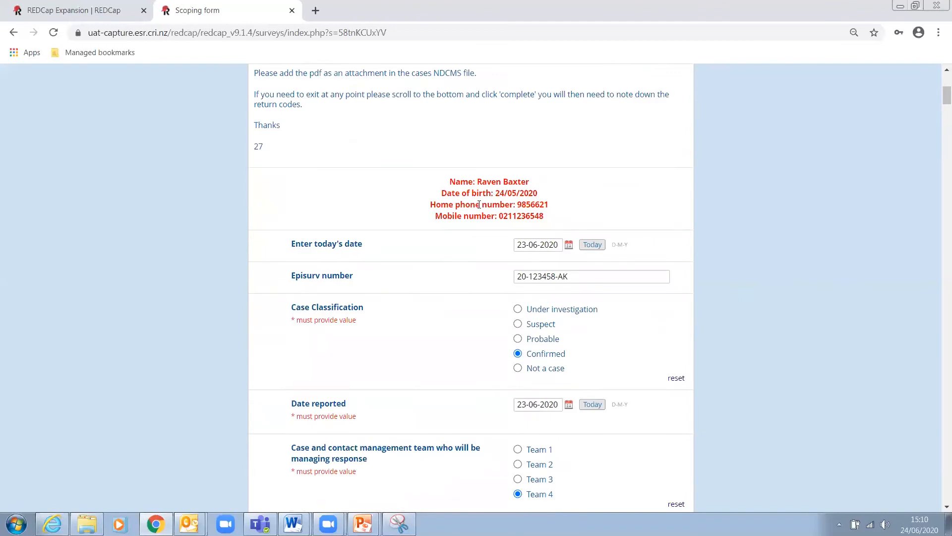
{"action": "scroll", "coordinate": [762, 272], "scroll_direction": "down", "scroll_amount": 20}
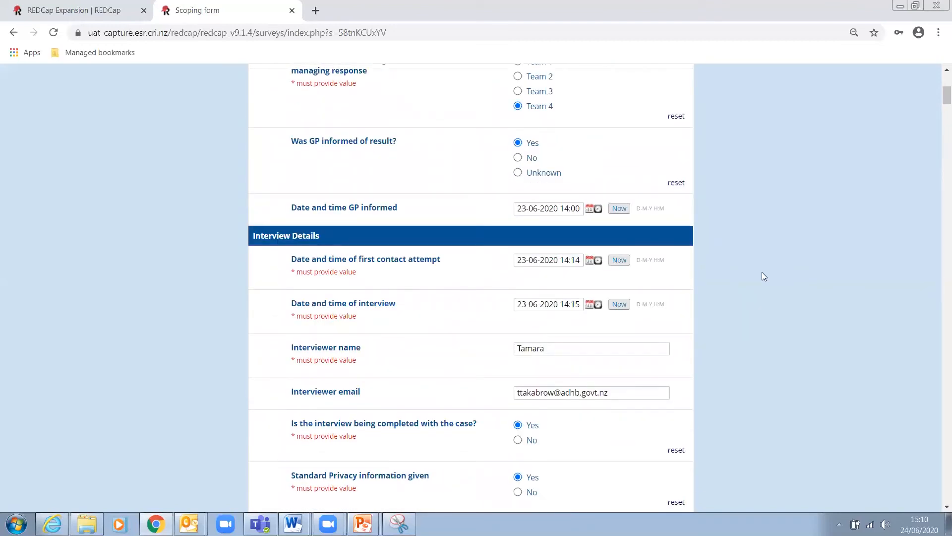
{"action": "scroll", "coordinate": [763, 277], "scroll_direction": "down", "scroll_amount": 8}
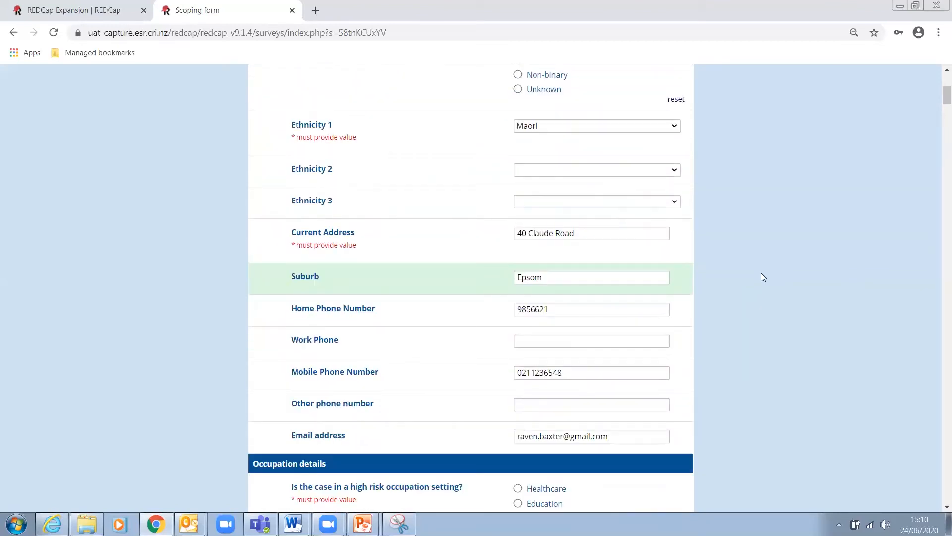
{"action": "scroll", "coordinate": [751, 298], "scroll_direction": "down", "scroll_amount": 3}
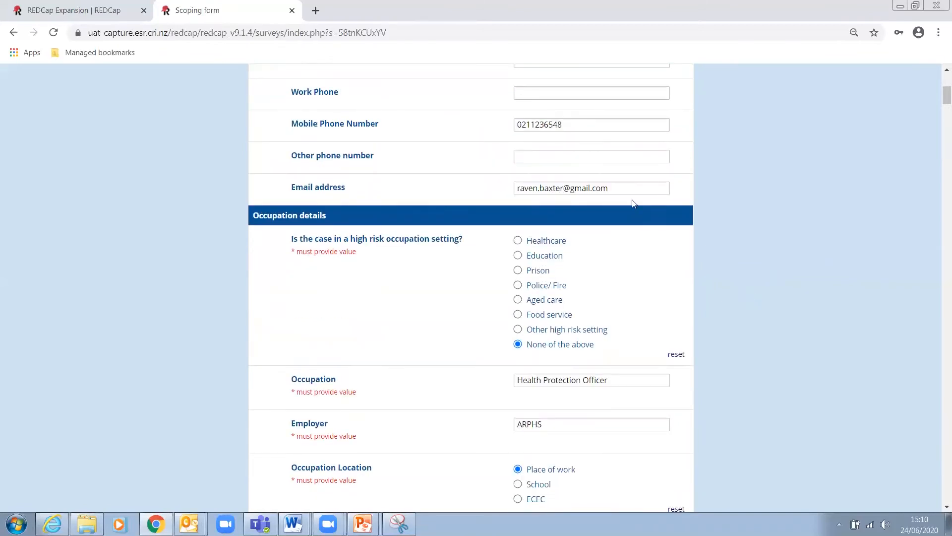
{"action": "left_click", "coordinate": [629, 193]}
{"action": "left_click_drag", "start_coordinate": [624, 189], "coordinate": [516, 186]}
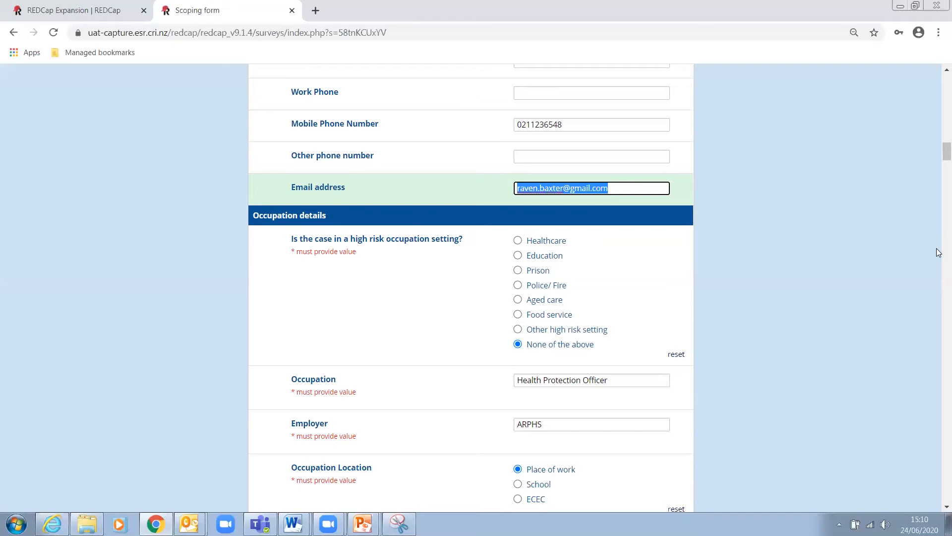
Try Education, Healthcare and Aged care as the high risk occupation setting to view their follow-up questions, and set it back to None of the above.
{"action": "scroll", "coordinate": [779, 311], "scroll_direction": "down", "scroll_amount": 1}
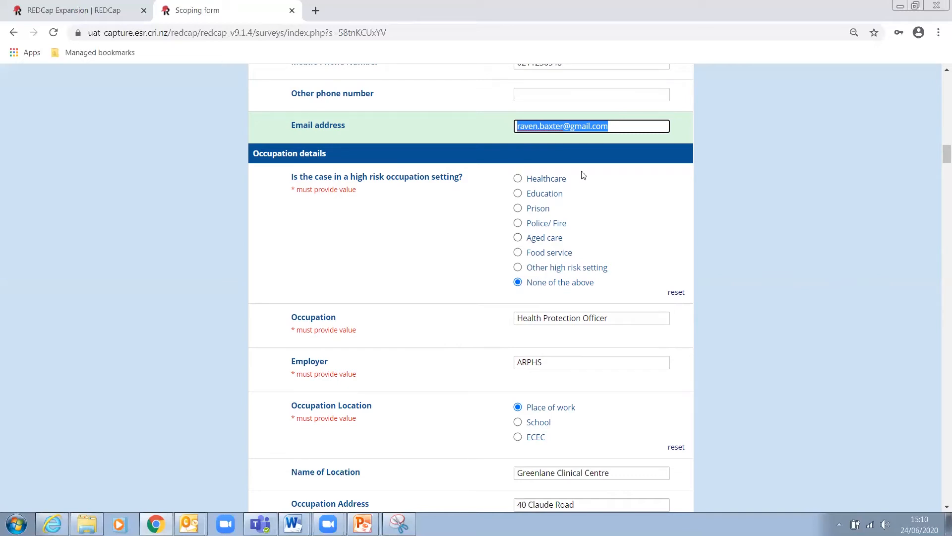
{"action": "left_click", "coordinate": [518, 194]}
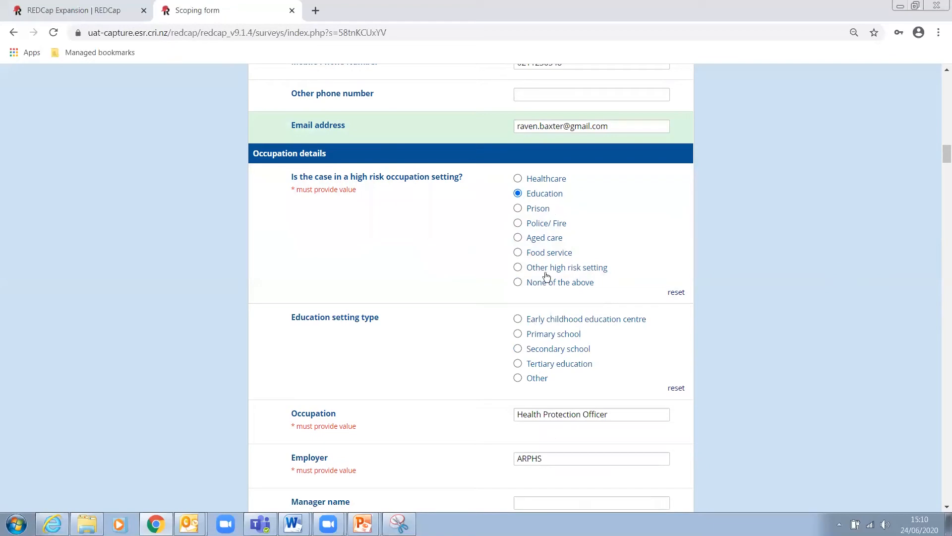
{"action": "left_click", "coordinate": [519, 179]}
{"action": "left_click", "coordinate": [518, 179]}
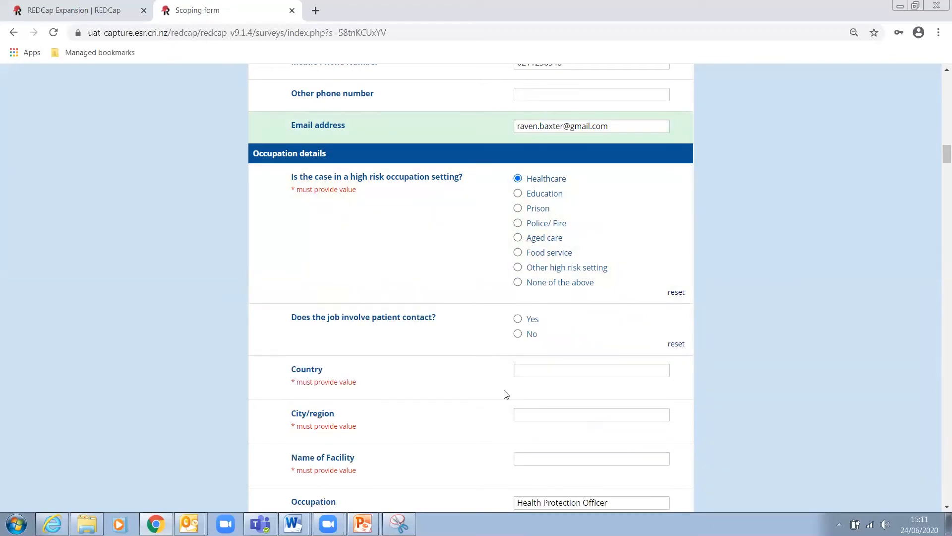
{"action": "left_click", "coordinate": [518, 238]}
{"action": "left_click", "coordinate": [518, 282]}
Examine the occupation, employer, occupation location, location name and occupation address entries in the Occupation details.
{"action": "scroll", "coordinate": [759, 335], "scroll_direction": "down", "scroll_amount": 3}
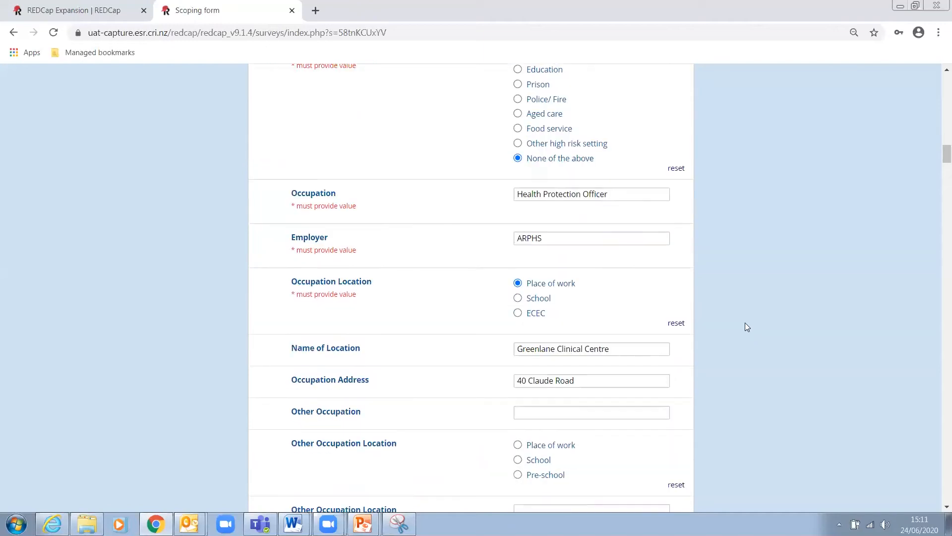
{"action": "mouse_move", "coordinate": [623, 193]}
{"action": "left_mouse_down"}
{"action": "mouse_move", "coordinate": [548, 195]}
{"action": "mouse_move", "coordinate": [544, 225]}
{"action": "left_mouse_up"}
{"action": "key", "text": "Tab"}
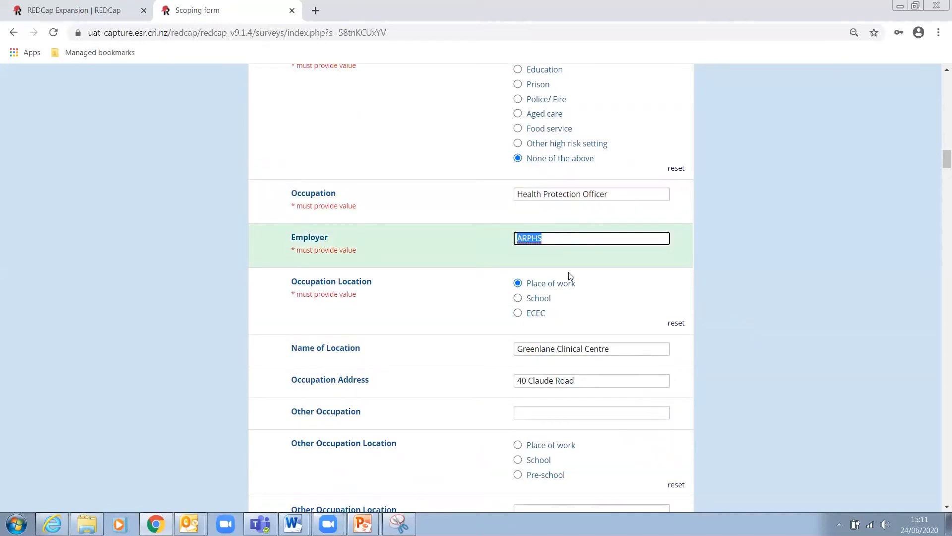
{"action": "scroll", "coordinate": [606, 302], "scroll_direction": "down", "scroll_amount": 1}
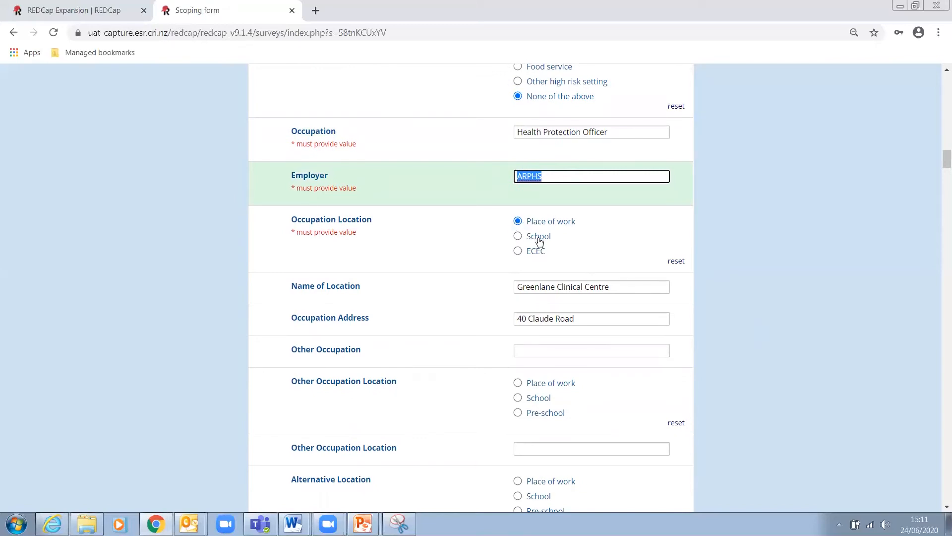
{"action": "scroll", "coordinate": [634, 254], "scroll_direction": "down", "scroll_amount": 1}
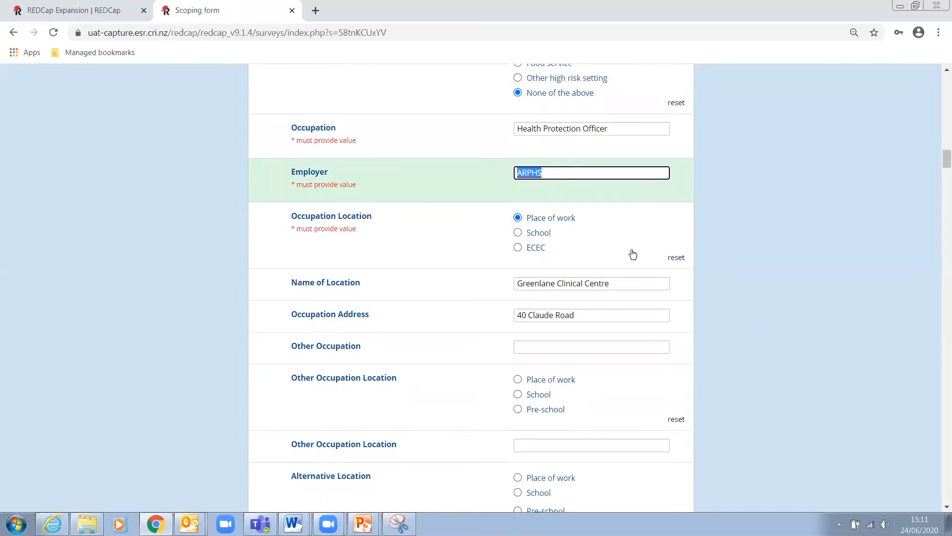
{"action": "left_click", "coordinate": [627, 229]}
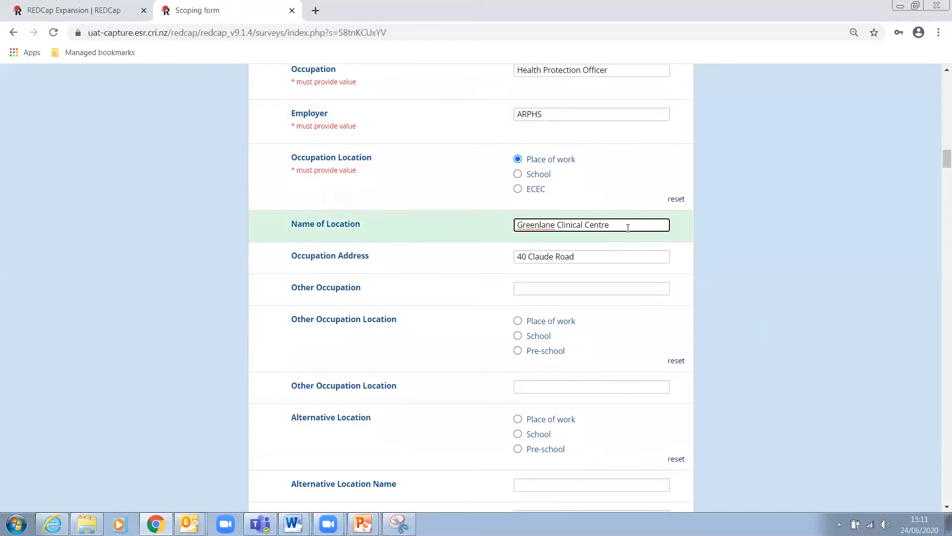
{"action": "left_click", "coordinate": [596, 258]}
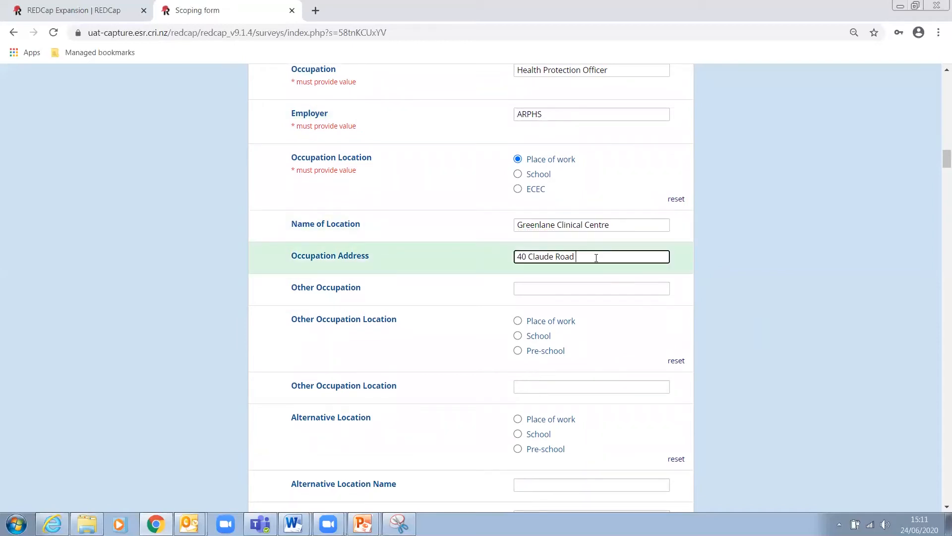
Review the other occupation, alternative location and usual GP fields, and examine the Passports Held entry.
{"action": "scroll", "coordinate": [600, 256], "scroll_direction": "down", "scroll_amount": 2}
{"action": "scroll", "coordinate": [603, 254], "scroll_direction": "down", "scroll_amount": 1}
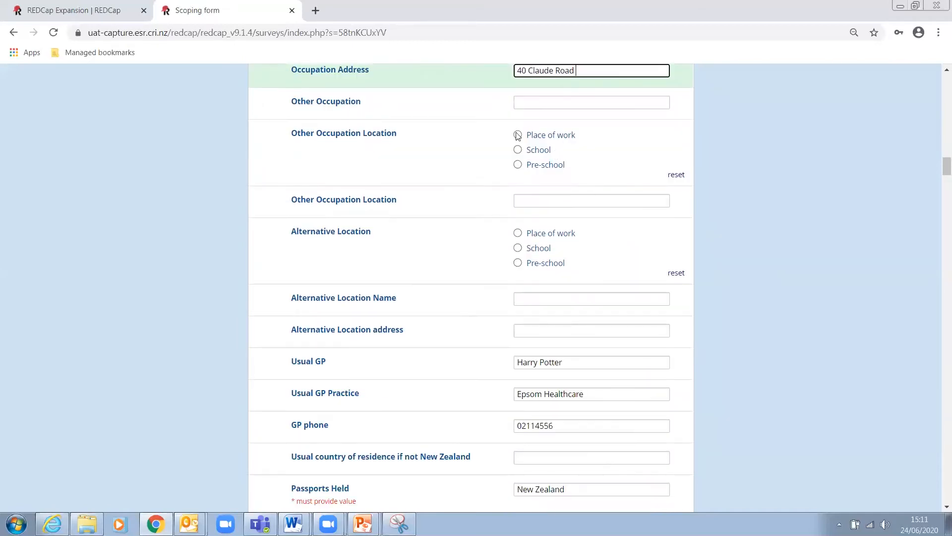
{"action": "scroll", "coordinate": [612, 227], "scroll_direction": "down", "scroll_amount": 2}
{"action": "scroll", "coordinate": [802, 331], "scroll_direction": "down", "scroll_amount": 5}
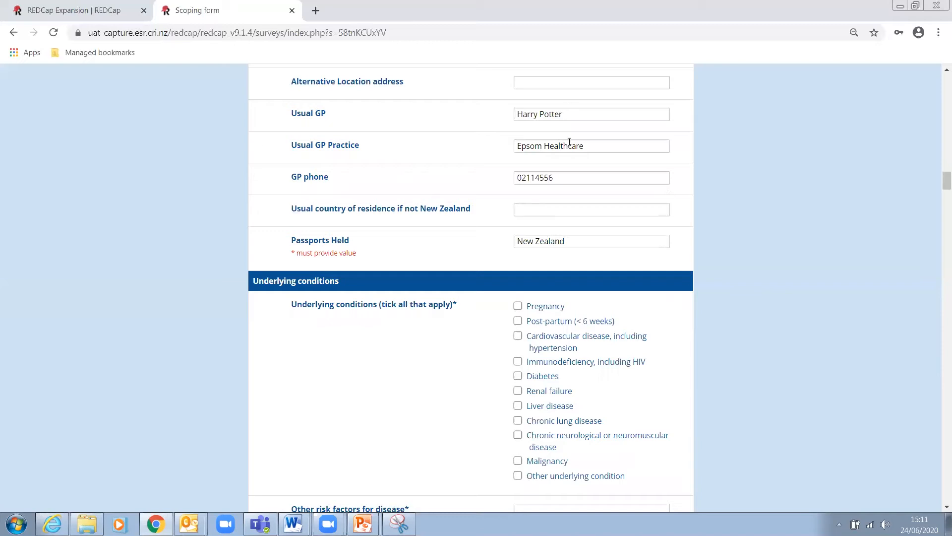
{"action": "scroll", "coordinate": [714, 249], "scroll_direction": "down", "scroll_amount": 1}
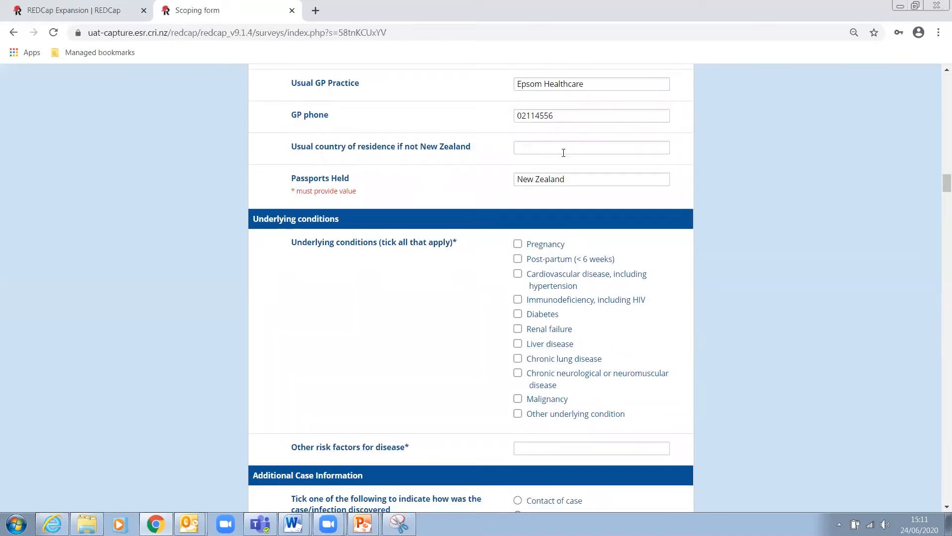
{"action": "left_click_drag", "start_coordinate": [578, 180], "coordinate": [285, 214]}
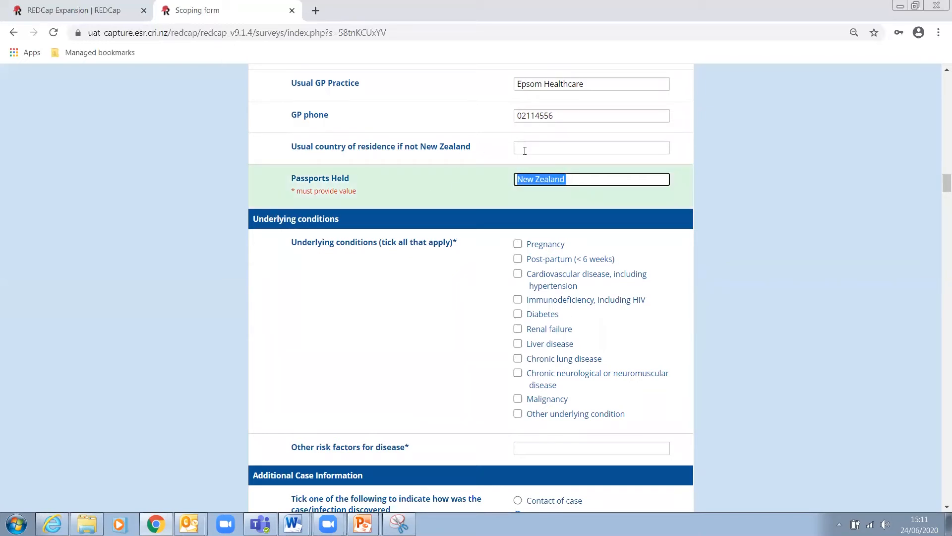
Look at the other risk factors field, tick Other underlying condition to view its specify field, and untick it again.
{"action": "scroll", "coordinate": [737, 258], "scroll_direction": "down", "scroll_amount": 2}
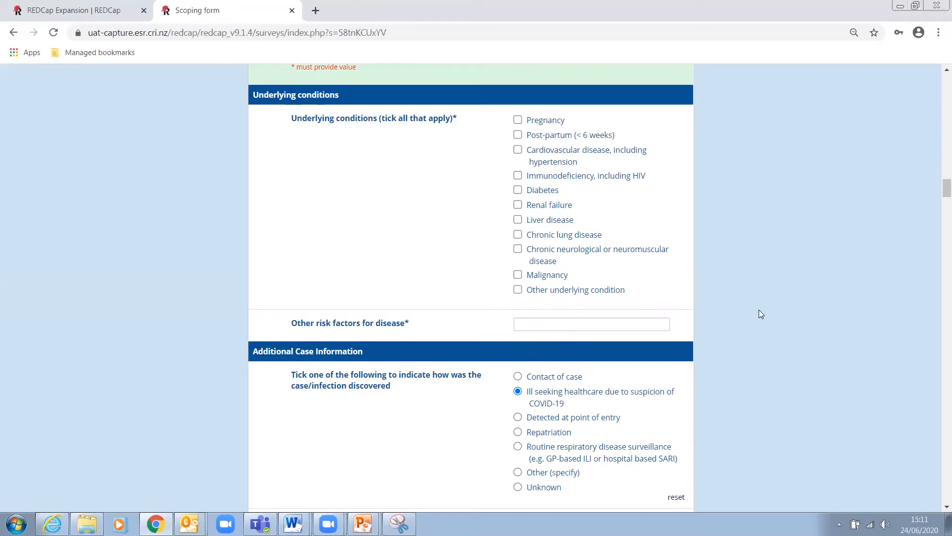
{"action": "scroll", "coordinate": [601, 215], "scroll_direction": "down", "scroll_amount": 1}
{"action": "scroll", "coordinate": [581, 151], "scroll_direction": "up", "scroll_amount": 1}
{"action": "left_click", "coordinate": [522, 323]}
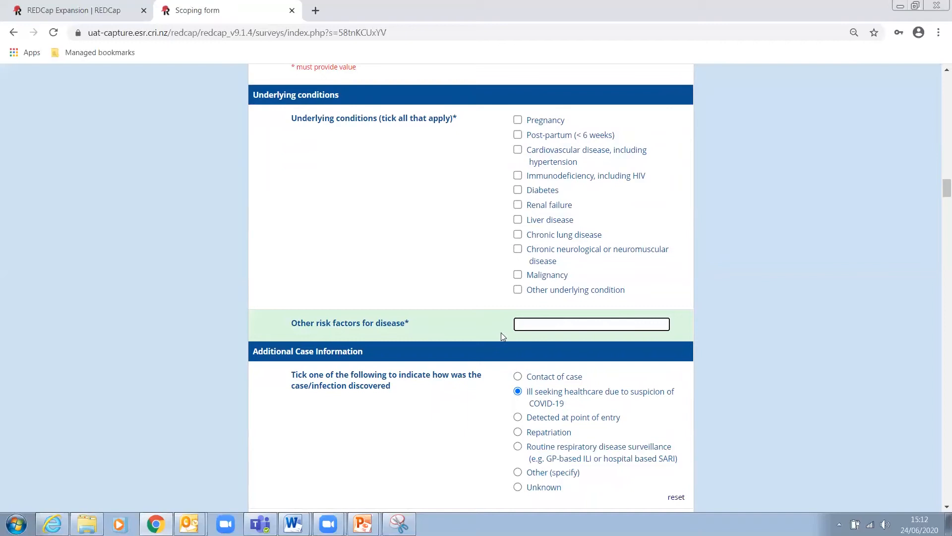
{"action": "left_click", "coordinate": [518, 289]}
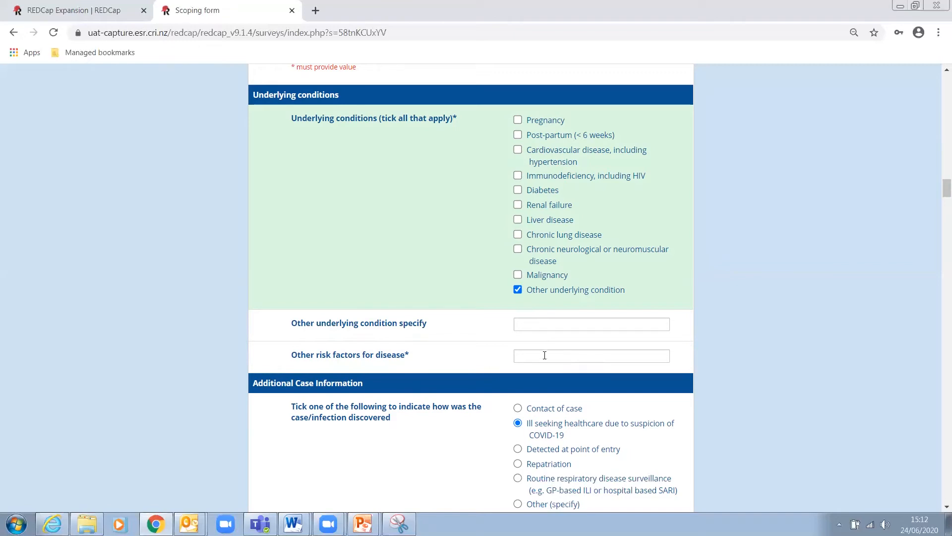
{"action": "left_click", "coordinate": [518, 290]}
Answer No to whether full PPE was used for swabbing, view the swabbing details field, and switch the answer back to Yes.
{"action": "scroll", "coordinate": [748, 404], "scroll_direction": "down", "scroll_amount": 5}
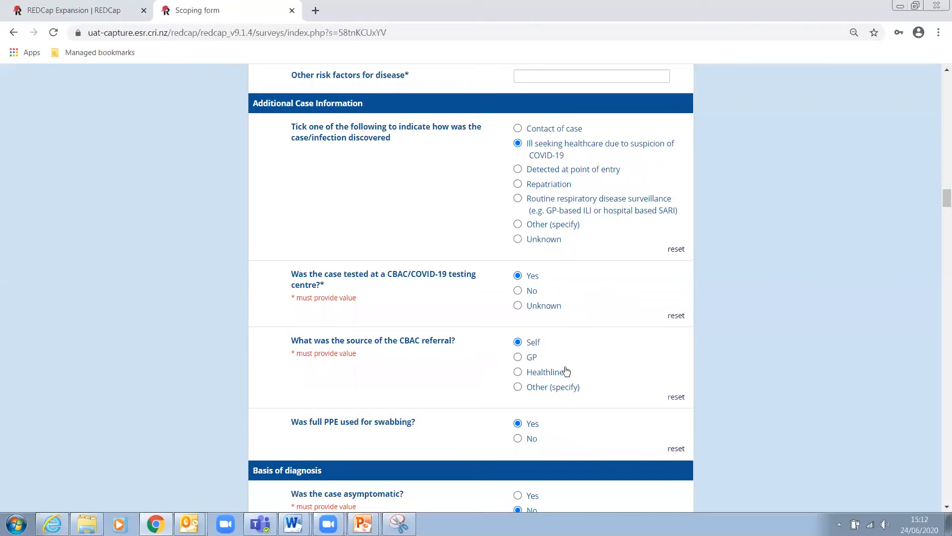
{"action": "scroll", "coordinate": [566, 372], "scroll_direction": "down", "scroll_amount": 1}
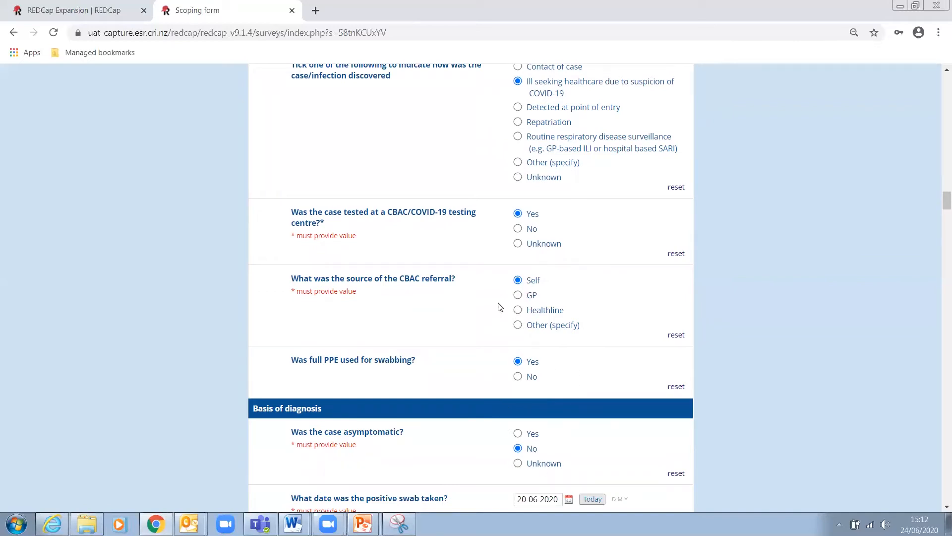
{"action": "left_click", "coordinate": [518, 378]}
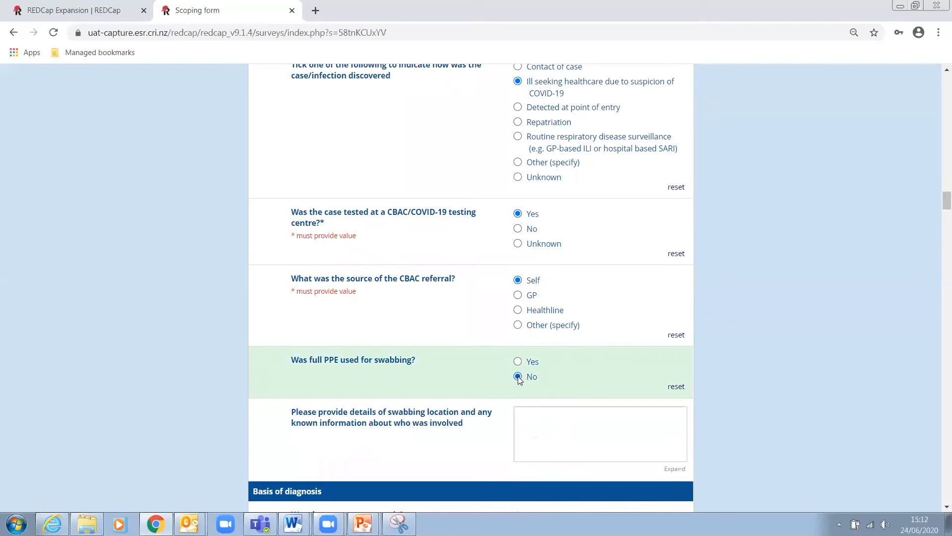
{"action": "left_click", "coordinate": [584, 416]}
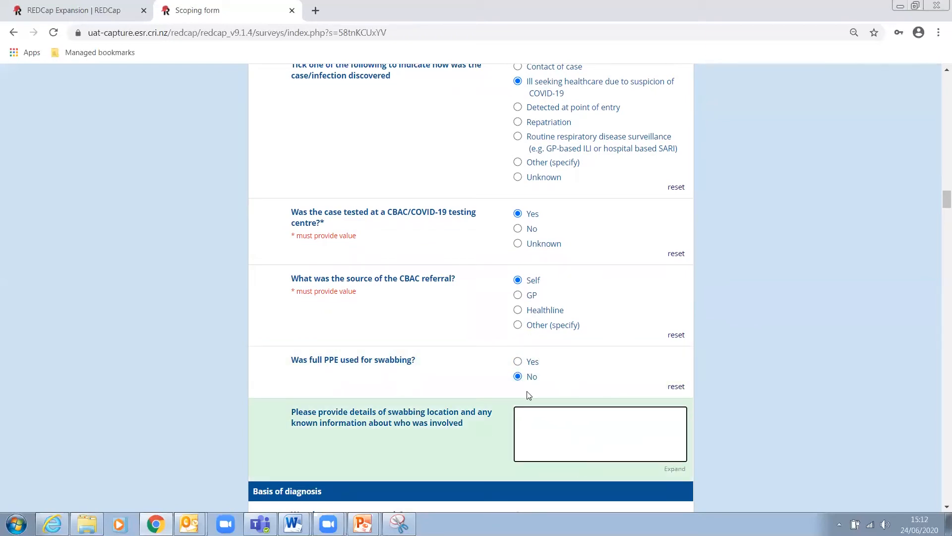
{"action": "left_click", "coordinate": [518, 362]}
Set the answer on full PPE used for swabbing to No and open the swabbing location details field for entry.
{"action": "scroll", "coordinate": [840, 418], "scroll_direction": "down", "scroll_amount": 3}
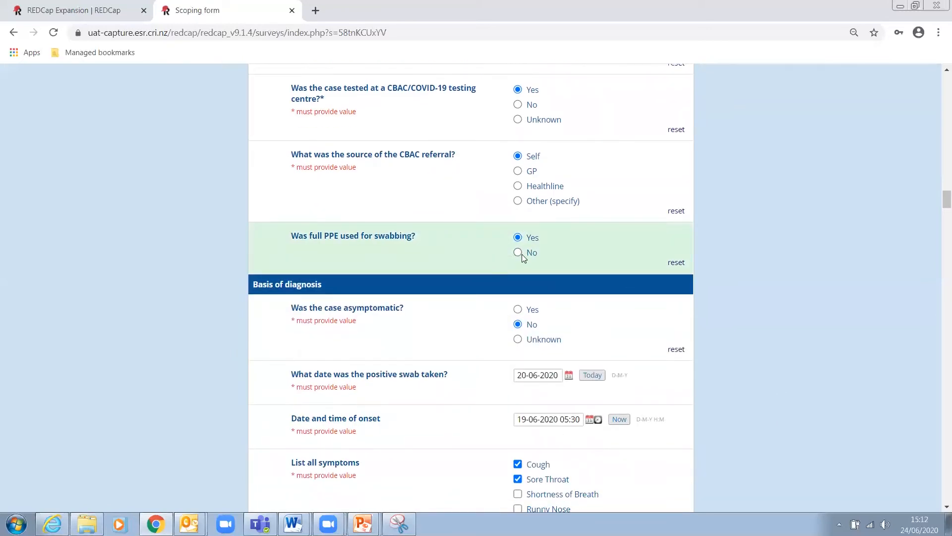
{"action": "left_click", "coordinate": [519, 252]}
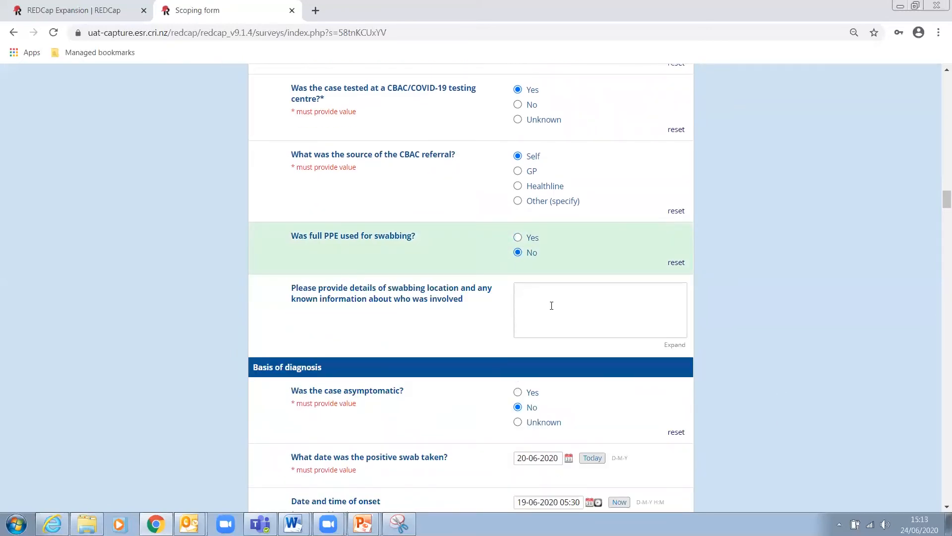
{"action": "left_click", "coordinate": [546, 304]}
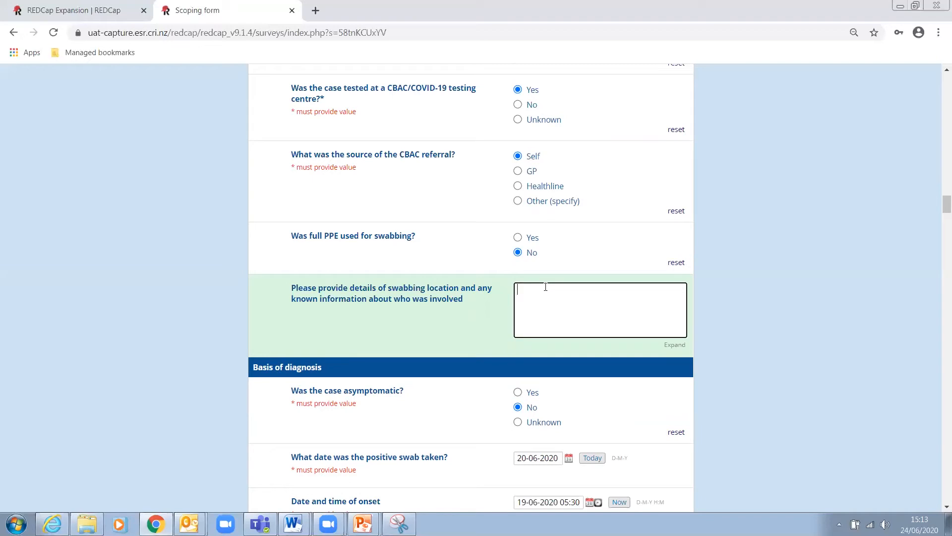
Switch the answer on full PPE used for swabbing back to Yes and bring up the Basis of diagnosis section.
{"action": "left_click", "coordinate": [518, 237]}
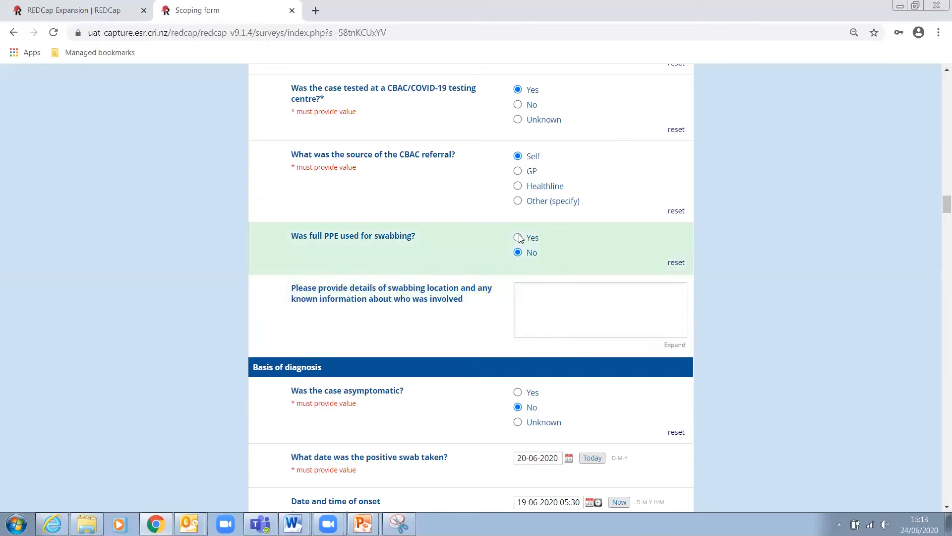
{"action": "scroll", "coordinate": [783, 321], "scroll_direction": "down", "scroll_amount": 1}
{"action": "scroll", "coordinate": [783, 321], "scroll_direction": "down", "scroll_amount": 6}
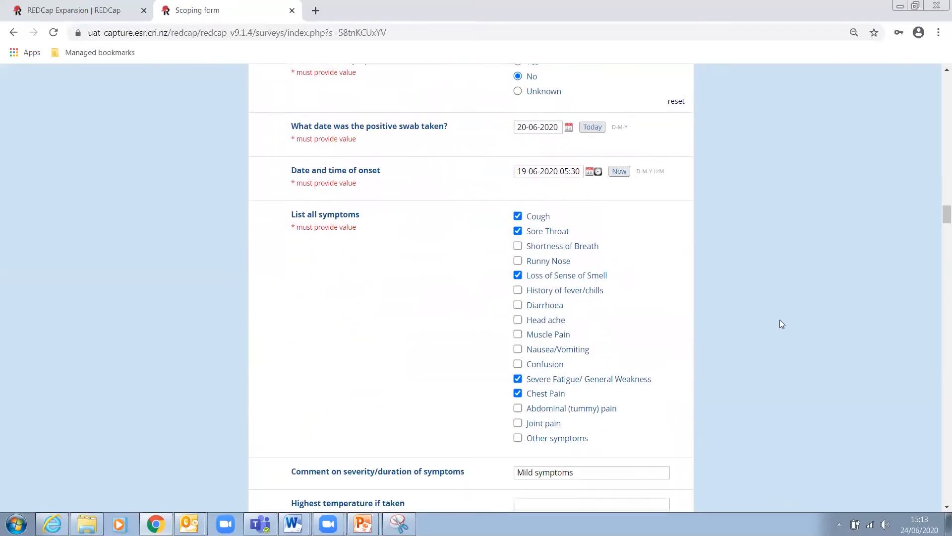
{"action": "scroll", "coordinate": [779, 320], "scroll_direction": "up", "scroll_amount": 2}
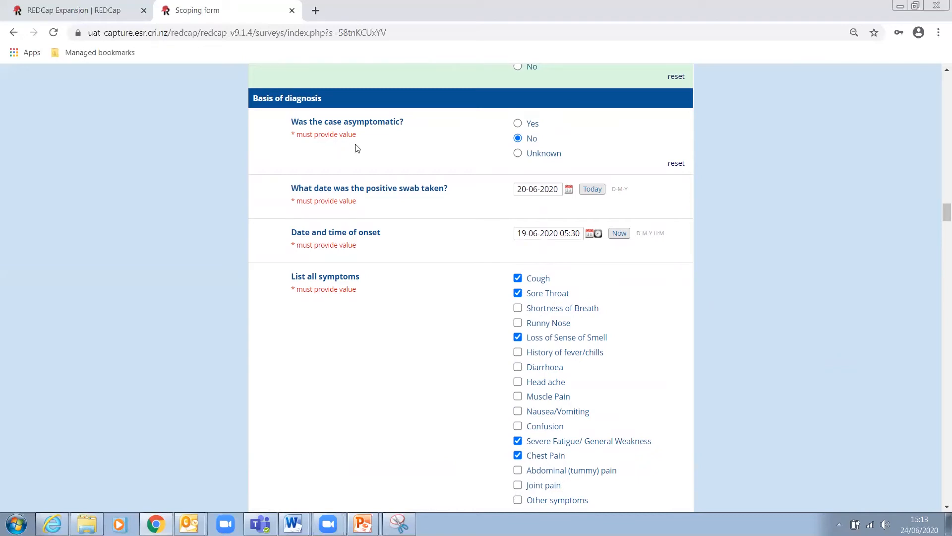
Highlight the required-value markers on the asymptomatic and positive swab date questions, and review the onset date and symptom list.
{"action": "left_click_drag", "start_coordinate": [356, 134], "coordinate": [292, 136]}
{"action": "left_click_drag", "start_coordinate": [356, 201], "coordinate": [287, 205]}
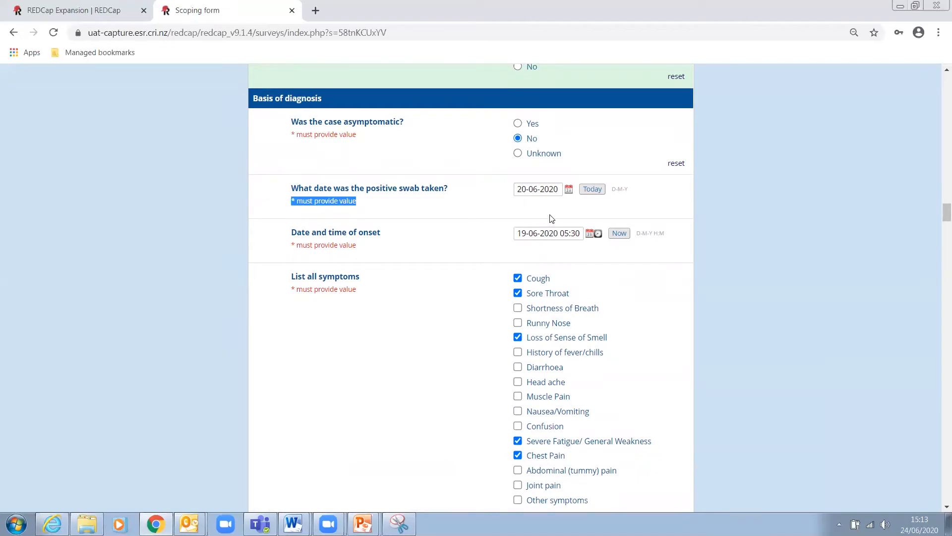
{"action": "left_click", "coordinate": [539, 201]}
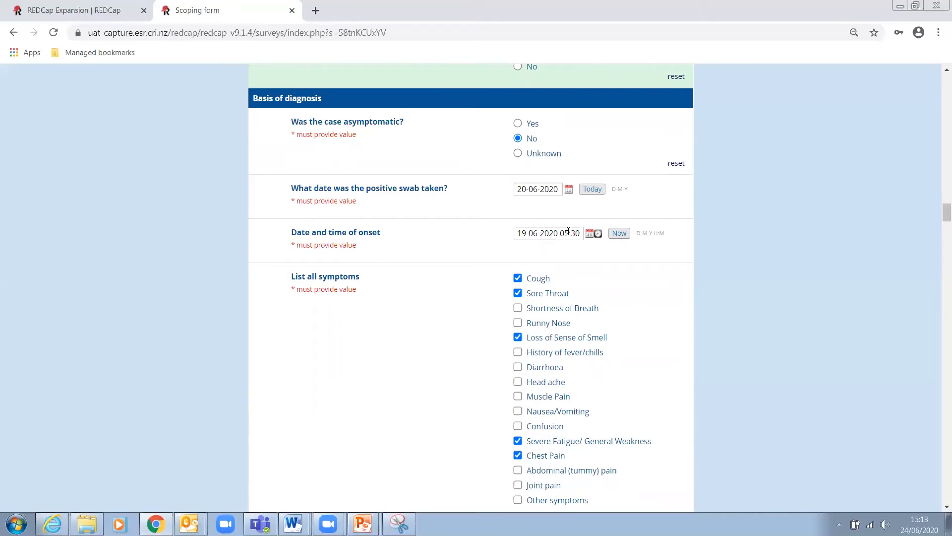
{"action": "scroll", "coordinate": [777, 320], "scroll_direction": "down", "scroll_amount": 1}
{"action": "scroll", "coordinate": [777, 320], "scroll_direction": "down", "scroll_amount": 1}
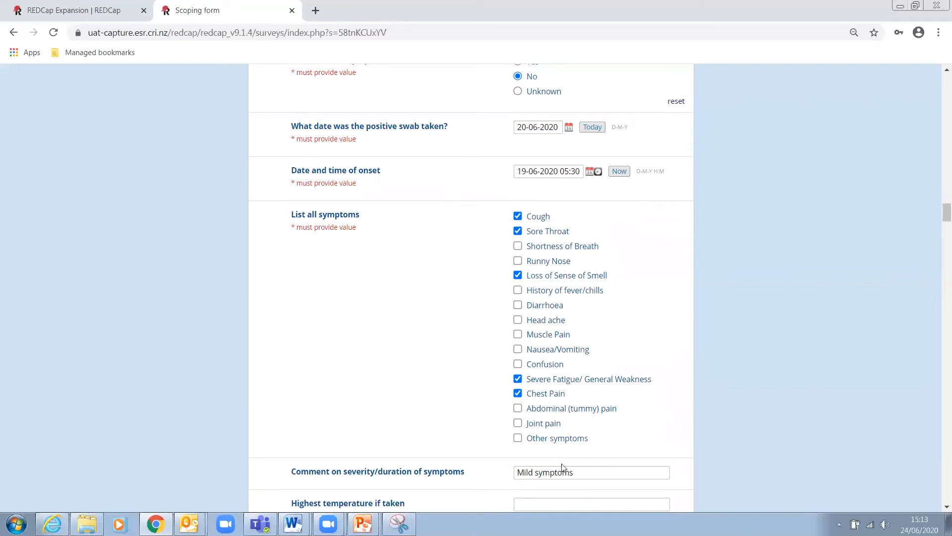
Look at the comment on severity/duration of symptoms and the highest temperature field in the Basis of diagnosis section.
{"action": "scroll", "coordinate": [764, 364], "scroll_direction": "down", "scroll_amount": 4}
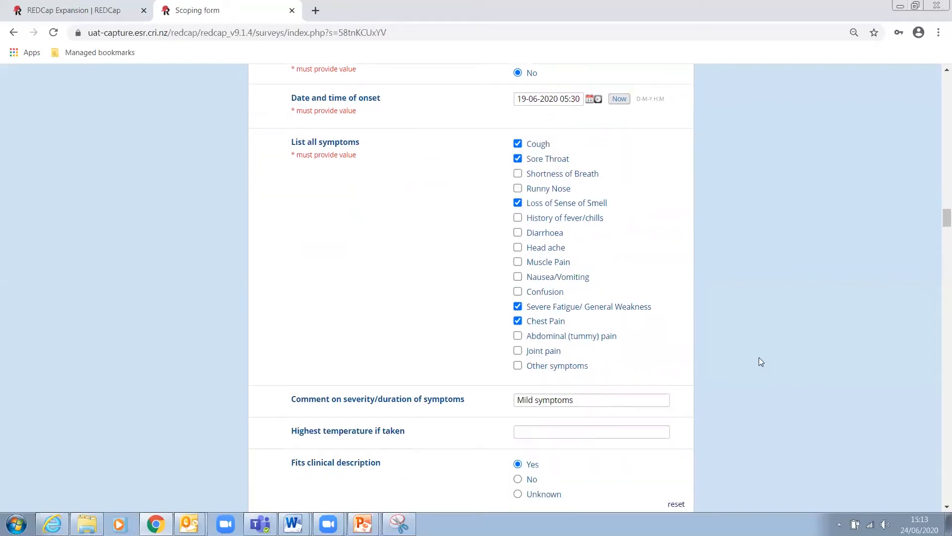
{"action": "left_click", "coordinate": [591, 286]}
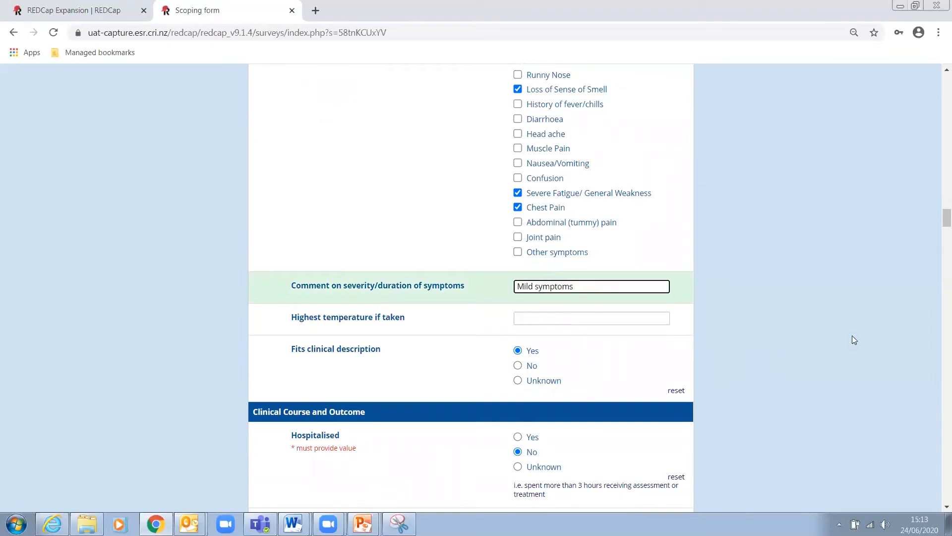
{"action": "scroll", "coordinate": [855, 330], "scroll_direction": "down", "scroll_amount": 1}
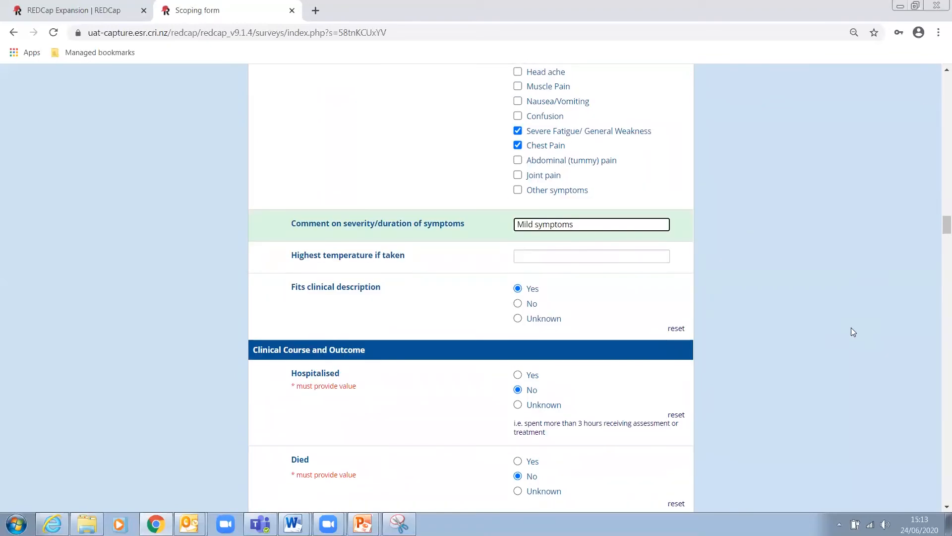
{"action": "left_click", "coordinate": [615, 257]}
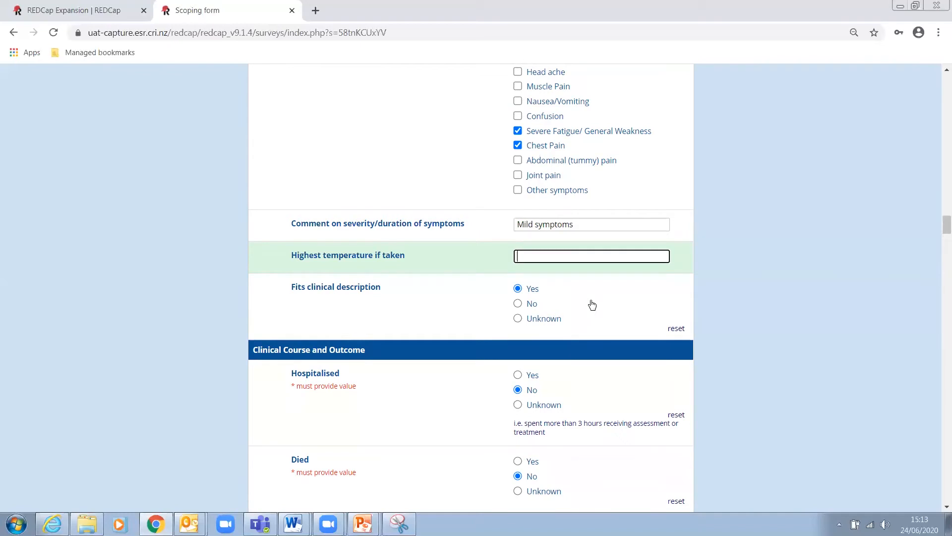
Answer Yes to Died in Clinical Course and Outcome, view its follow-up questions, and set the answer back to No.
{"action": "scroll", "coordinate": [816, 314], "scroll_direction": "down", "scroll_amount": 3}
{"action": "scroll", "coordinate": [816, 315], "scroll_direction": "down", "scroll_amount": 3}
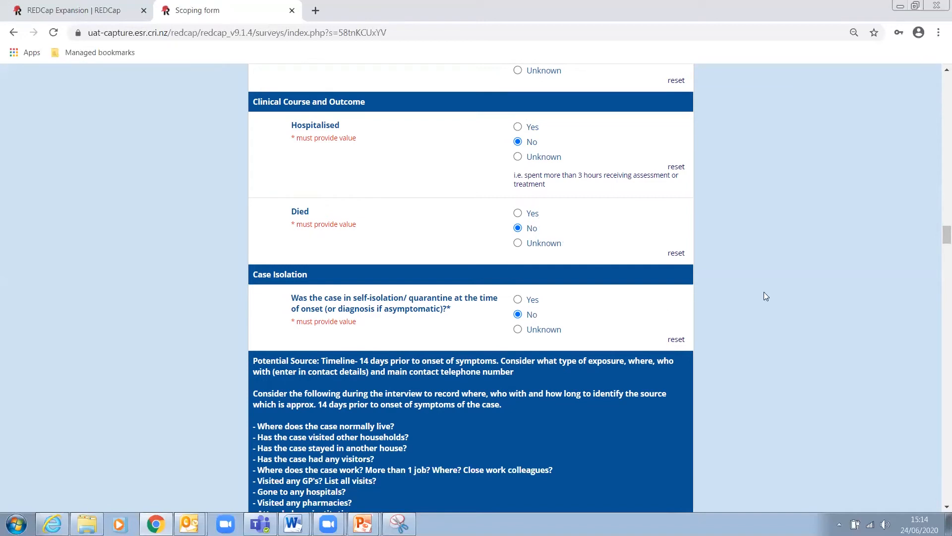
{"action": "scroll", "coordinate": [809, 292], "scroll_direction": "down", "scroll_amount": 1}
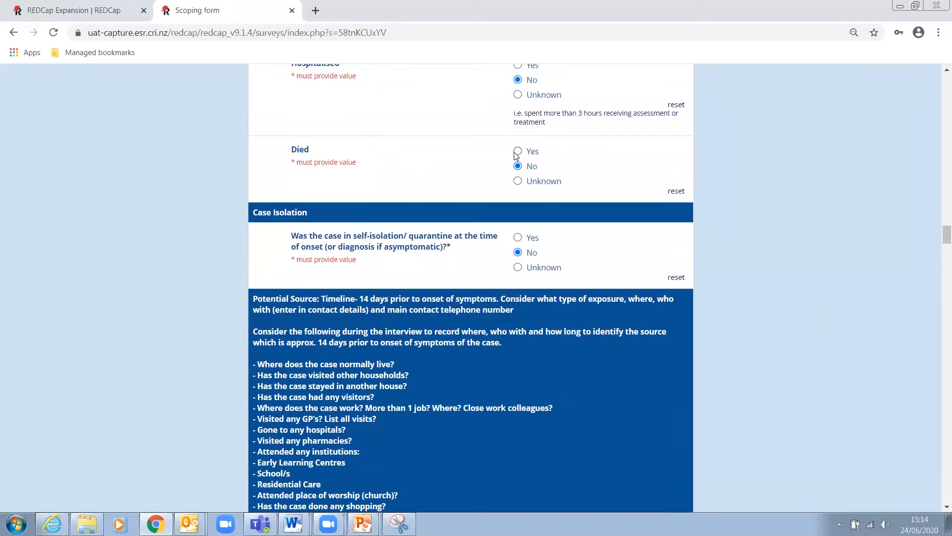
{"action": "left_click", "coordinate": [681, 192]}
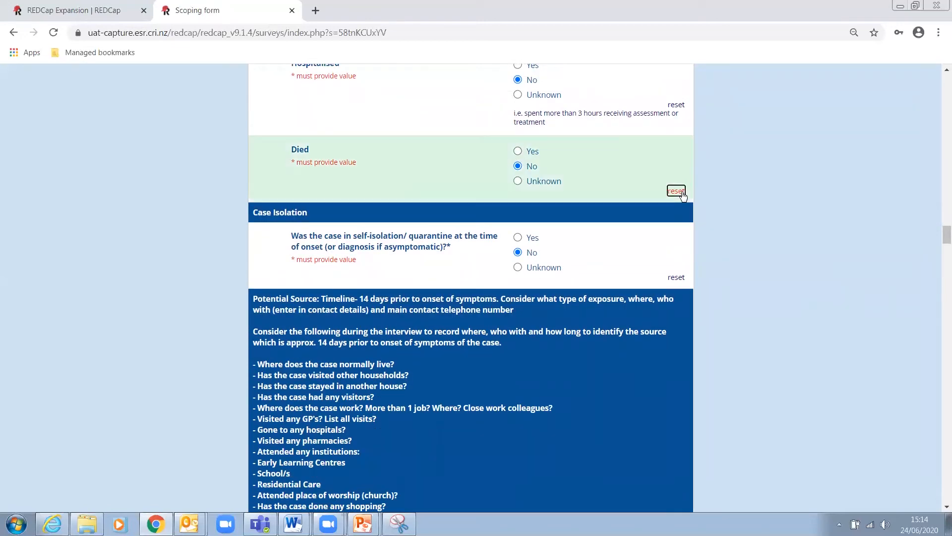
{"action": "left_click", "coordinate": [517, 151]}
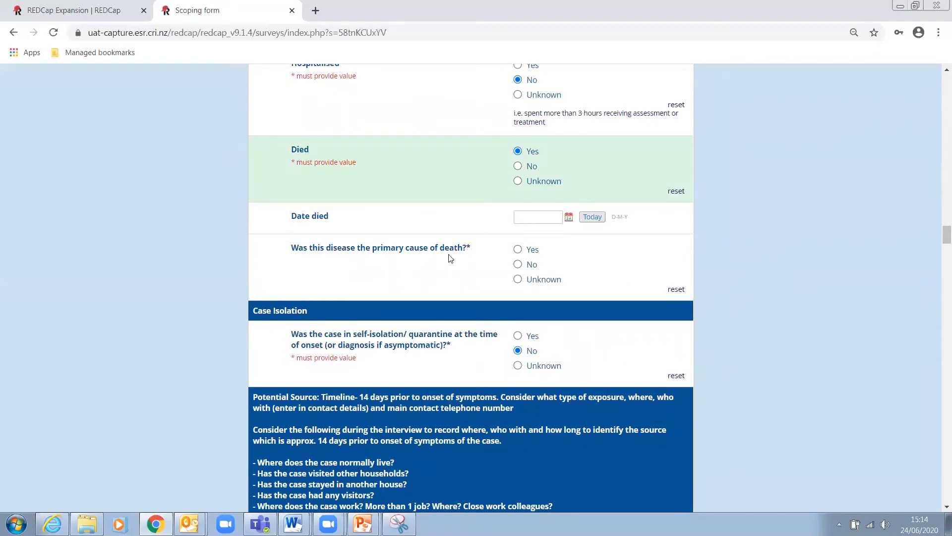
{"action": "left_click", "coordinate": [518, 166]}
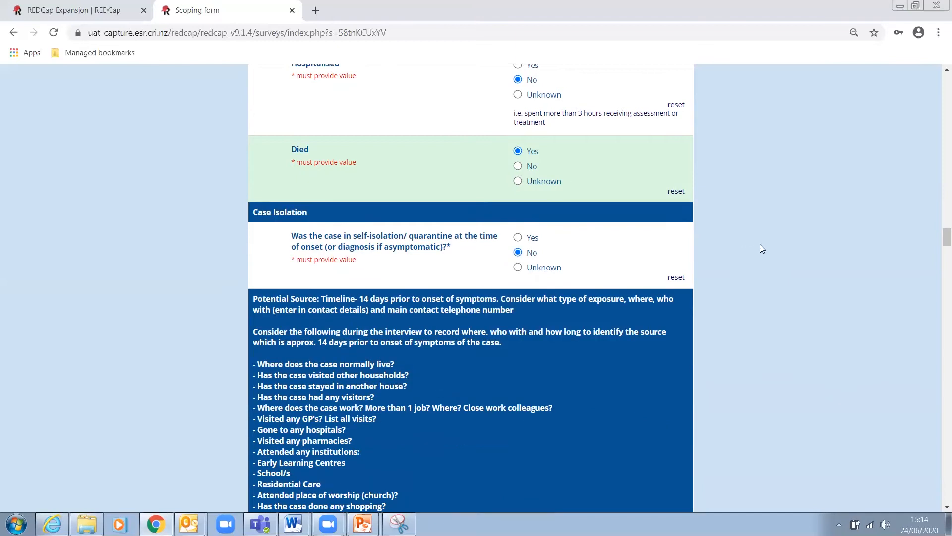
Review the Case Isolation question and the Potential Source interview prompts covering the 14 days before symptom onset.
{"action": "scroll", "coordinate": [787, 264], "scroll_direction": "down", "scroll_amount": 2}
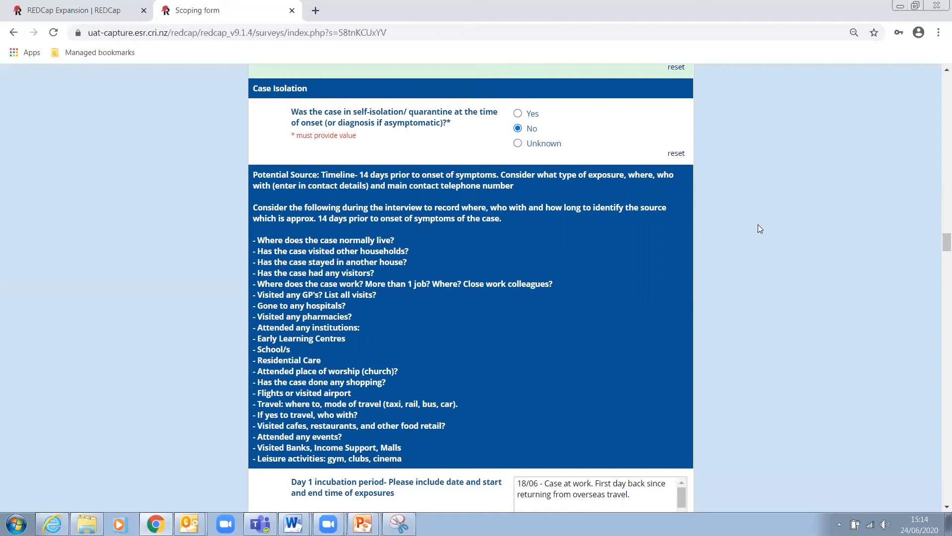
{"action": "scroll", "coordinate": [758, 229], "scroll_direction": "down", "scroll_amount": 1}
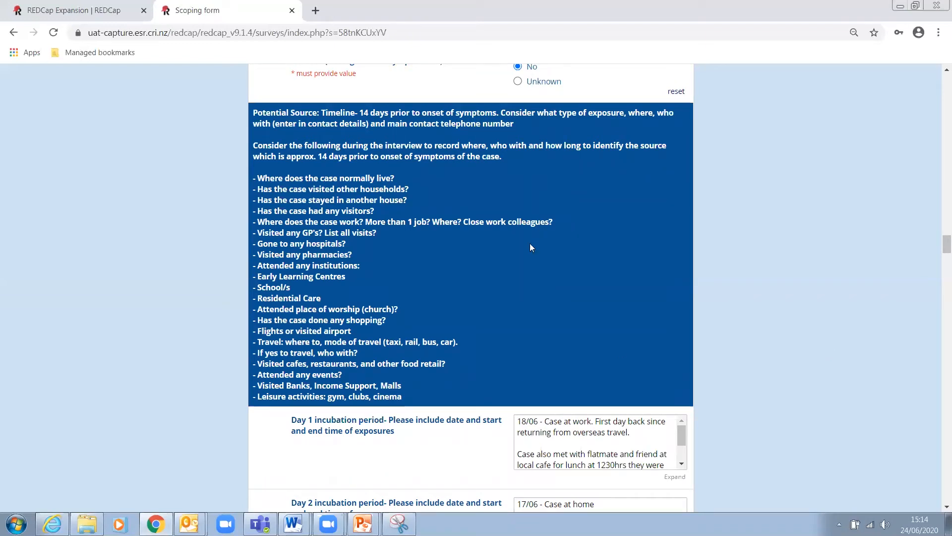
{"action": "scroll", "coordinate": [529, 229], "scroll_direction": "down", "scroll_amount": 1}
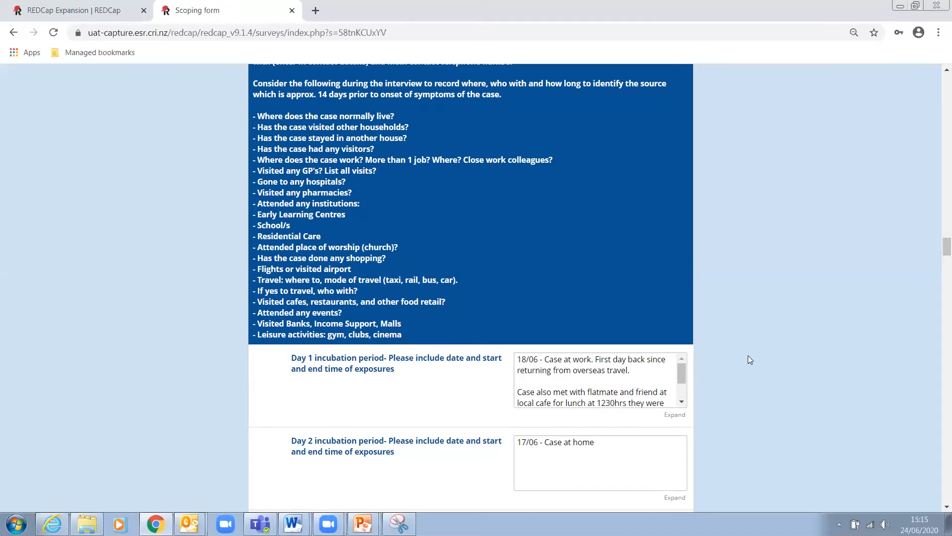
Examine the Day 2 and Day 3 incubation period entries.
{"action": "scroll", "coordinate": [749, 360], "scroll_direction": "down", "scroll_amount": 5}
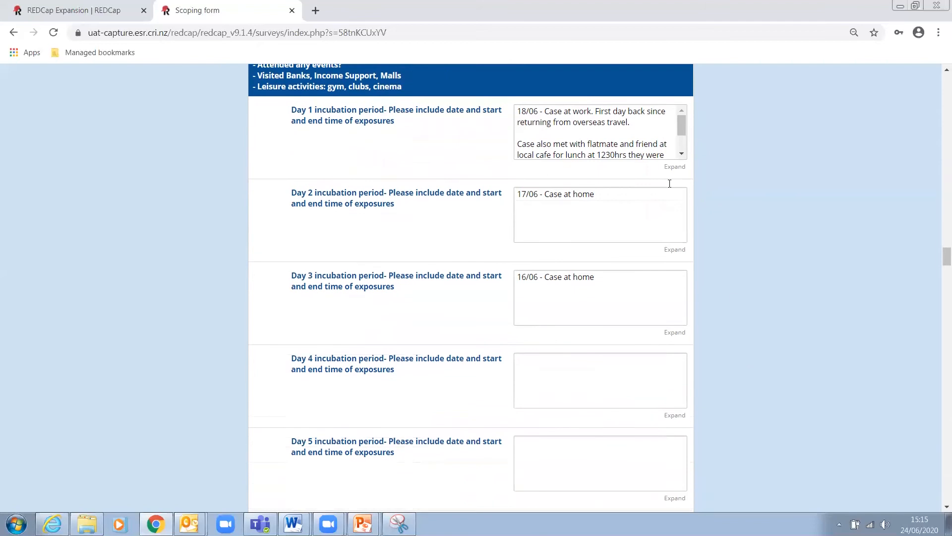
{"action": "left_click", "coordinate": [648, 228]}
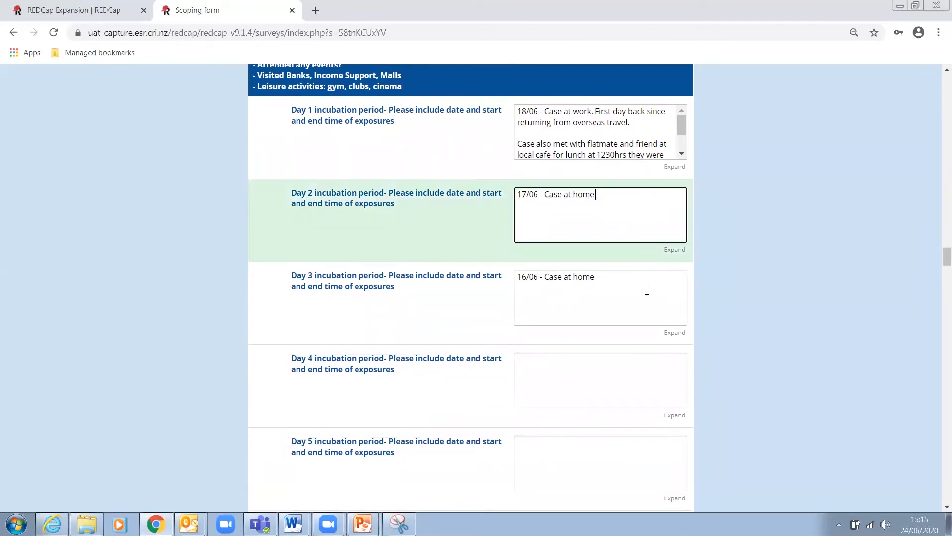
{"action": "left_click", "coordinate": [639, 304]}
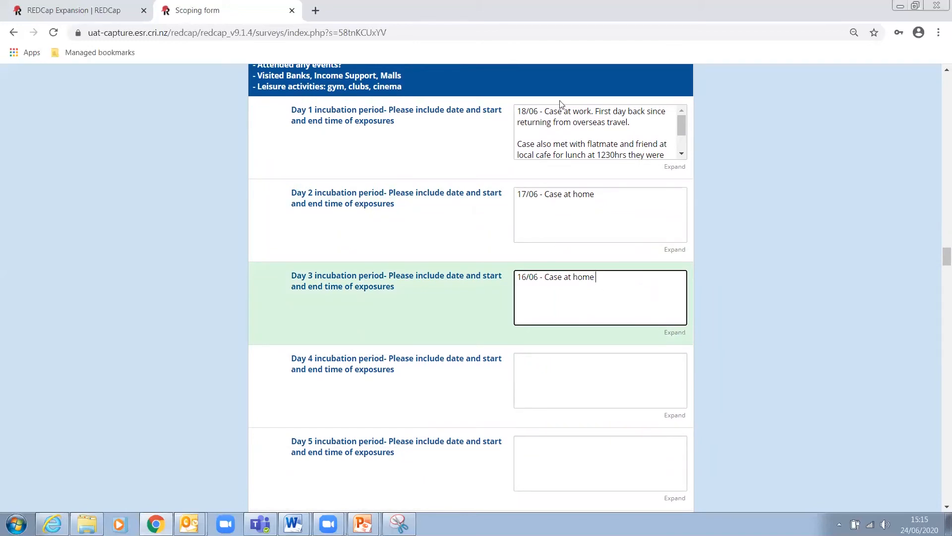
Highlight the date and exposure duration in the Day 1 incubation period entry and read through its remaining text.
{"action": "left_click_drag", "start_coordinate": [536, 110], "coordinate": [517, 110]}
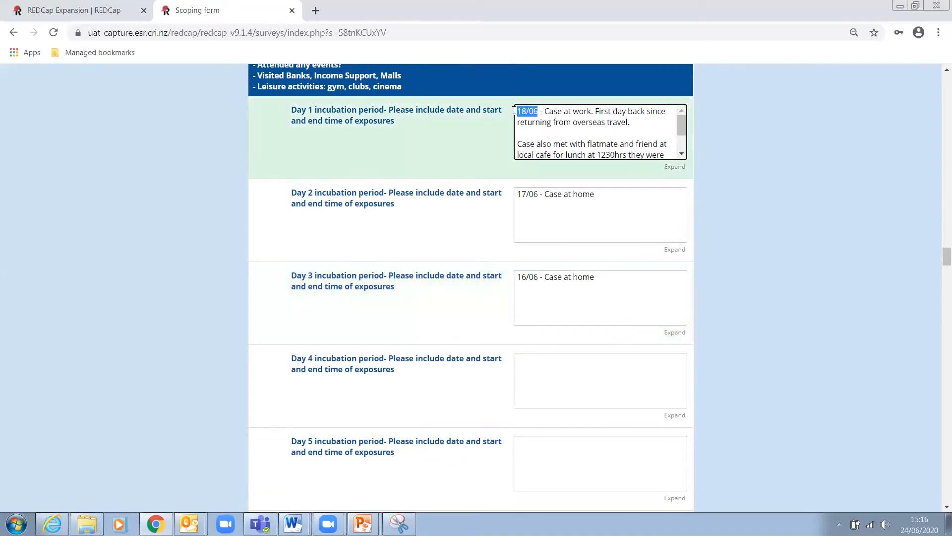
{"action": "left_click_drag", "start_coordinate": [637, 121], "coordinate": [534, 112]}
{"action": "mouse_move", "coordinate": [682, 124]}
{"action": "left_mouse_down"}
{"action": "mouse_move", "coordinate": [681, 138]}
{"action": "mouse_move", "coordinate": [681, 124]}
{"action": "left_mouse_up"}
{"action": "left_click", "coordinate": [642, 122]}
{"action": "left_click", "coordinate": [682, 154]}
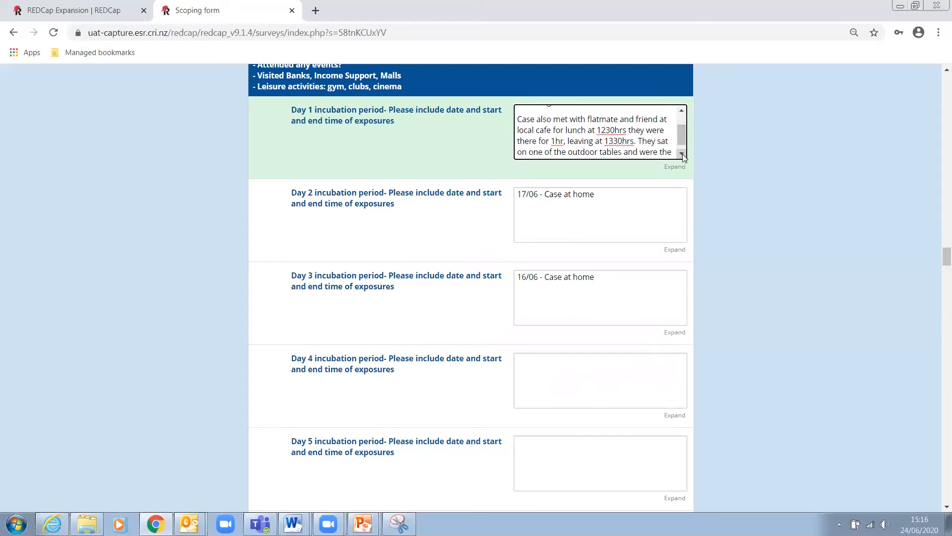
{"action": "left_click_drag", "start_coordinate": [628, 129], "coordinate": [553, 141]}
{"action": "scroll", "coordinate": [680, 140], "scroll_direction": "down", "scroll_amount": 1}
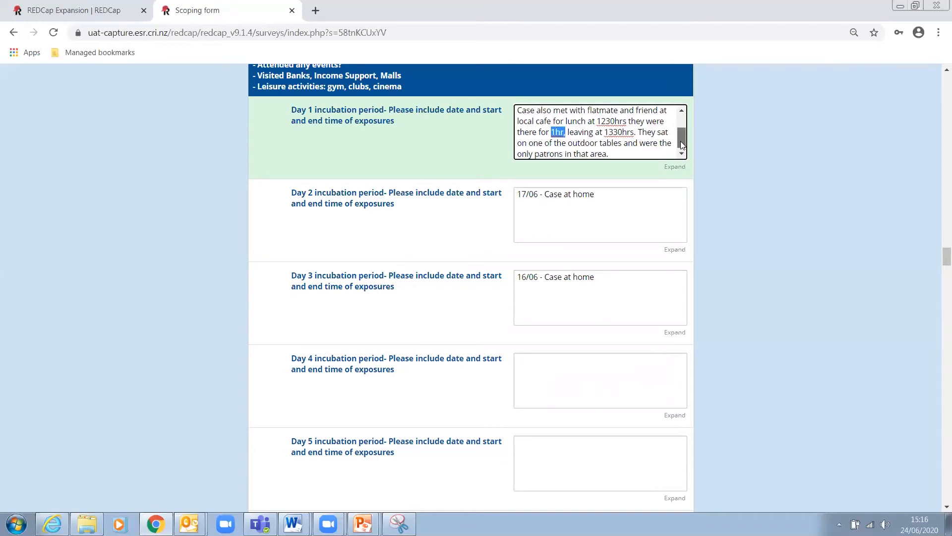
Compare the incubation period day fields below Day 1 and revisit the Day 3 entry.
{"action": "scroll", "coordinate": [804, 253], "scroll_direction": "down", "scroll_amount": 3}
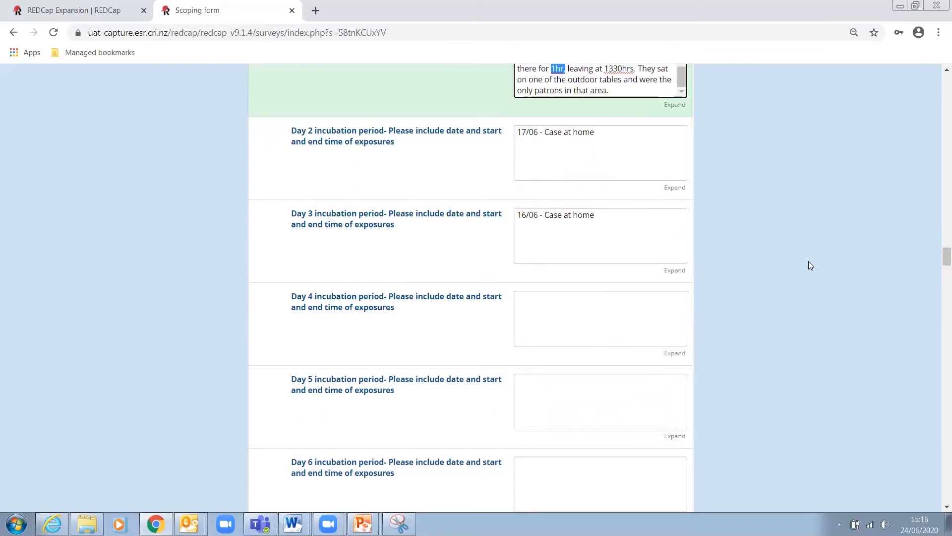
{"action": "scroll", "coordinate": [805, 253], "scroll_direction": "up", "scroll_amount": 3}
{"action": "scroll", "coordinate": [868, 379], "scroll_direction": "down", "scroll_amount": 4}
{"action": "scroll", "coordinate": [915, 439], "scroll_direction": "up", "scroll_amount": 4}
{"action": "left_click", "coordinate": [606, 225]}
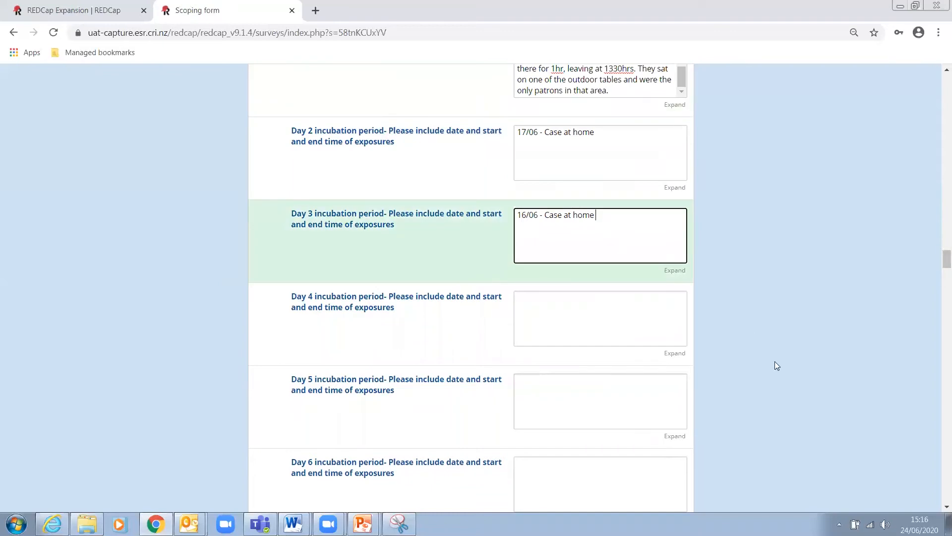
Answer Yes to whether the case is part of an outbreak, view the outbreak number and institution fields, and switch back to No.
{"action": "scroll", "coordinate": [775, 361], "scroll_direction": "down", "scroll_amount": 10}
{"action": "scroll", "coordinate": [777, 364], "scroll_direction": "down", "scroll_amount": 10}
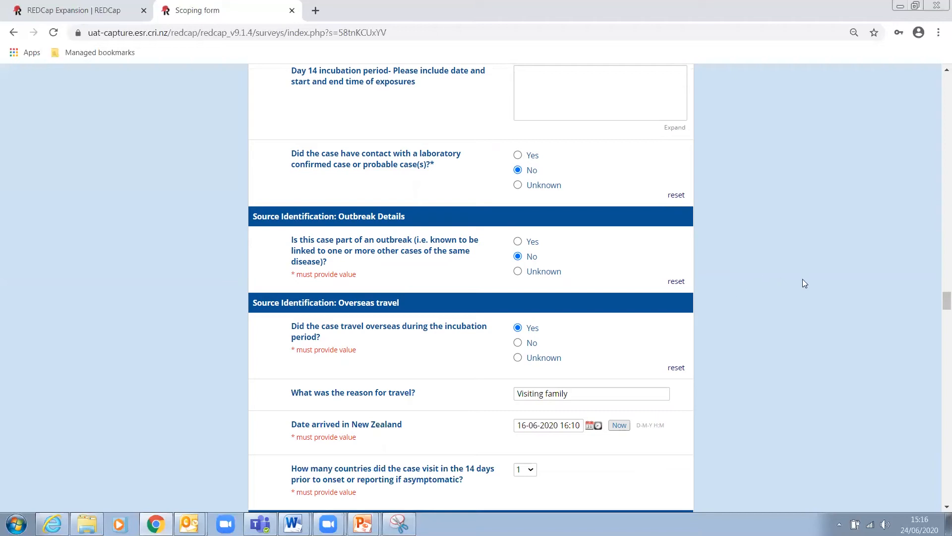
{"action": "scroll", "coordinate": [804, 283], "scroll_direction": "down", "scroll_amount": 1}
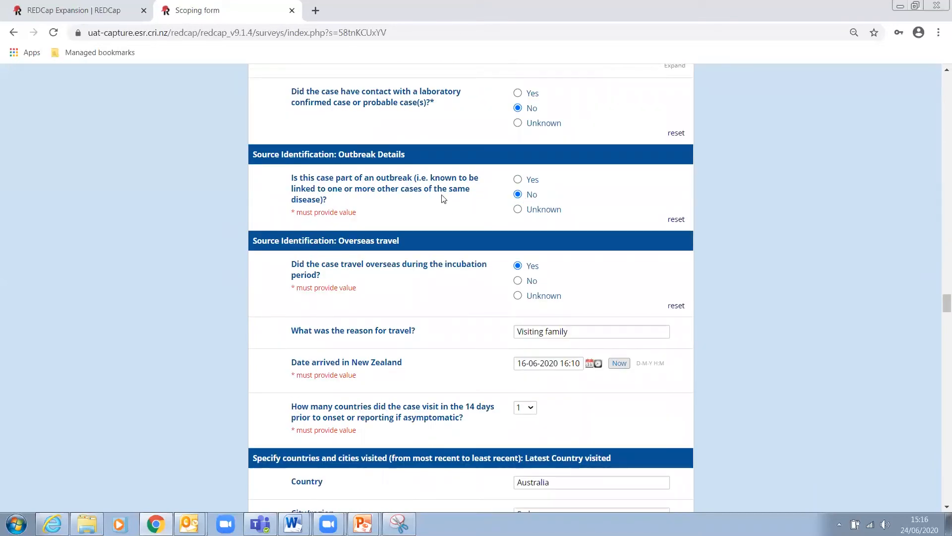
{"action": "left_click", "coordinate": [519, 180]}
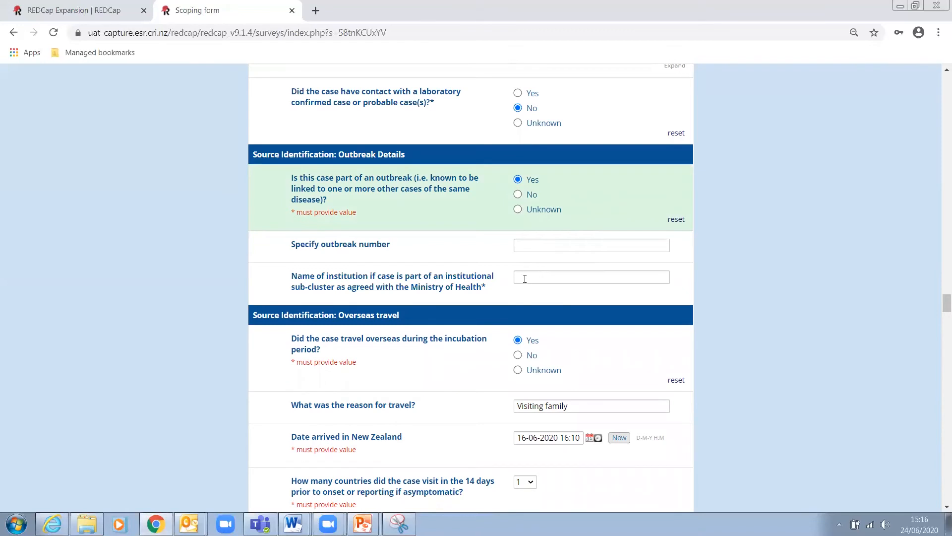
{"action": "left_click", "coordinate": [518, 194]}
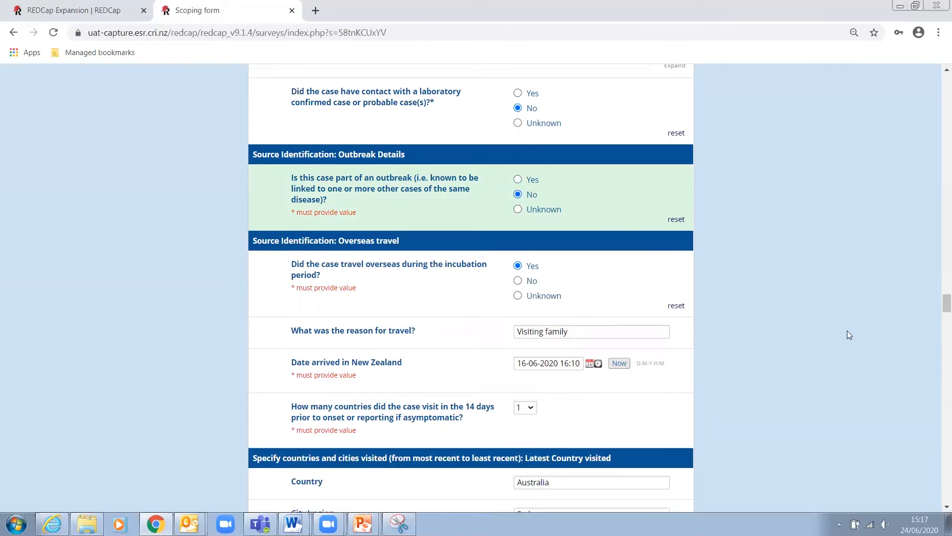
Review the overseas travel questions and highlight the reason for travel entry.
{"action": "scroll", "coordinate": [847, 331], "scroll_direction": "down", "scroll_amount": 2}
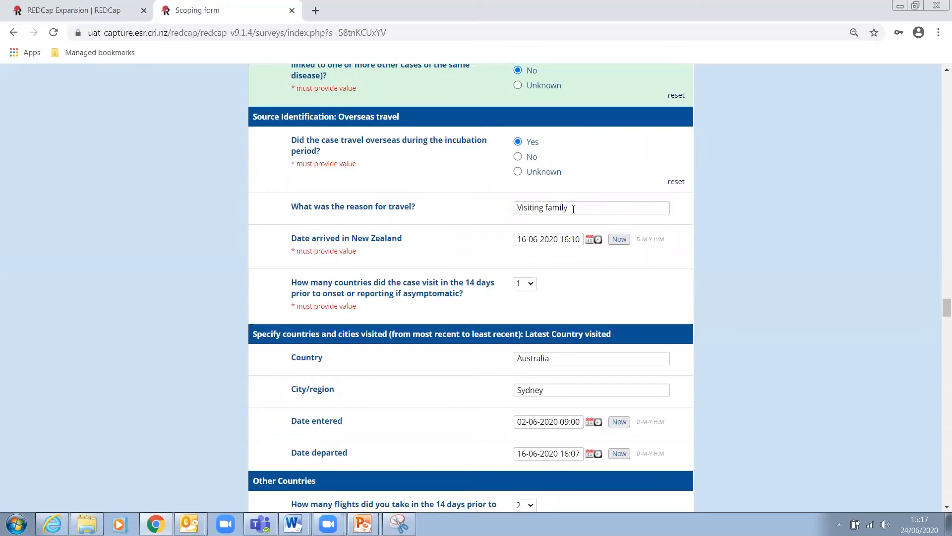
{"action": "left_click_drag", "start_coordinate": [573, 208], "coordinate": [516, 208]}
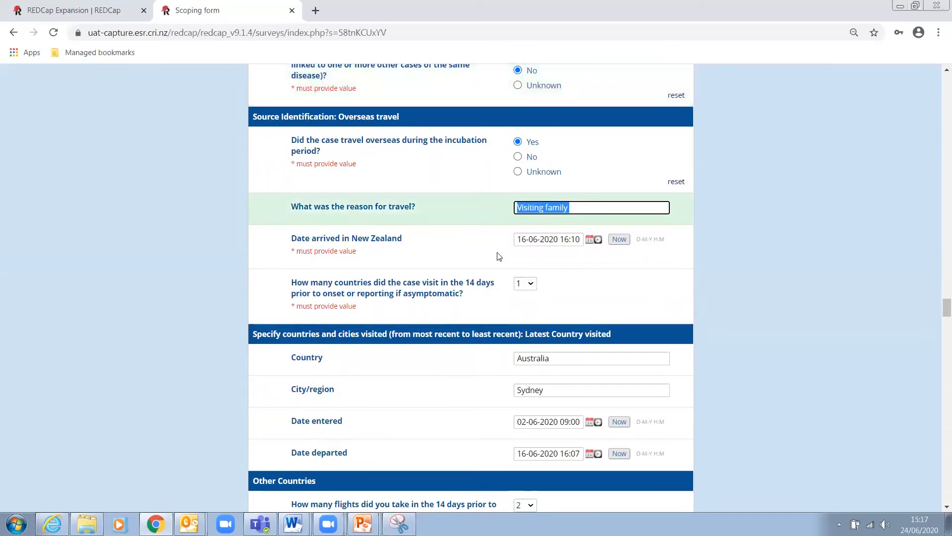
{"action": "left_click", "coordinate": [539, 257]}
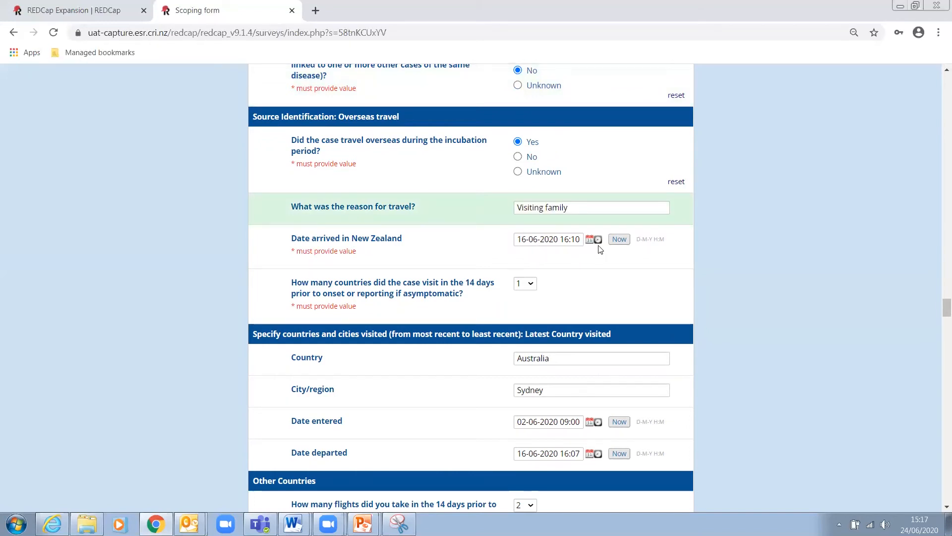
Fill Date arrived in New Zealand with the current date and time, trying 23 June from the date picker in between.
{"action": "left_click", "coordinate": [619, 240]}
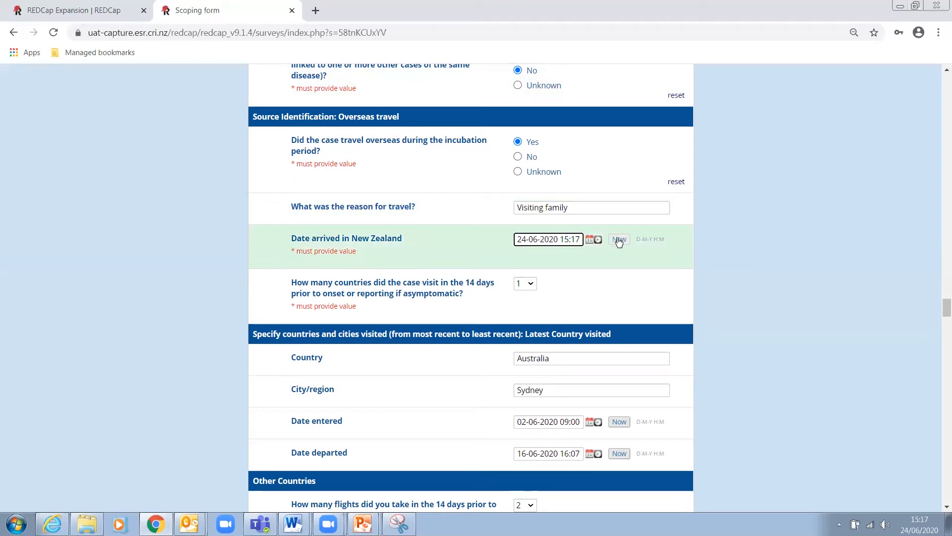
{"action": "left_click", "coordinate": [589, 240]}
{"action": "left_click", "coordinate": [564, 333]}
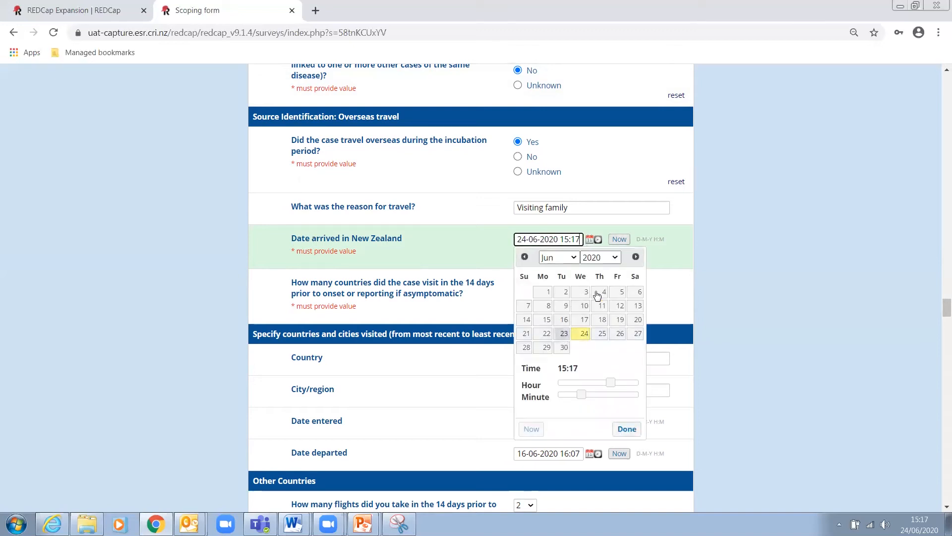
{"action": "left_click", "coordinate": [615, 224]}
{"action": "left_click", "coordinate": [618, 241]}
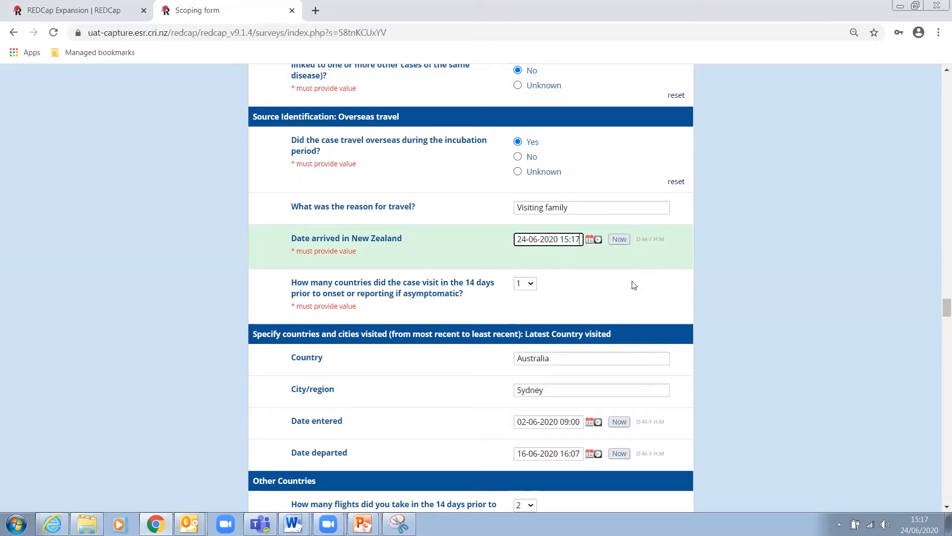
Set Date arrived in New Zealand to 23-06-2020 and adjust its time to 15:16.
{"action": "left_click", "coordinate": [589, 240]}
{"action": "left_click", "coordinate": [564, 336]}
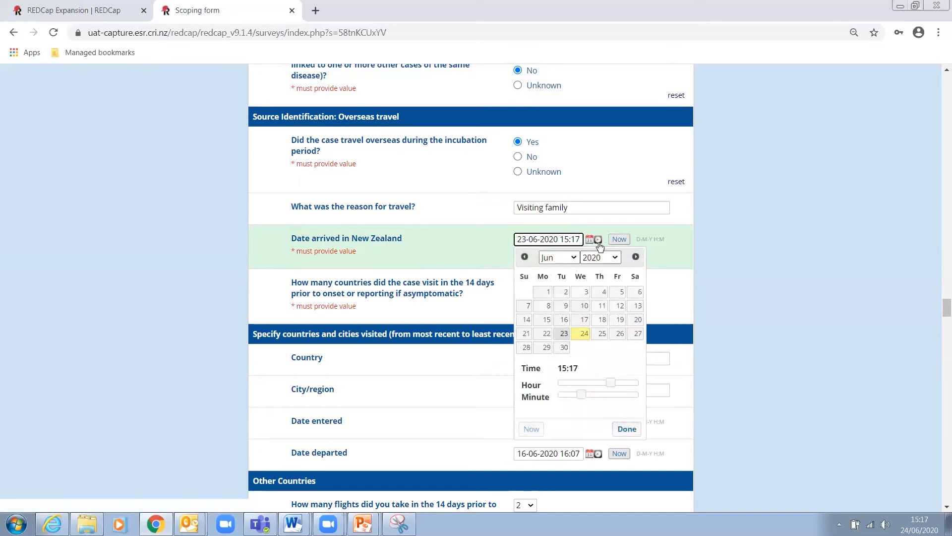
{"action": "left_click", "coordinate": [599, 242]}
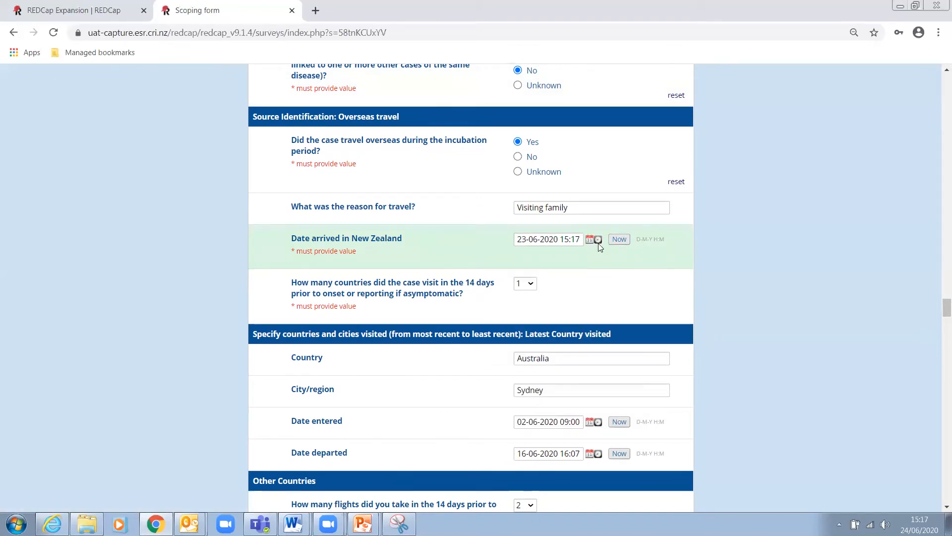
{"action": "left_click", "coordinate": [597, 240]}
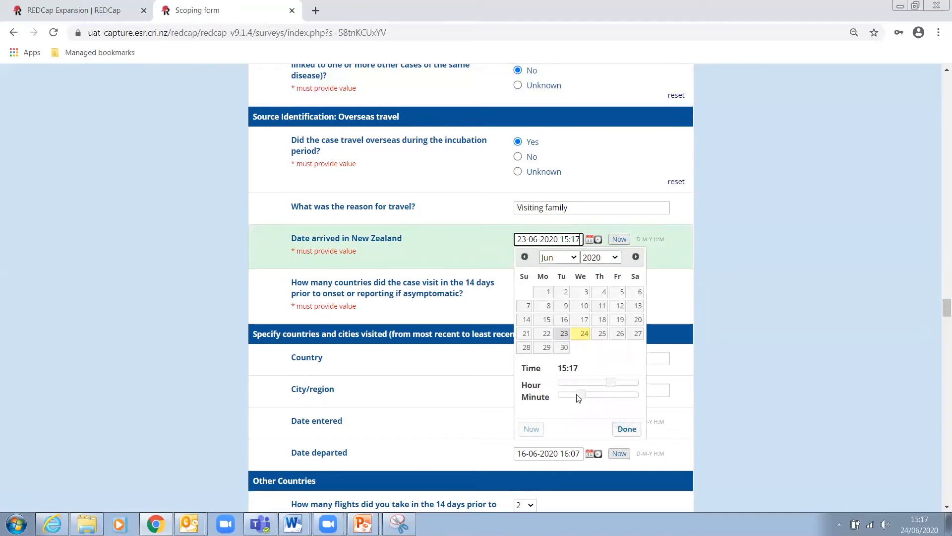
{"action": "mouse_move", "coordinate": [583, 400]}
{"action": "left_mouse_down"}
{"action": "mouse_move", "coordinate": [562, 397]}
{"action": "mouse_move", "coordinate": [615, 396]}
{"action": "mouse_move", "coordinate": [583, 396]}
{"action": "left_mouse_up"}
{"action": "left_click_drag", "start_coordinate": [584, 396], "coordinate": [580, 396]}
{"action": "left_click", "coordinate": [626, 429]}
{"action": "left_click", "coordinate": [757, 390]}
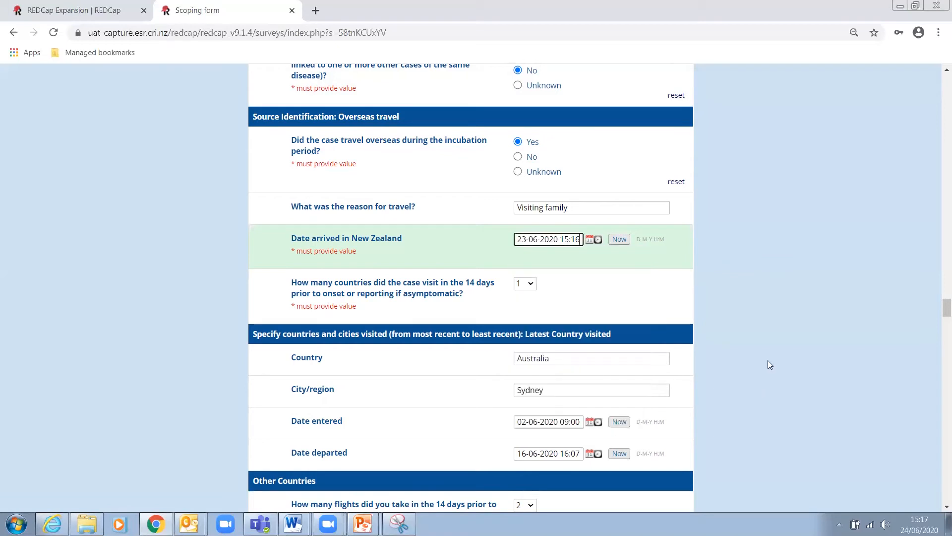
{"action": "scroll", "coordinate": [767, 360], "scroll_direction": "down", "scroll_amount": 5}
{"action": "scroll", "coordinate": [768, 360], "scroll_direction": "down", "scroll_amount": 2}
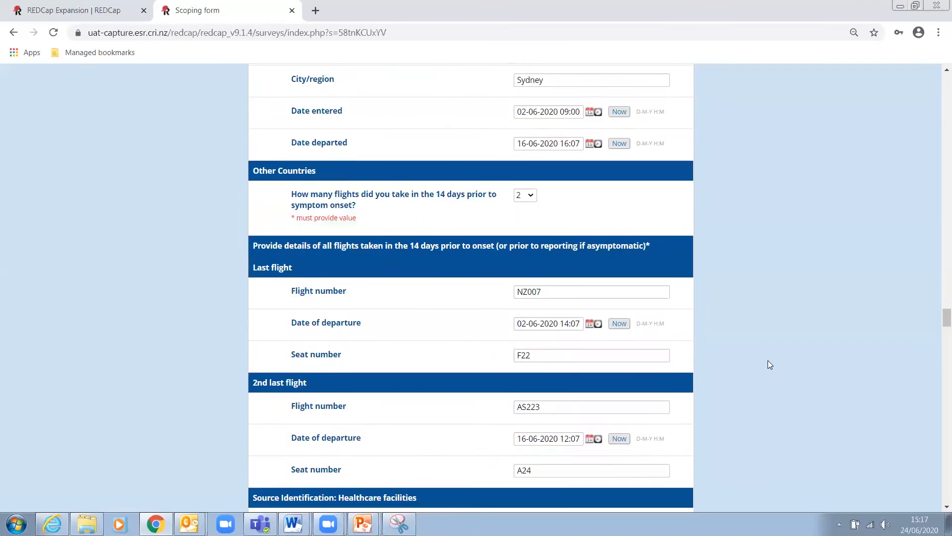
{"action": "scroll", "coordinate": [768, 360], "scroll_direction": "up", "scroll_amount": 2}
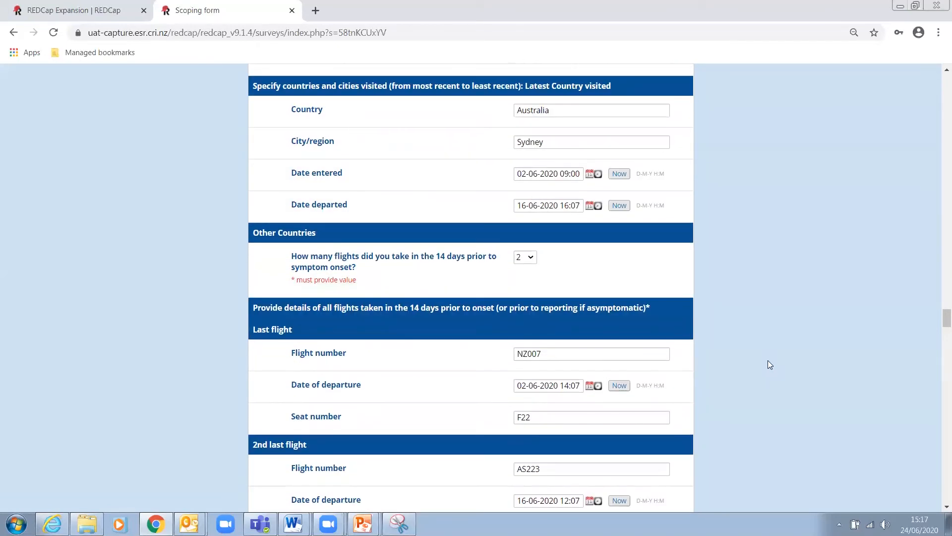
{"action": "scroll", "coordinate": [770, 366], "scroll_direction": "down", "scroll_amount": 1}
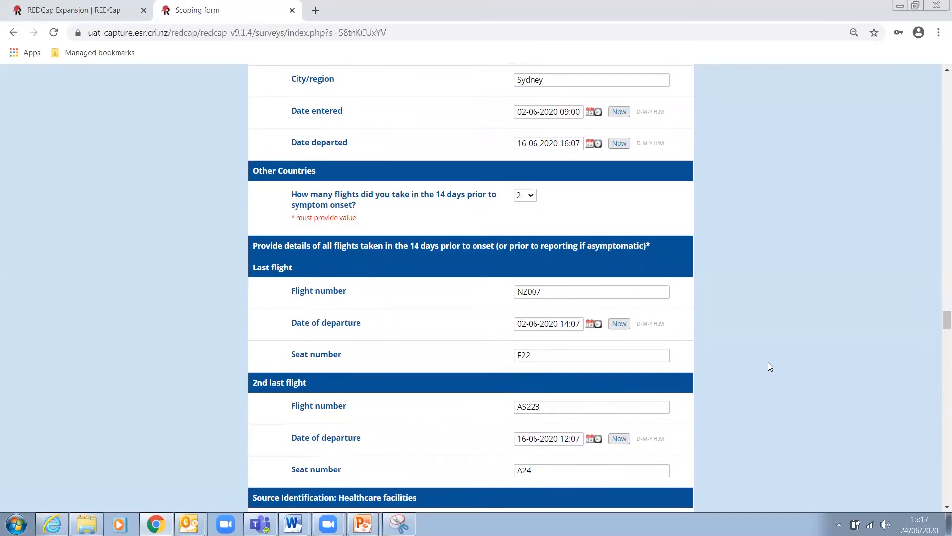
{"action": "scroll", "coordinate": [768, 363], "scroll_direction": "up", "scroll_amount": 5}
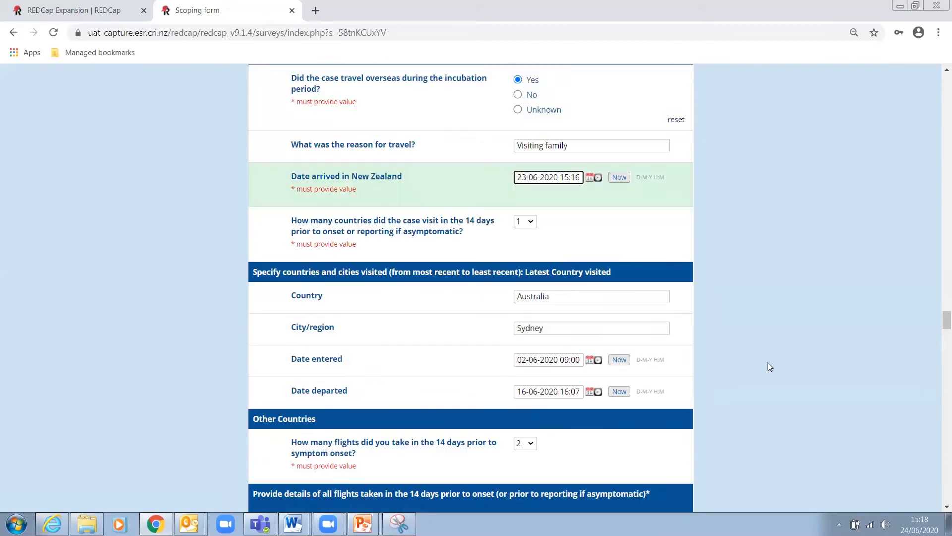
{"action": "left_click", "coordinate": [590, 179]}
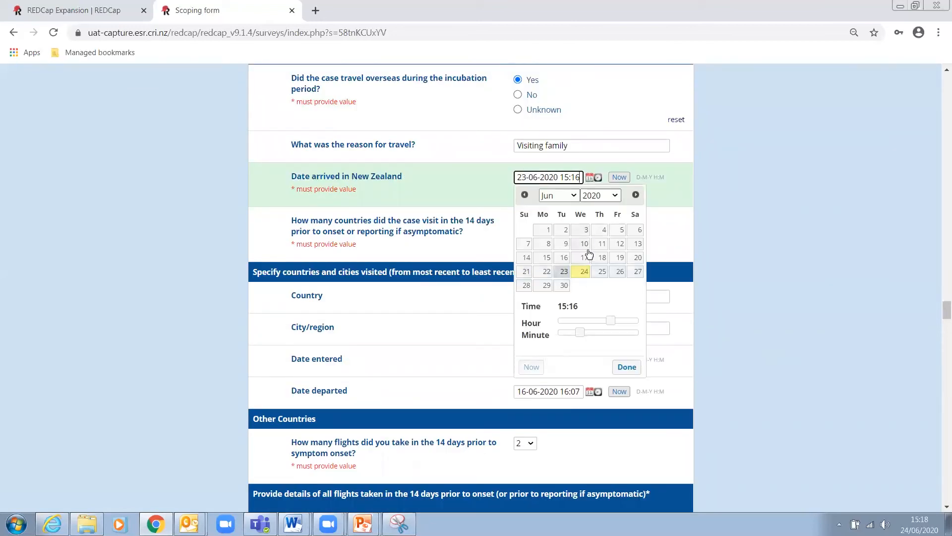
{"action": "left_click", "coordinate": [564, 258]}
{"action": "left_click_drag", "start_coordinate": [611, 322], "coordinate": [569, 337]}
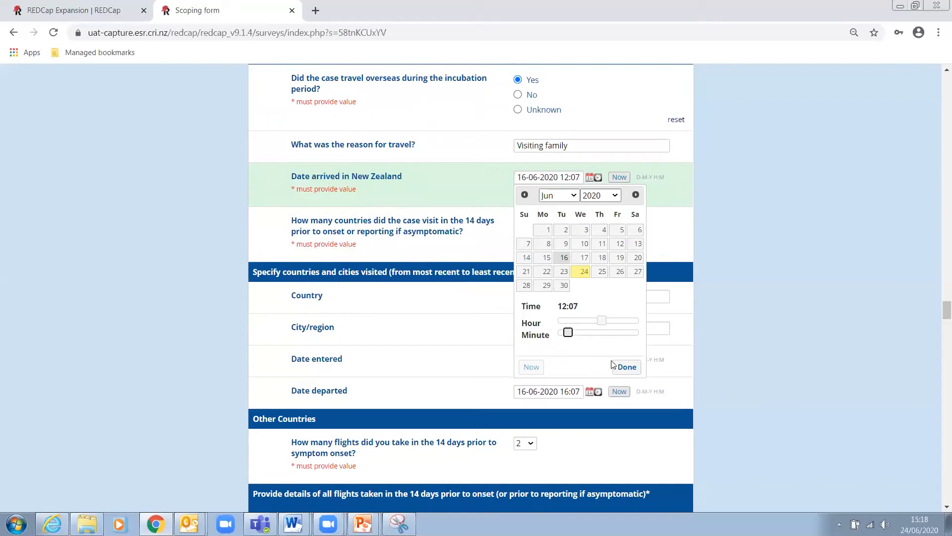
{"action": "left_click", "coordinate": [627, 367]}
Set the number of countries visited in the 14 days prior to 2 and view the second last country fields.
{"action": "scroll", "coordinate": [814, 279], "scroll_direction": "down", "scroll_amount": 2}
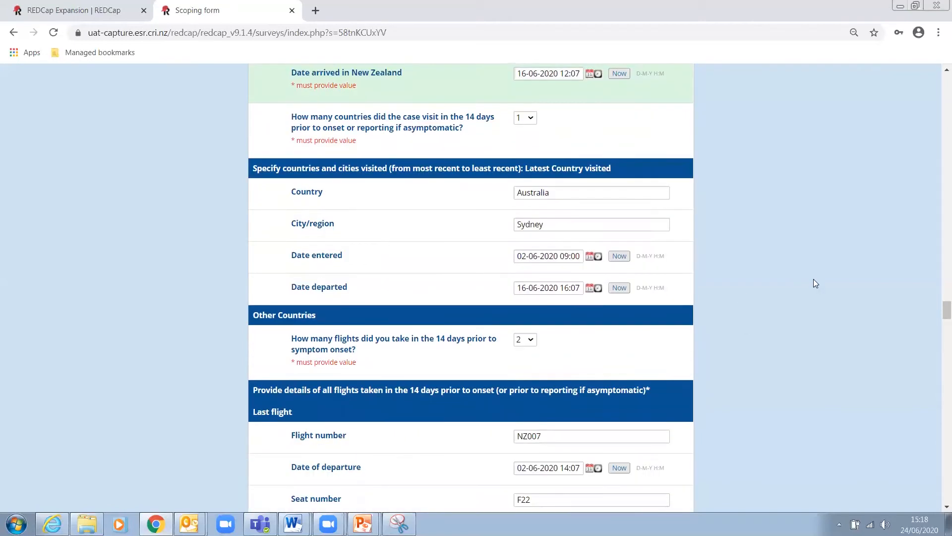
{"action": "scroll", "coordinate": [686, 220], "scroll_direction": "up", "scroll_amount": 2}
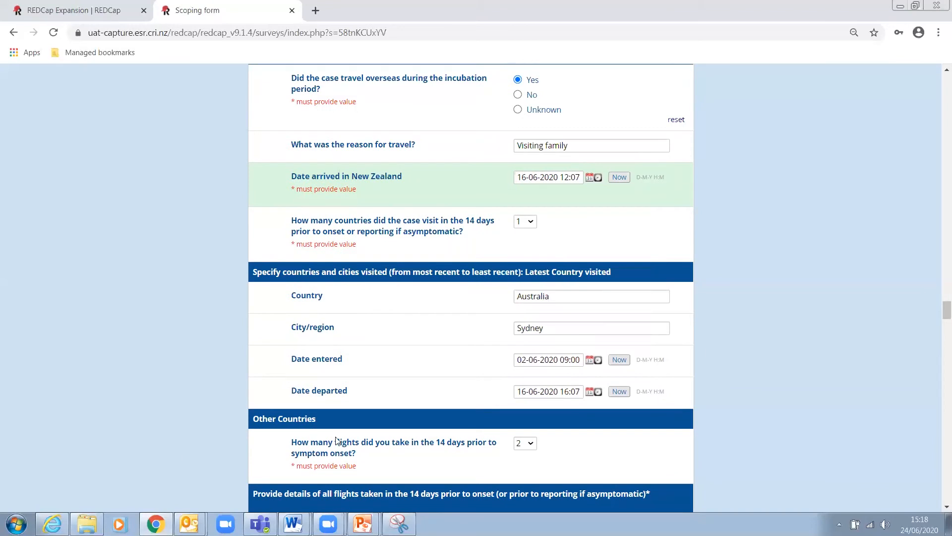
{"action": "left_click", "coordinate": [532, 223]}
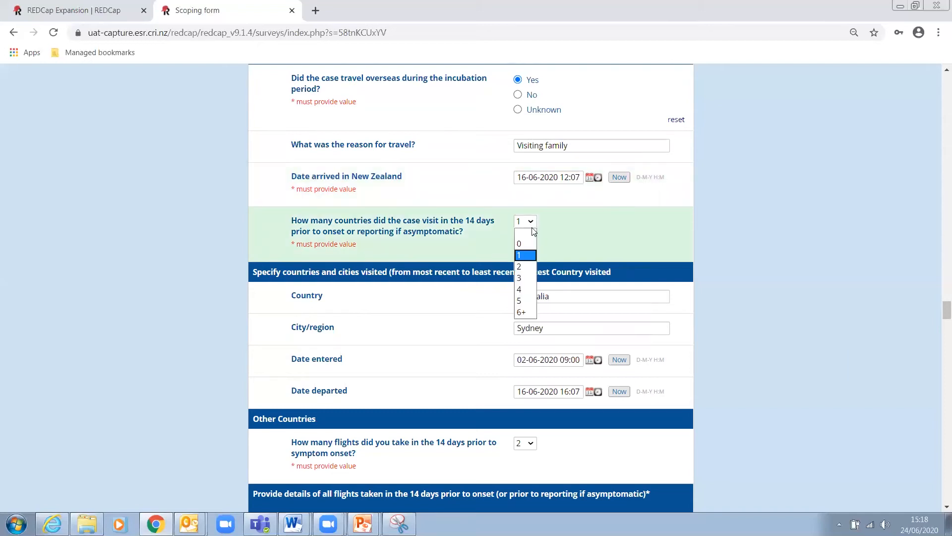
{"action": "left_click", "coordinate": [528, 270]}
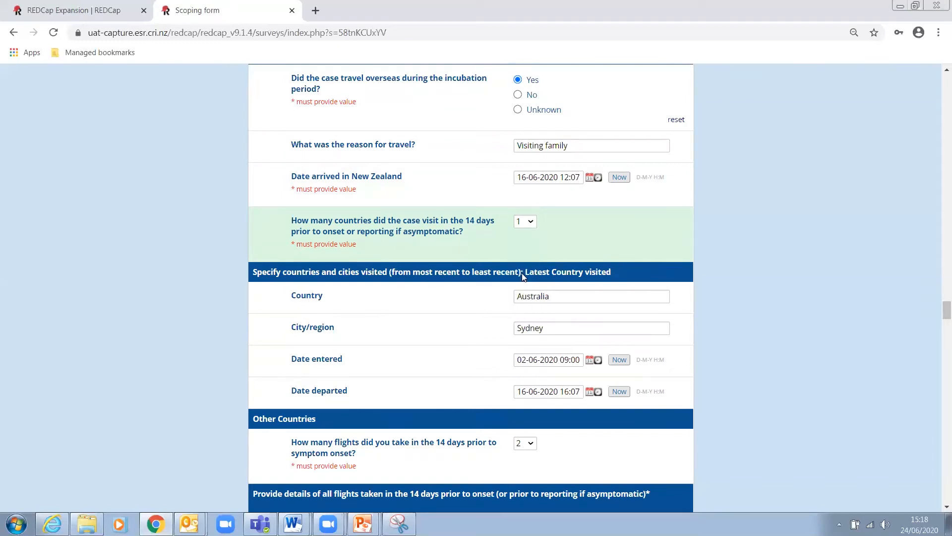
{"action": "scroll", "coordinate": [674, 219], "scroll_direction": "down", "scroll_amount": 2}
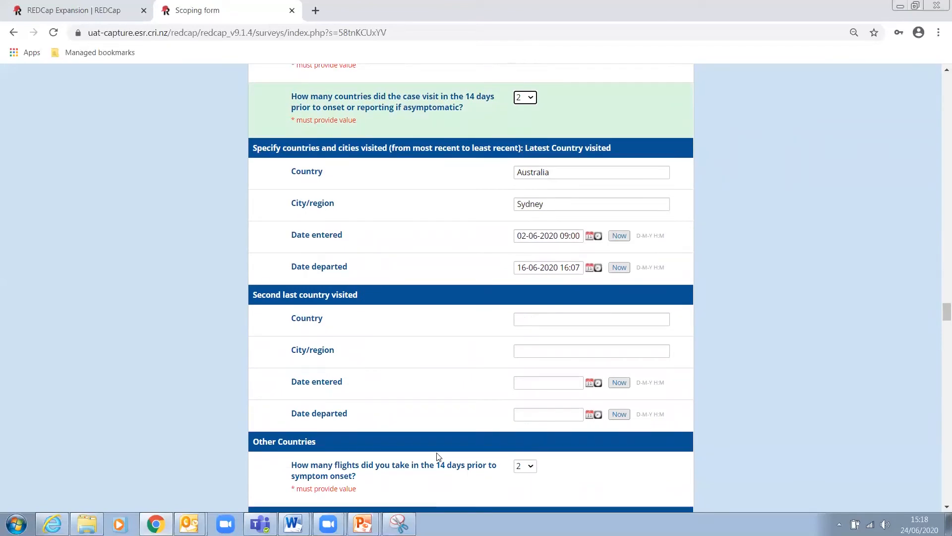
Try 0 as the number of countries visited and set it back to 1.
{"action": "left_click", "coordinate": [527, 99]}
{"action": "left_click", "coordinate": [524, 121]}
{"action": "left_click", "coordinate": [525, 97]}
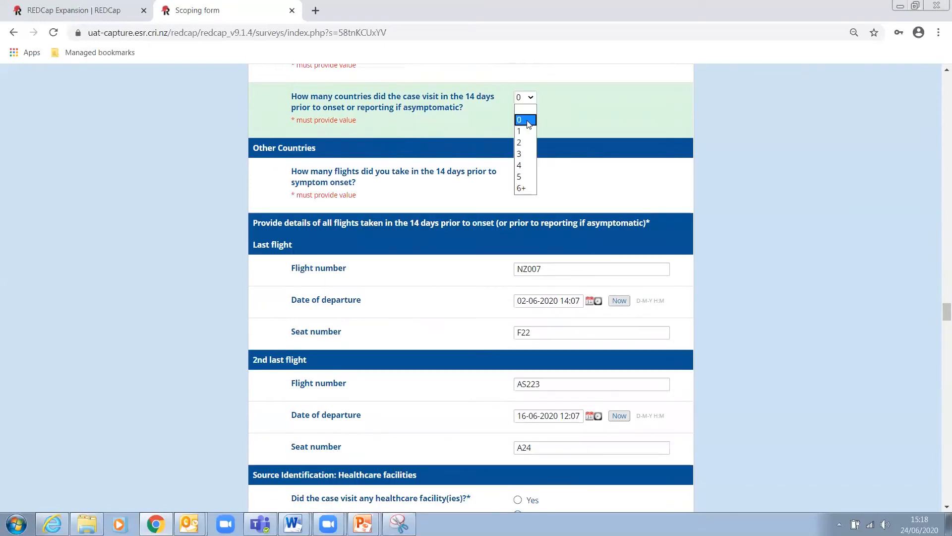
{"action": "left_click", "coordinate": [524, 131]}
Enter Australia as the latest country visited and Sydney as its city/region.
{"action": "left_click", "coordinate": [541, 172]}
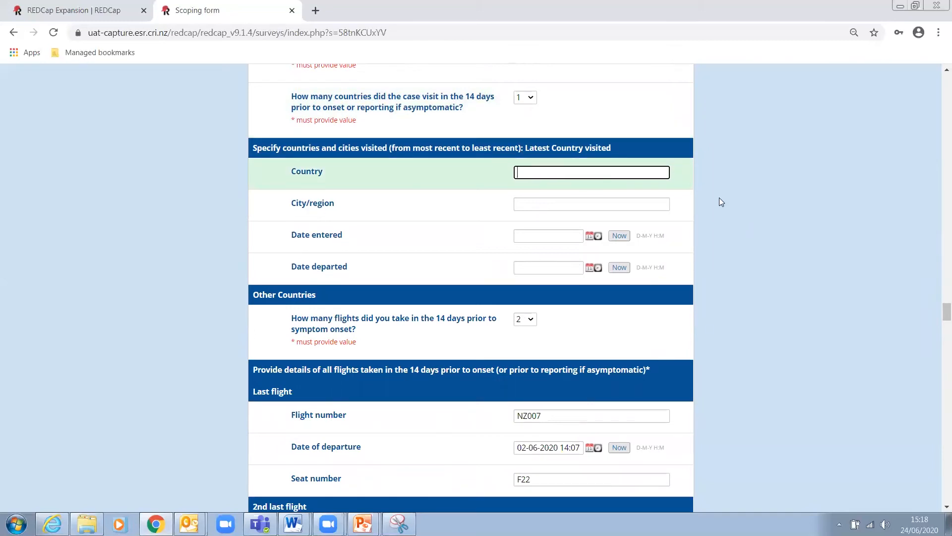
{"action": "type", "text": "Australia"}
{"action": "key", "text": "Tab"}
{"action": "type", "text": "Syden"}
{"action": "key", "text": "BackSpace"}
{"action": "key", "text": "BackSpace"}
{"action": "type", "text": "ney"}
{"action": "scroll", "coordinate": [754, 223], "scroll_direction": "up", "scroll_amount": 3}
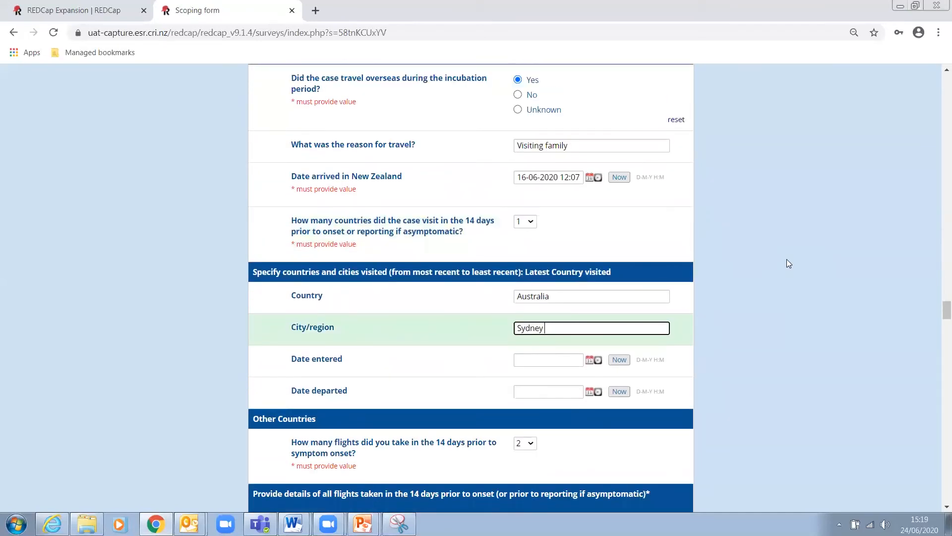
{"action": "left_click", "coordinate": [919, 525]}
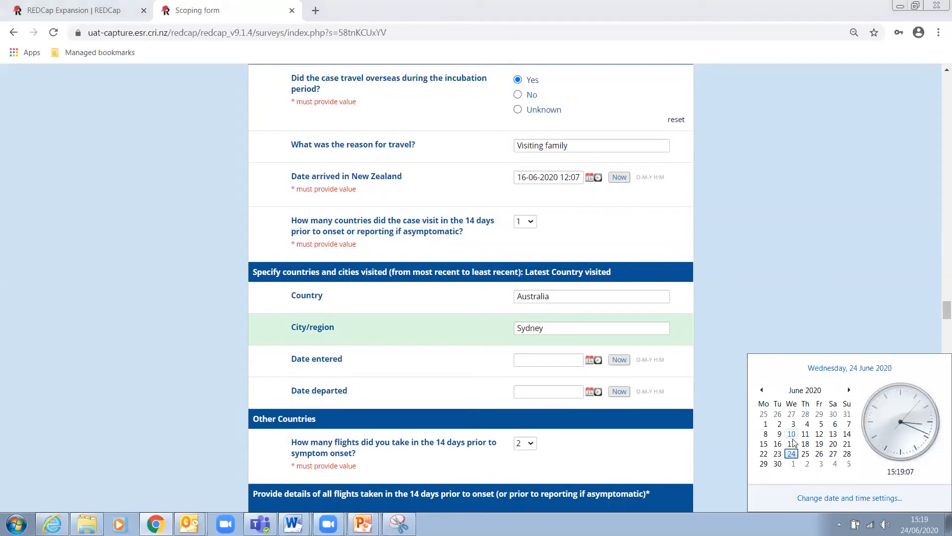
{"action": "left_click", "coordinate": [590, 360]}
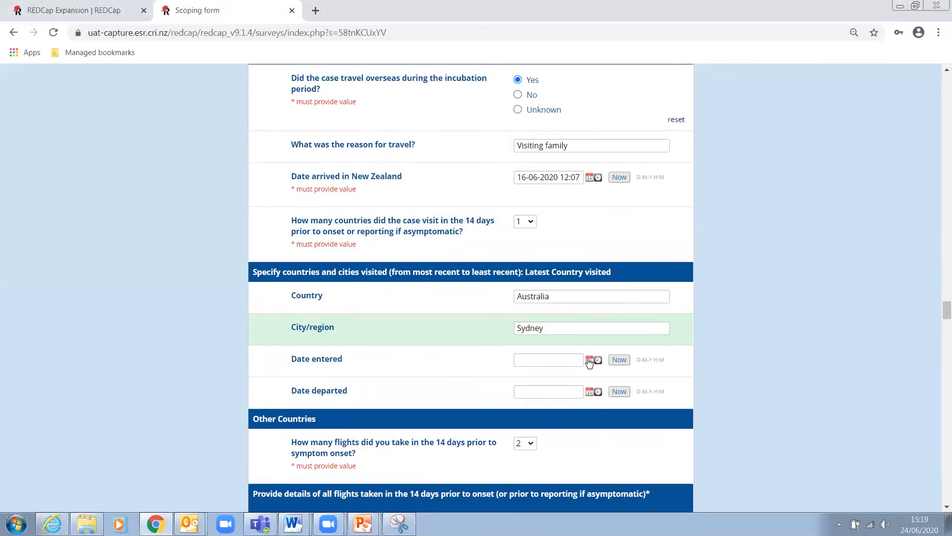
{"action": "left_click", "coordinate": [565, 205]}
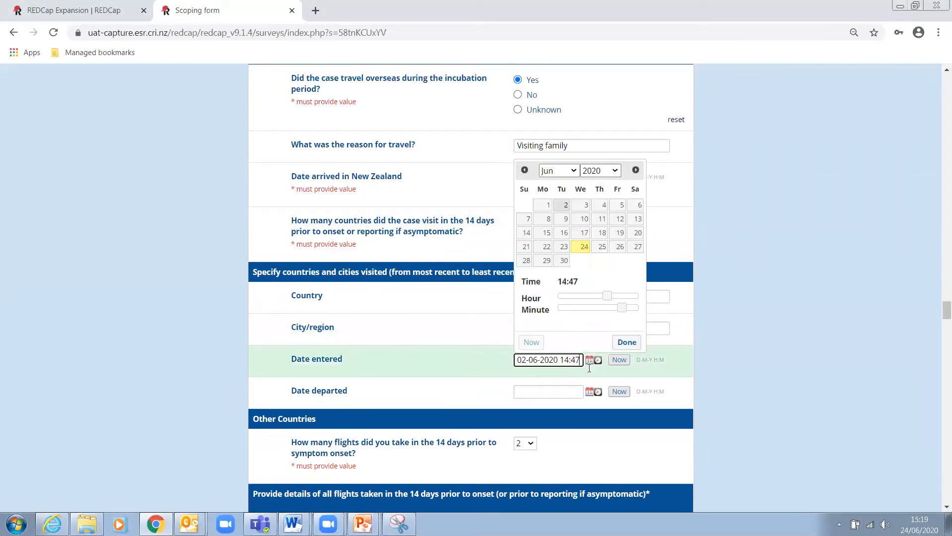
{"action": "left_click", "coordinate": [627, 342]}
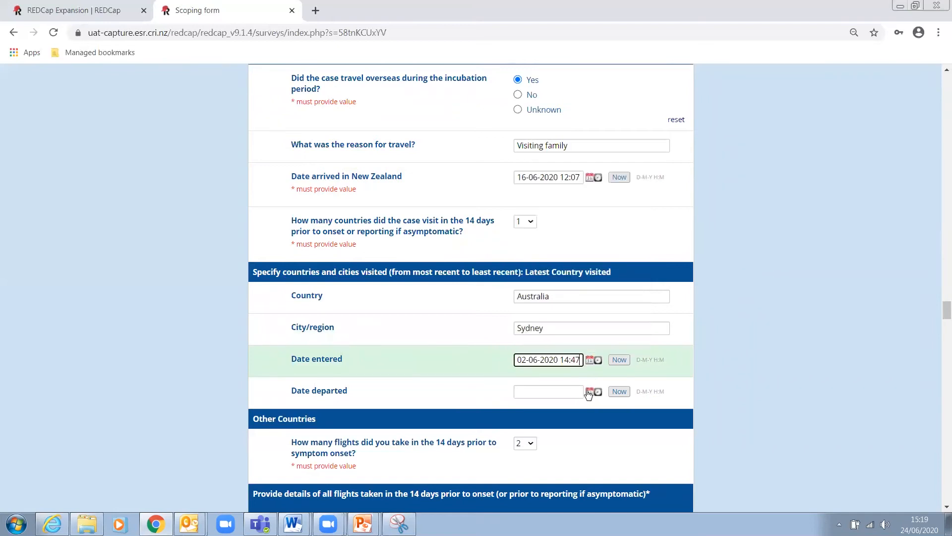
{"action": "left_click", "coordinate": [589, 391]}
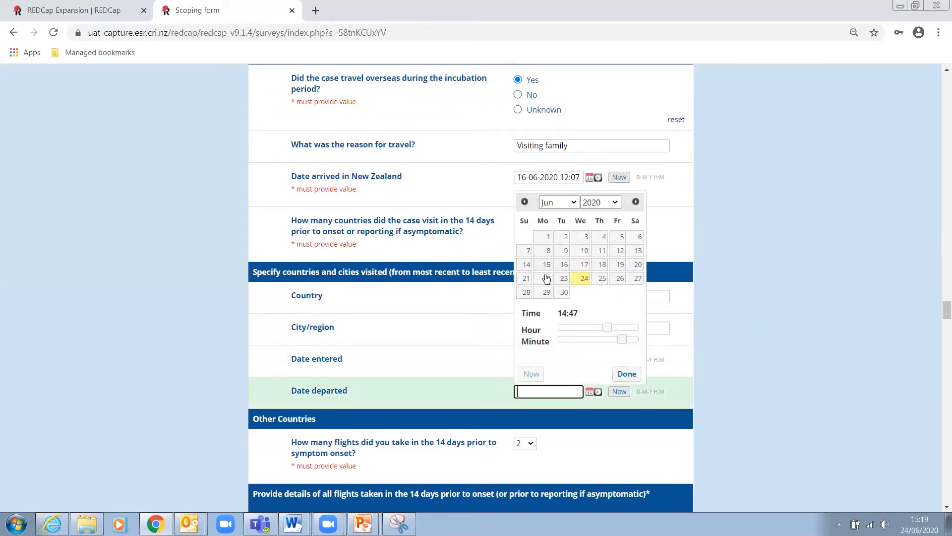
{"action": "left_click", "coordinate": [564, 264]}
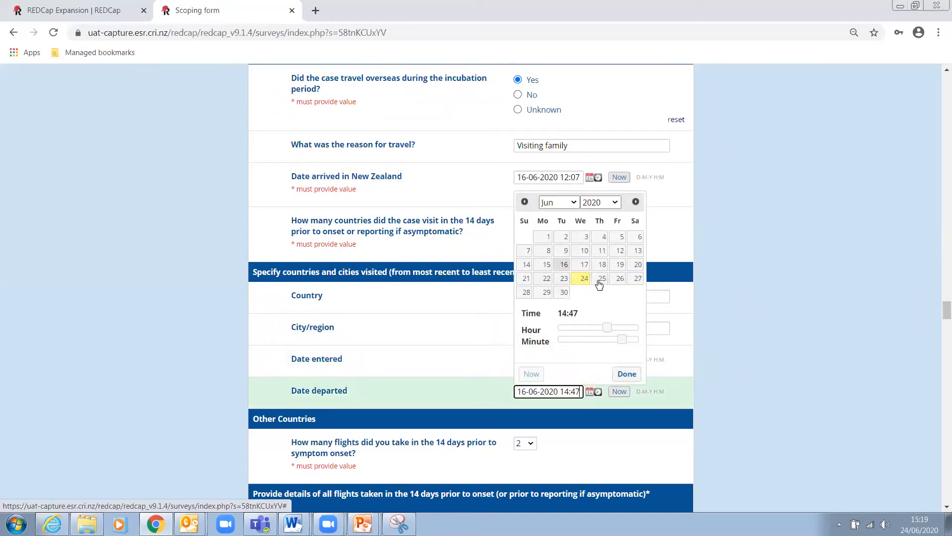
{"action": "left_click", "coordinate": [627, 374]}
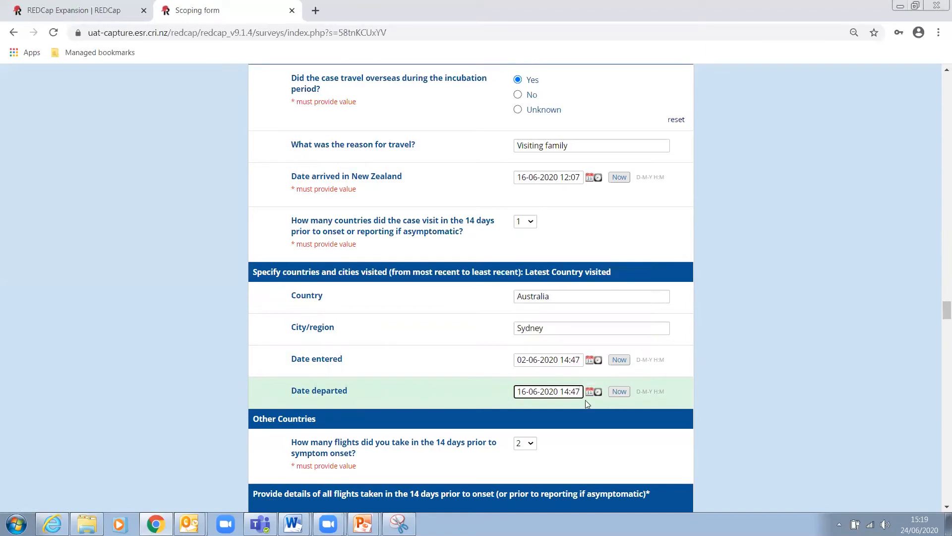
{"action": "left_click", "coordinate": [589, 393]}
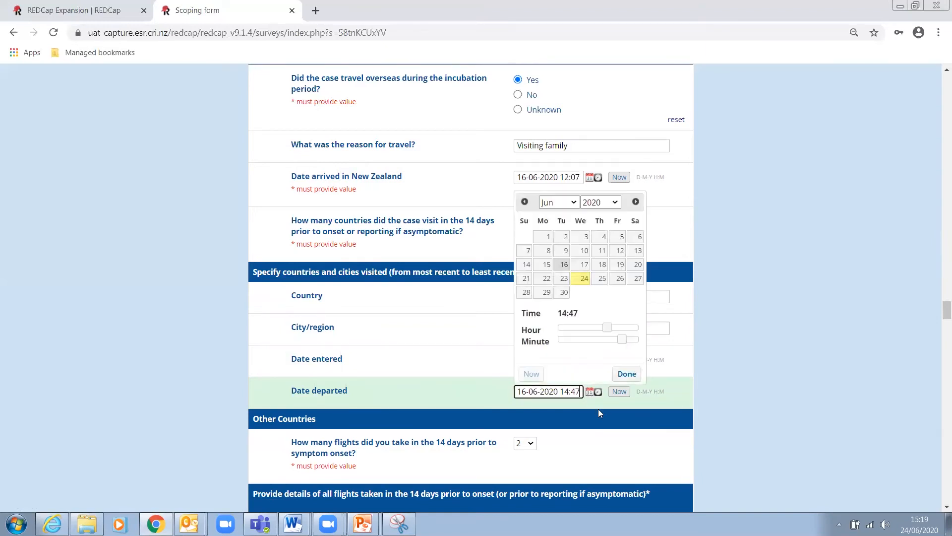
{"action": "left_click_drag", "start_coordinate": [606, 327], "coordinate": [555, 340]}
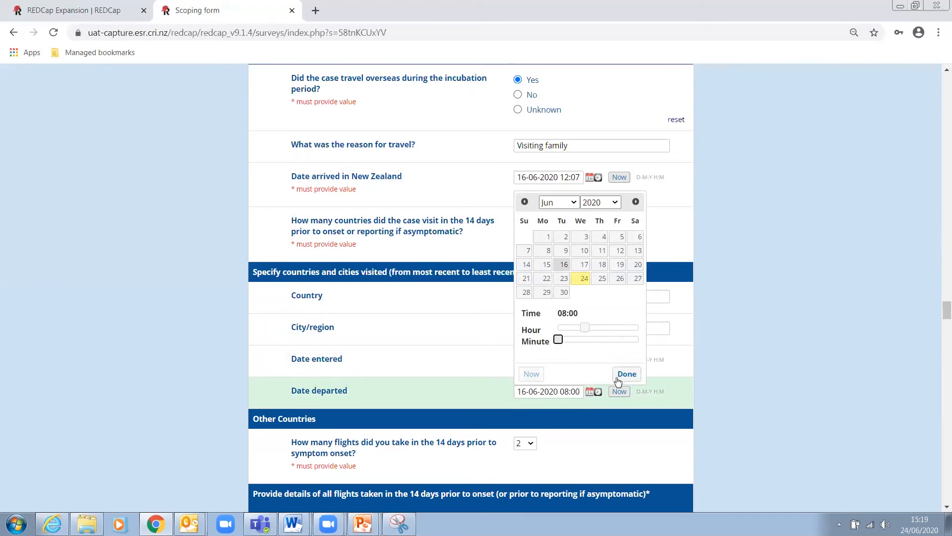
{"action": "left_click", "coordinate": [627, 373]}
{"action": "left_click", "coordinate": [803, 440]}
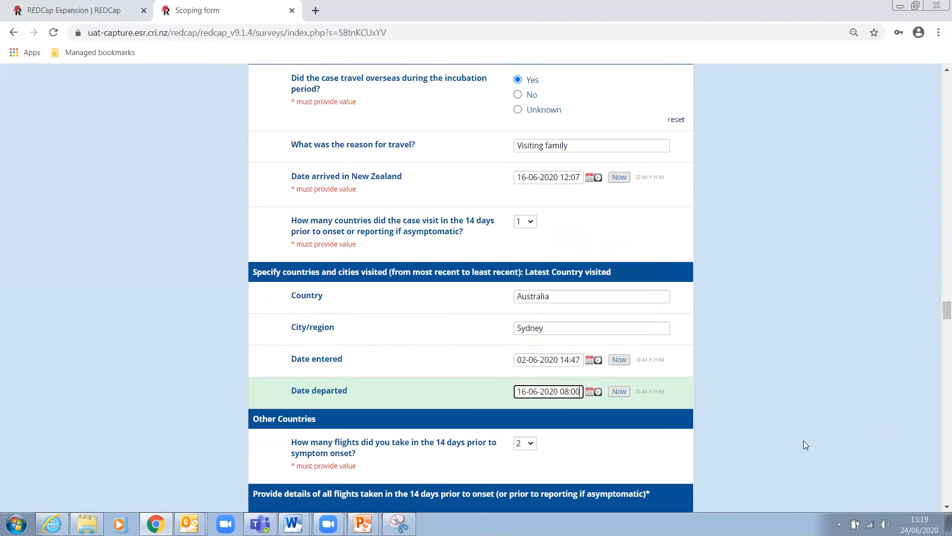
Set the number of flights taken in the 14 days prior to symptom onset to 4 and view the added flight fields.
{"action": "scroll", "coordinate": [803, 440], "scroll_direction": "down", "scroll_amount": 3}
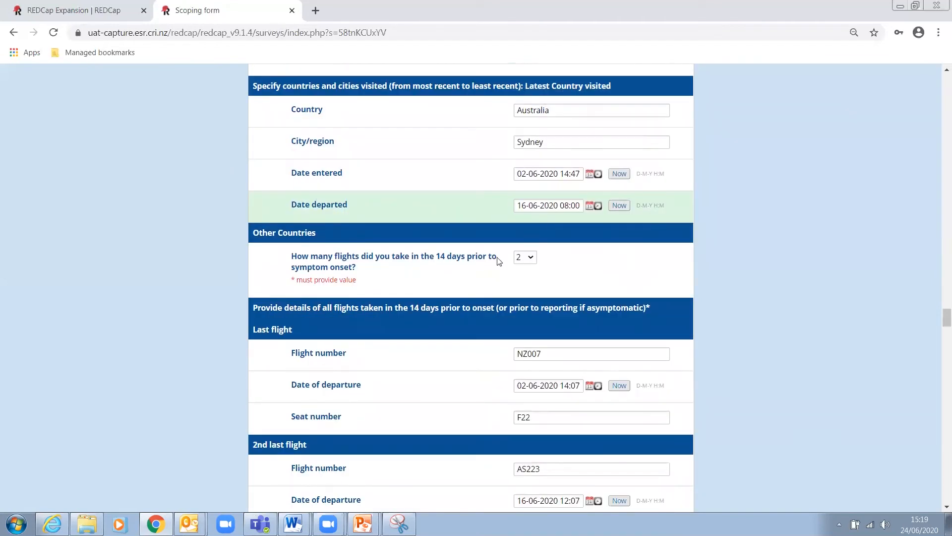
{"action": "left_click", "coordinate": [533, 258]}
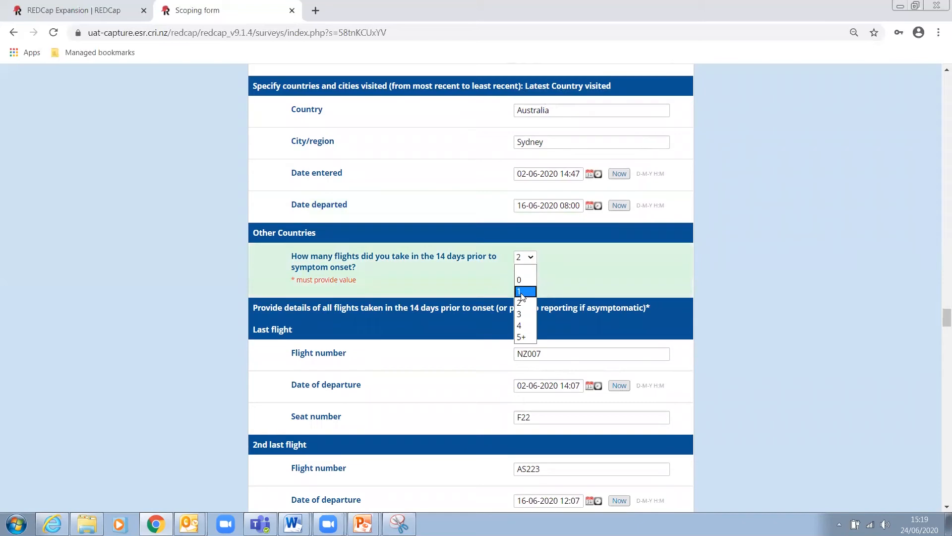
{"action": "left_click", "coordinate": [530, 326]}
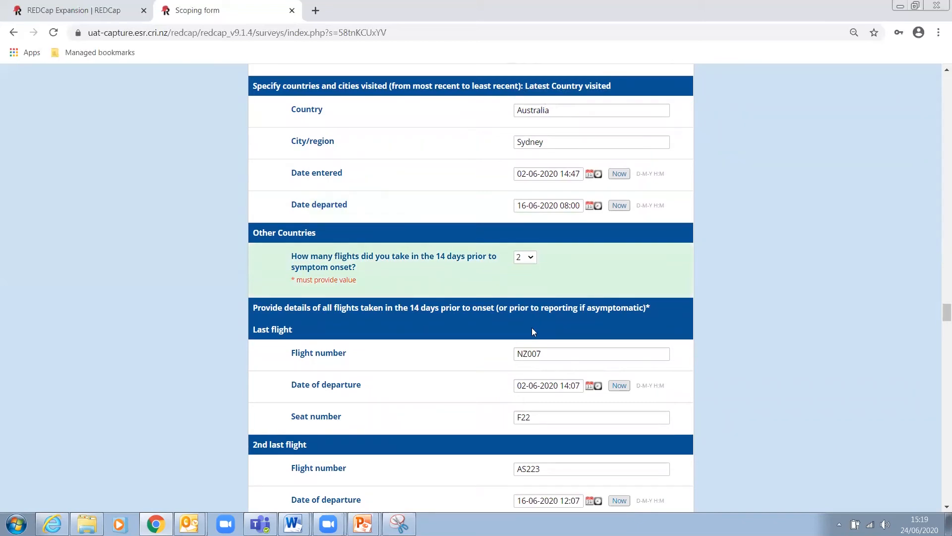
{"action": "scroll", "coordinate": [801, 354], "scroll_direction": "down", "scroll_amount": 3}
{"action": "scroll", "coordinate": [803, 355], "scroll_direction": "down", "scroll_amount": 3}
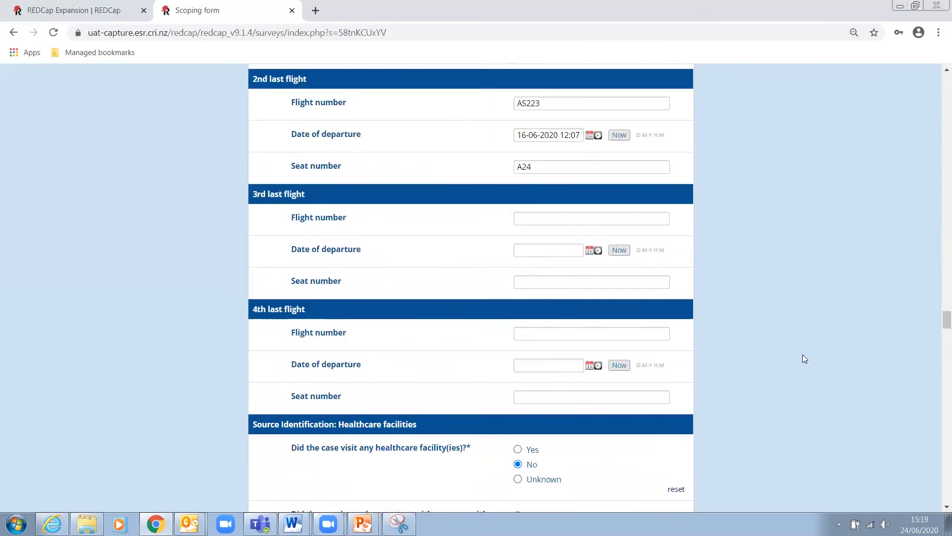
Set the number of flights taken in the 14 days prior to symptom onset to 2.
{"action": "scroll", "coordinate": [802, 354], "scroll_direction": "up", "scroll_amount": 1}
{"action": "scroll", "coordinate": [802, 354], "scroll_direction": "up", "scroll_amount": 5}
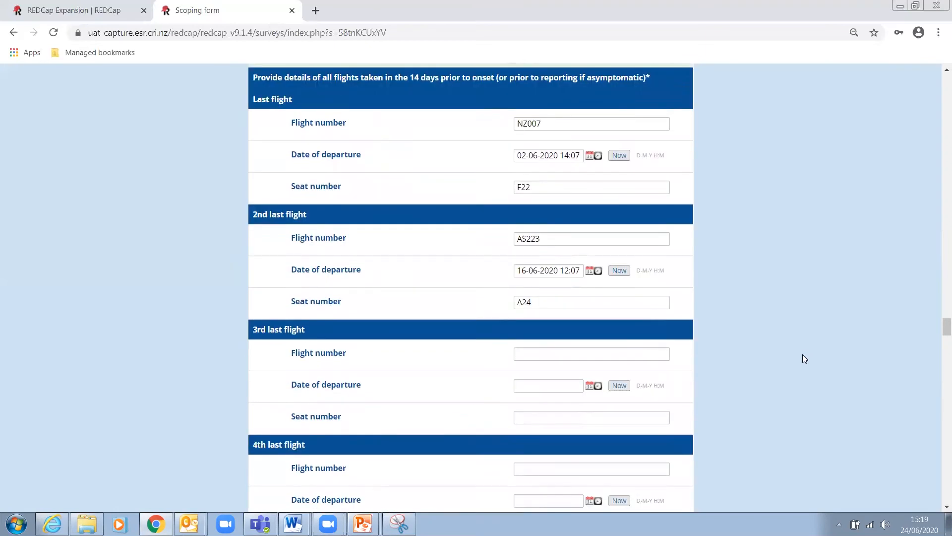
{"action": "left_click", "coordinate": [533, 258]}
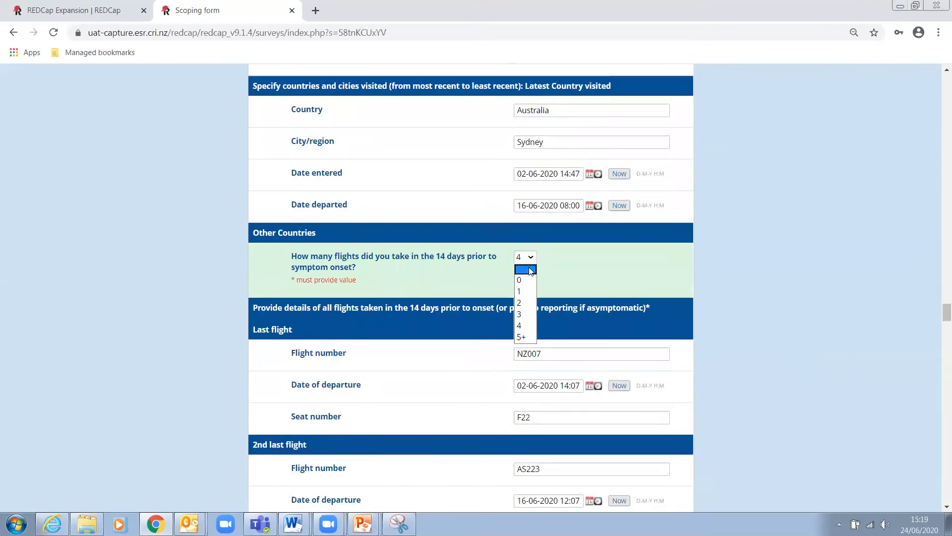
{"action": "left_click", "coordinate": [520, 303]}
{"action": "scroll", "coordinate": [760, 417], "scroll_direction": "down", "scroll_amount": 2}
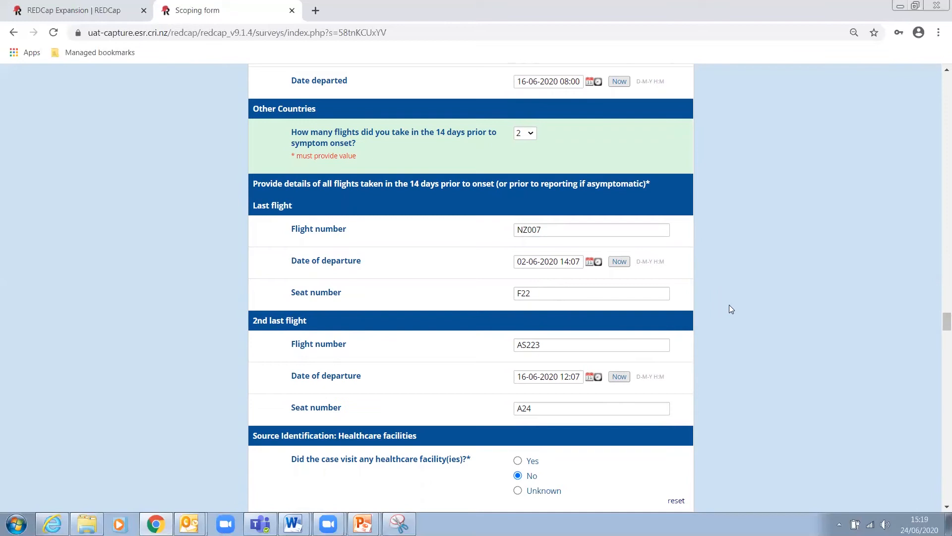
Answer Yes to the healthcare facility visit question to show its follow-up field, and switch the answer back to No.
{"action": "scroll", "coordinate": [729, 306], "scroll_direction": "down", "scroll_amount": 5}
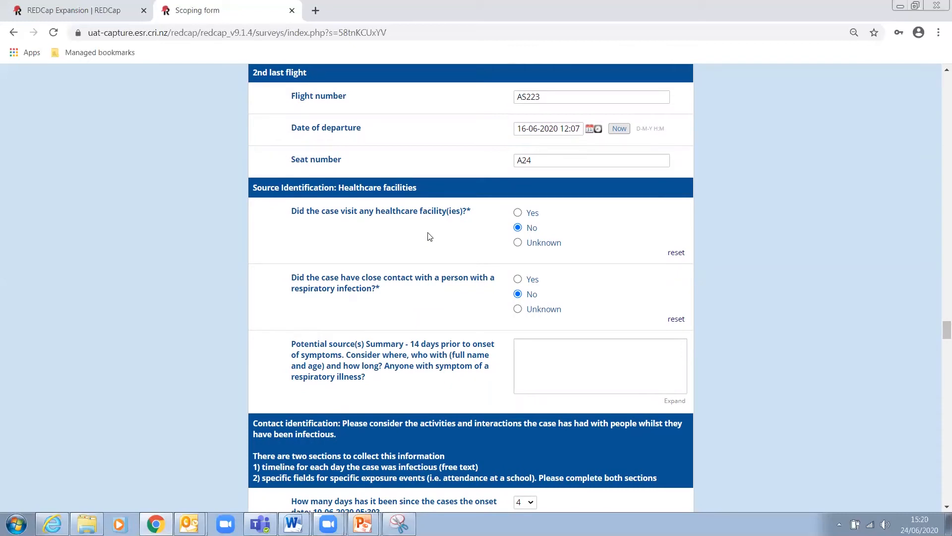
{"action": "left_click", "coordinate": [517, 212]}
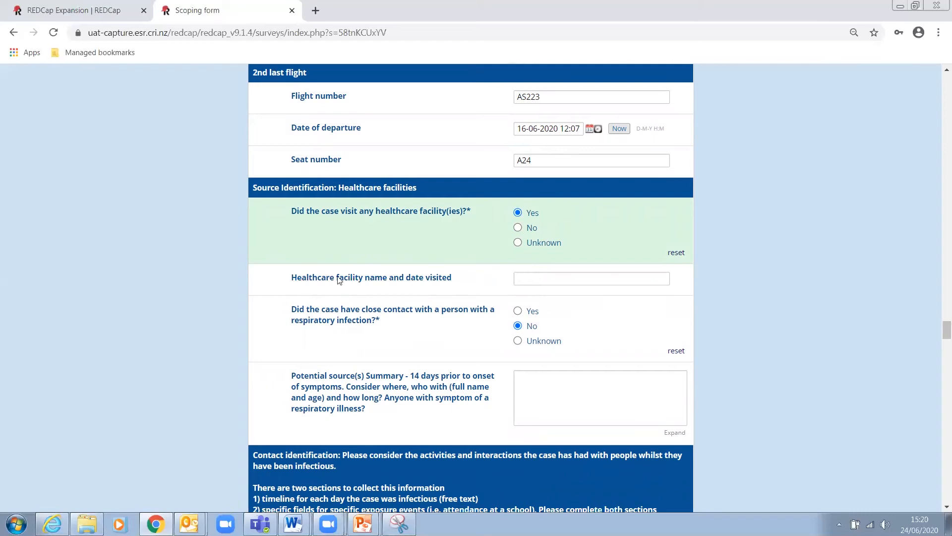
{"action": "left_click", "coordinate": [520, 229]}
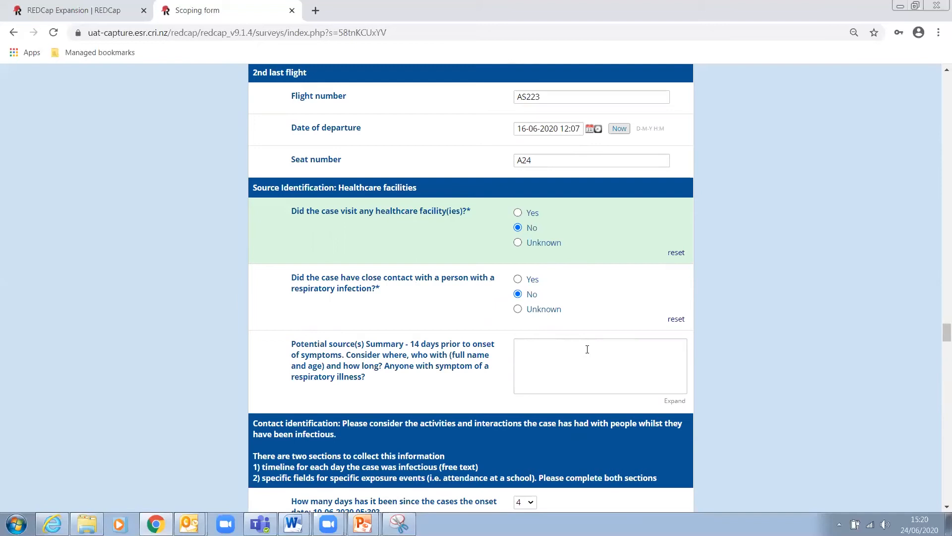
Review the contact identification timeline, from the first infectious day to the activities 4 days after onset.
{"action": "scroll", "coordinate": [587, 349], "scroll_direction": "down", "scroll_amount": 5}
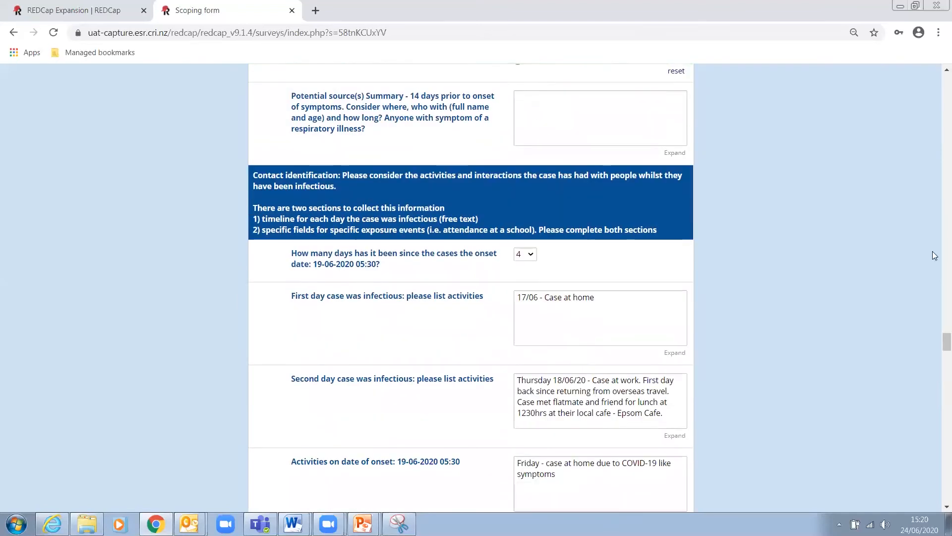
{"action": "scroll", "coordinate": [794, 295], "scroll_direction": "down", "scroll_amount": 1}
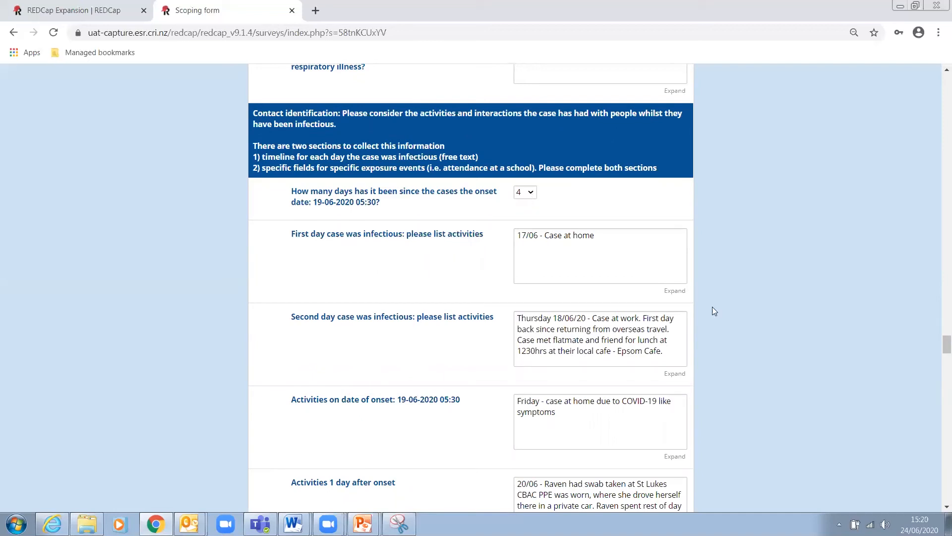
{"action": "scroll", "coordinate": [769, 360], "scroll_direction": "down", "scroll_amount": 1}
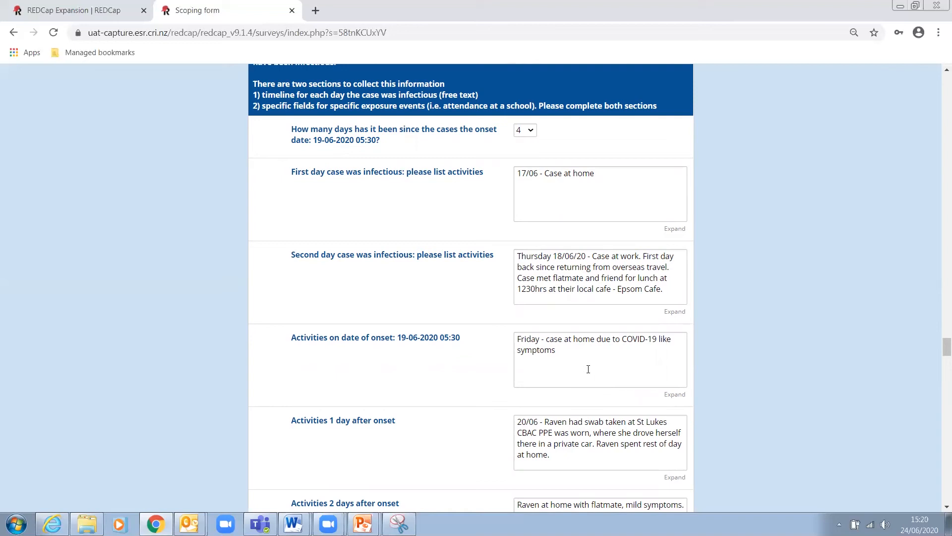
{"action": "scroll", "coordinate": [594, 202], "scroll_direction": "down", "scroll_amount": 1}
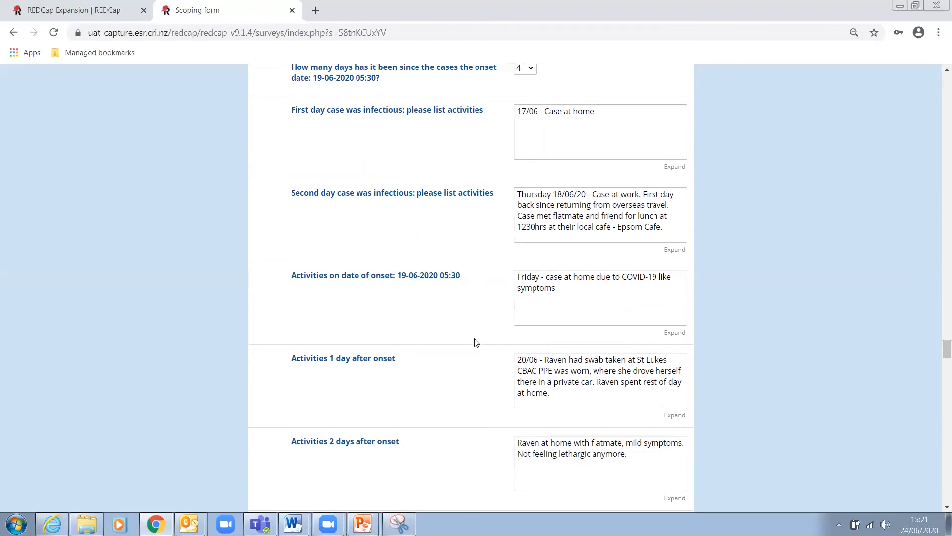
{"action": "scroll", "coordinate": [475, 343], "scroll_direction": "down", "scroll_amount": 1}
{"action": "scroll", "coordinate": [793, 431], "scroll_direction": "down", "scroll_amount": 1}
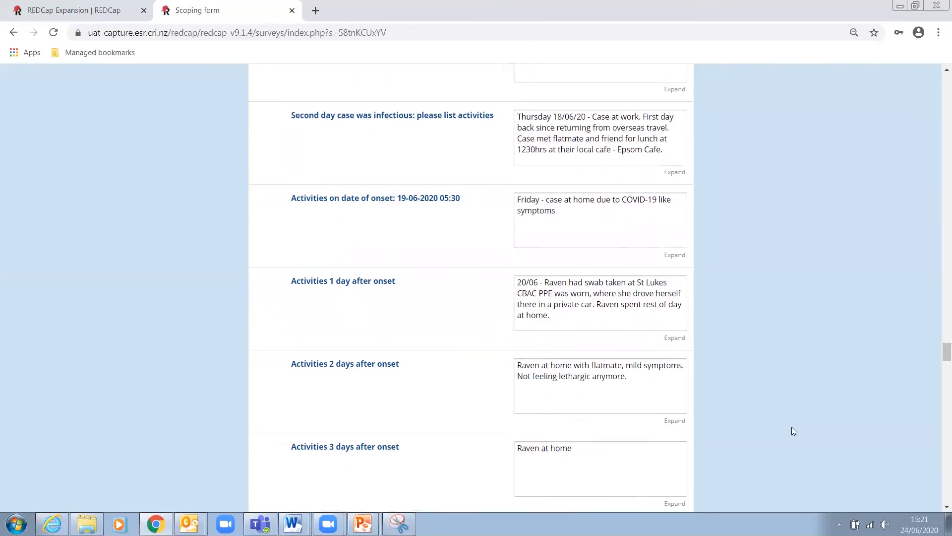
{"action": "scroll", "coordinate": [792, 431], "scroll_direction": "down", "scroll_amount": 2}
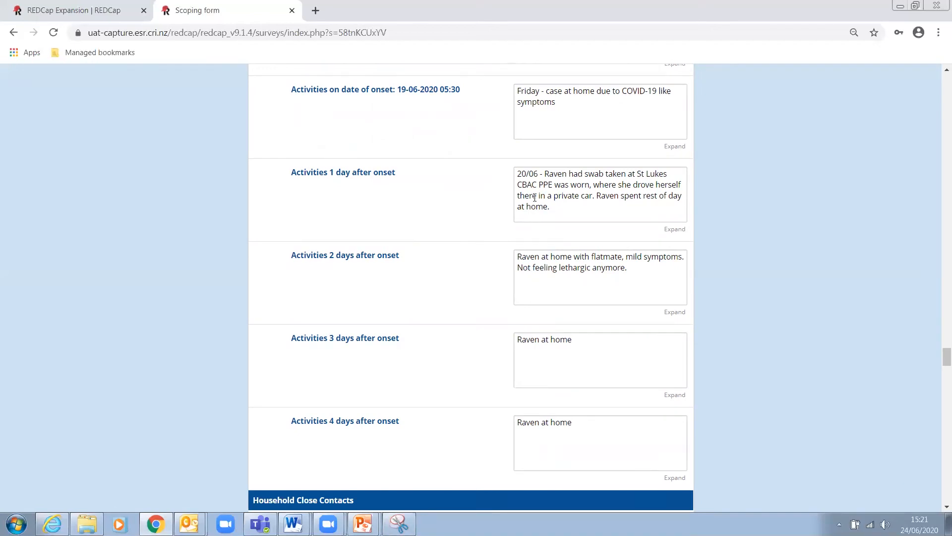
Review the Household Close Contacts section and all details recorded for household contact 1.
{"action": "scroll", "coordinate": [686, 453], "scroll_direction": "down", "scroll_amount": 5}
{"action": "scroll", "coordinate": [692, 455], "scroll_direction": "down", "scroll_amount": 4}
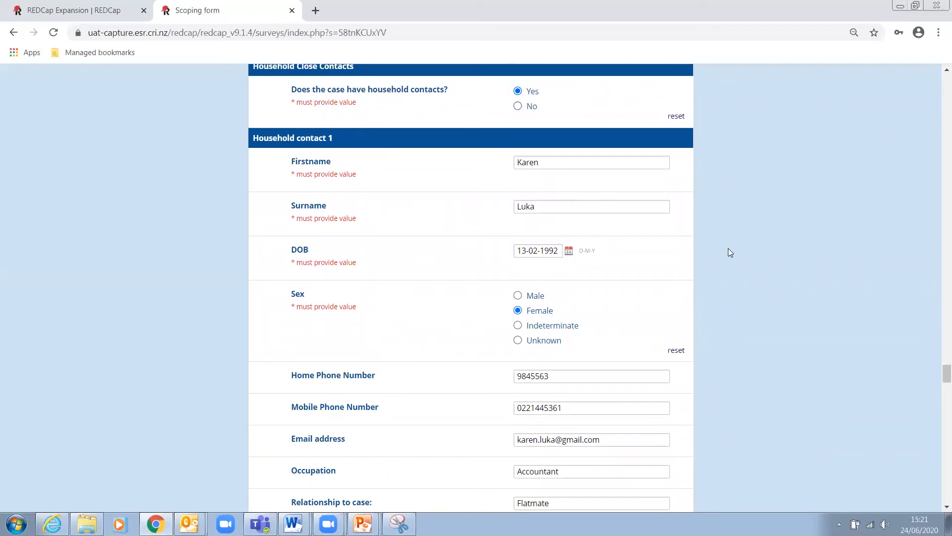
{"action": "scroll", "coordinate": [728, 248], "scroll_direction": "down", "scroll_amount": 1}
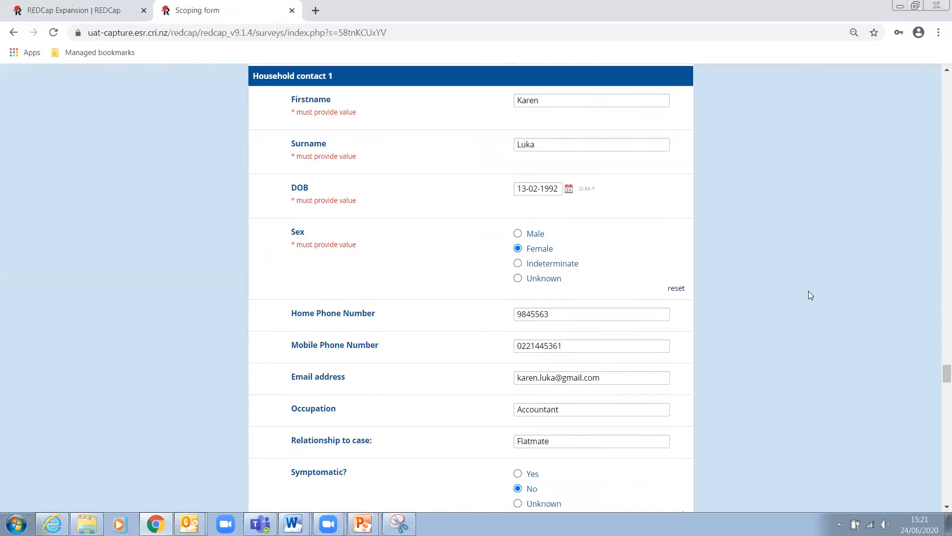
{"action": "scroll", "coordinate": [787, 271], "scroll_direction": "down", "scroll_amount": 1}
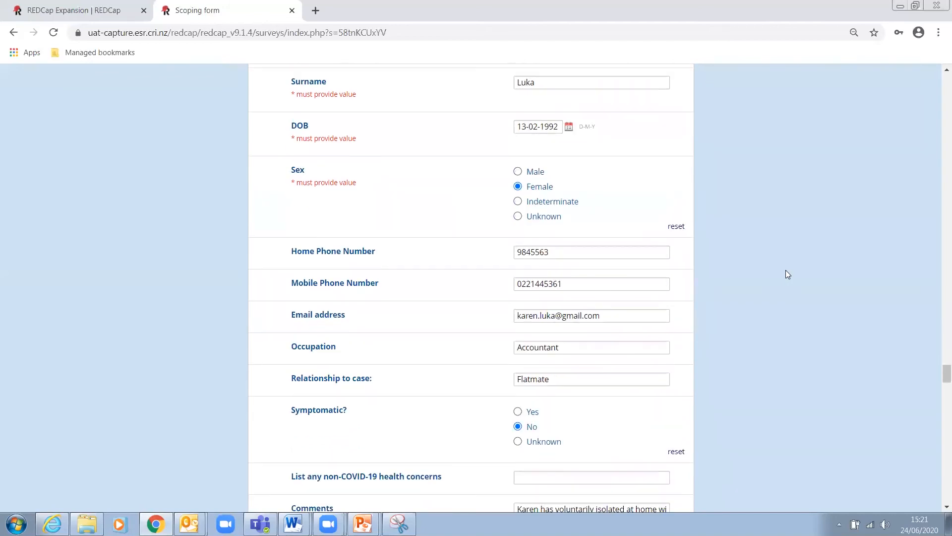
{"action": "scroll", "coordinate": [787, 271], "scroll_direction": "down", "scroll_amount": 1}
{"action": "scroll", "coordinate": [787, 274], "scroll_direction": "down", "scroll_amount": 5}
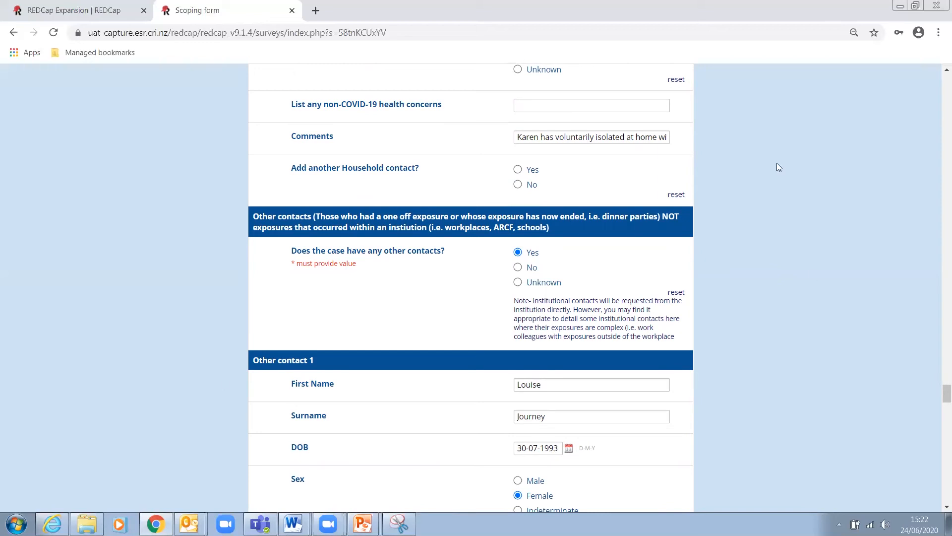
Answer Yes to adding another household contact under contacts 1 and 2 to show the fields for household contacts 2 and 3.
{"action": "left_click", "coordinate": [518, 169]}
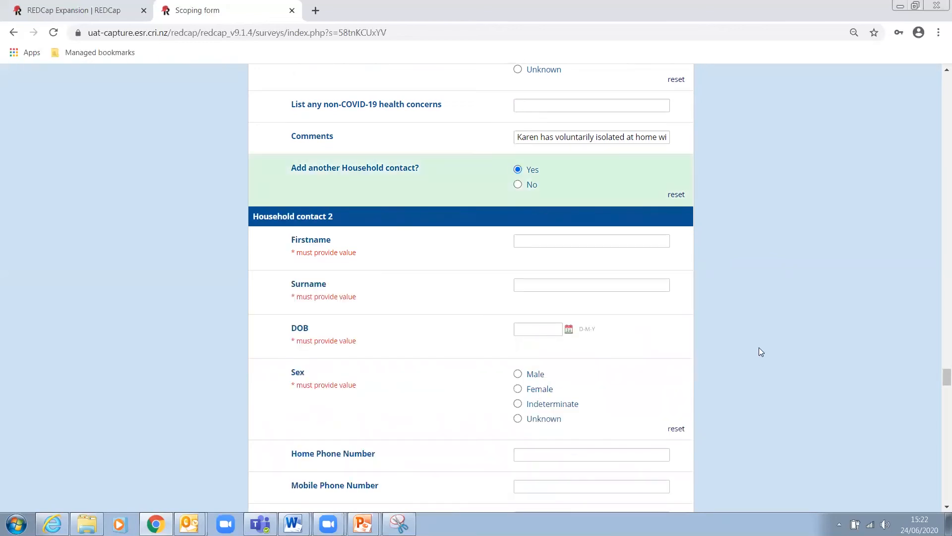
{"action": "scroll", "coordinate": [759, 350], "scroll_direction": "down", "scroll_amount": 3}
{"action": "scroll", "coordinate": [761, 353], "scroll_direction": "down", "scroll_amount": 5}
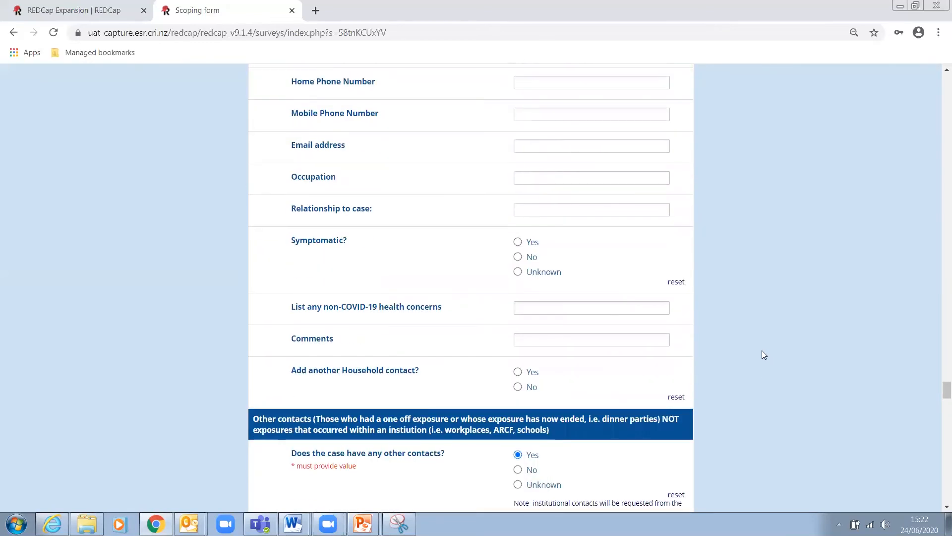
{"action": "scroll", "coordinate": [762, 354], "scroll_direction": "down", "scroll_amount": 3}
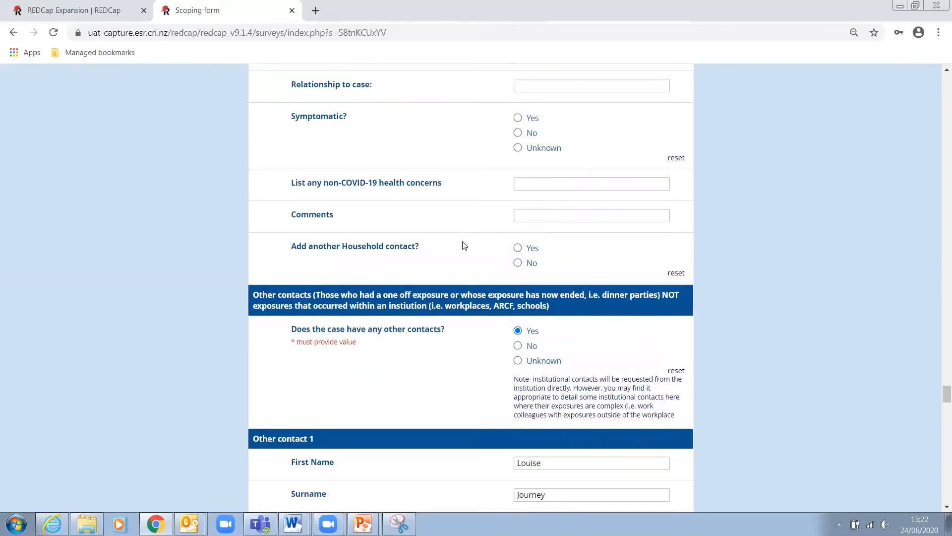
{"action": "left_click", "coordinate": [518, 248]}
{"action": "scroll", "coordinate": [810, 311], "scroll_direction": "down", "scroll_amount": 4}
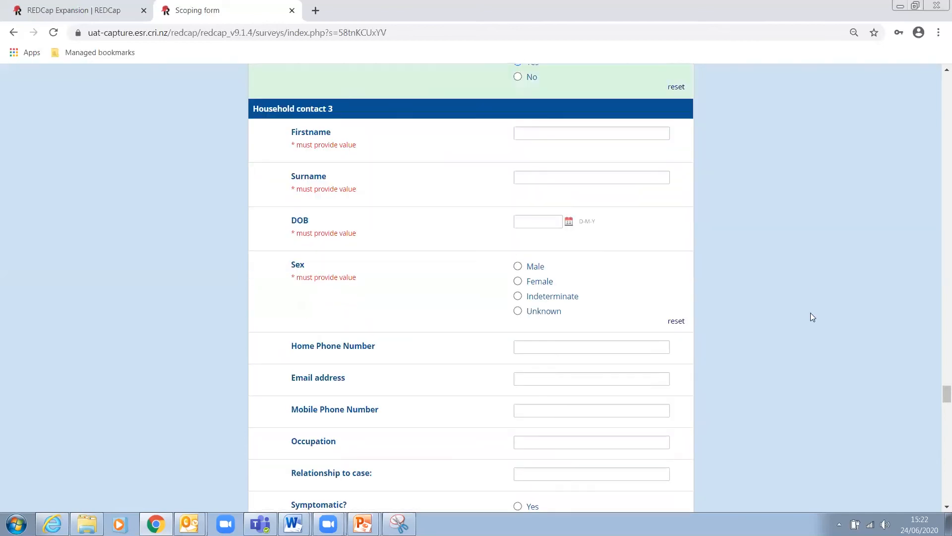
Reset the Add another Household contact answers under household contacts 2 and 1.
{"action": "scroll", "coordinate": [775, 385], "scroll_direction": "up", "scroll_amount": 5}
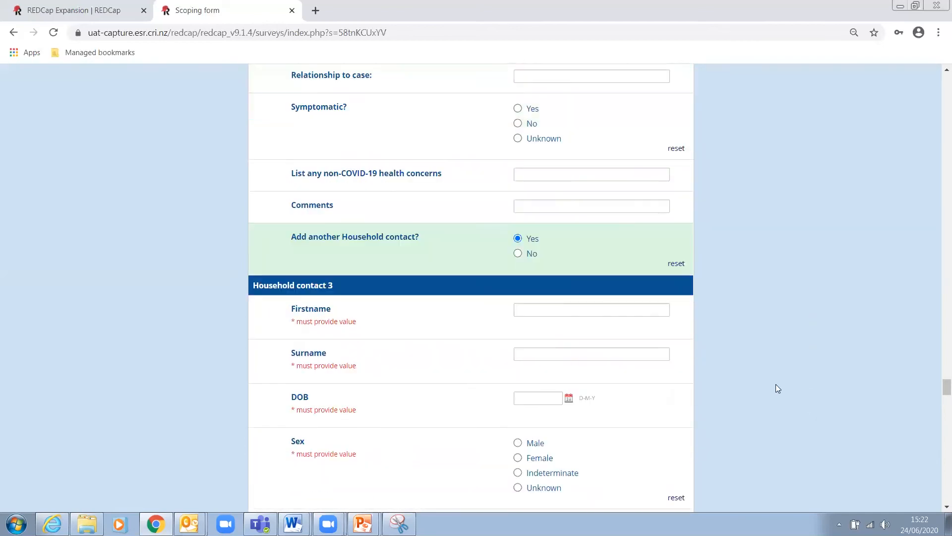
{"action": "left_click", "coordinate": [675, 335]}
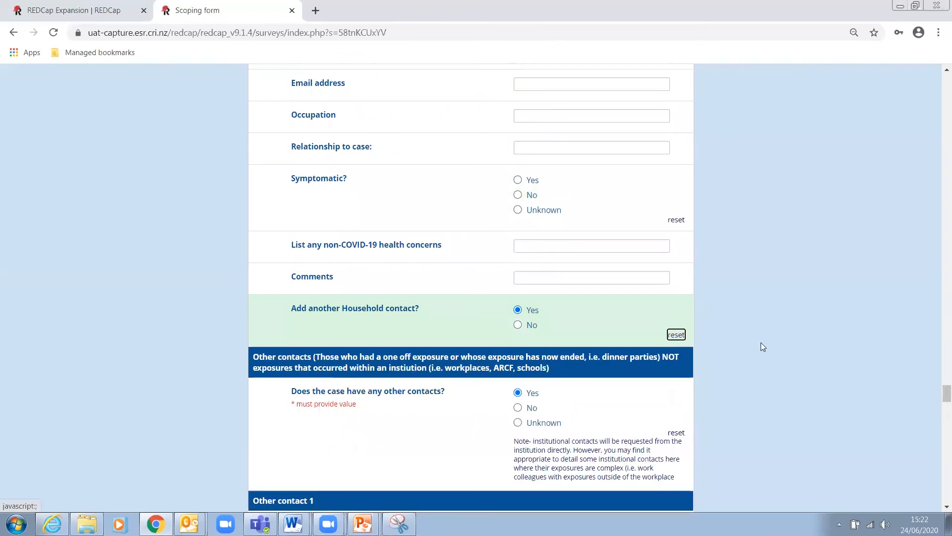
{"action": "scroll", "coordinate": [761, 342], "scroll_direction": "up", "scroll_amount": 8}
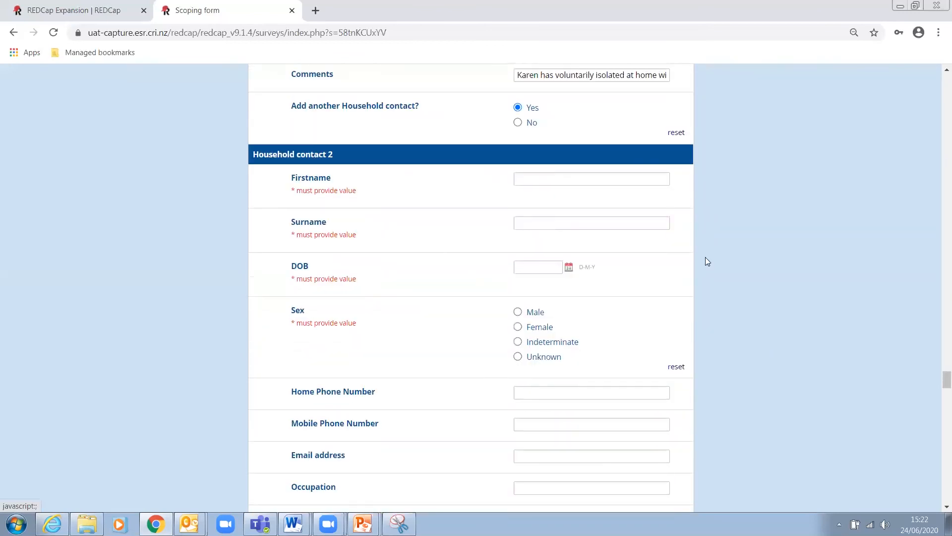
{"action": "left_click", "coordinate": [676, 133]}
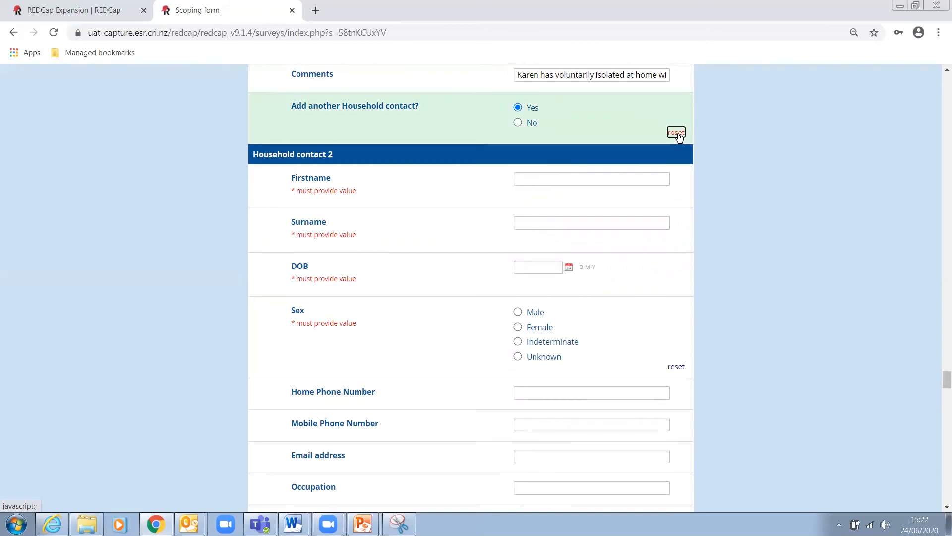
{"action": "scroll", "coordinate": [824, 208], "scroll_direction": "up", "scroll_amount": 1}
{"action": "scroll", "coordinate": [823, 207], "scroll_direction": "up", "scroll_amount": 9}
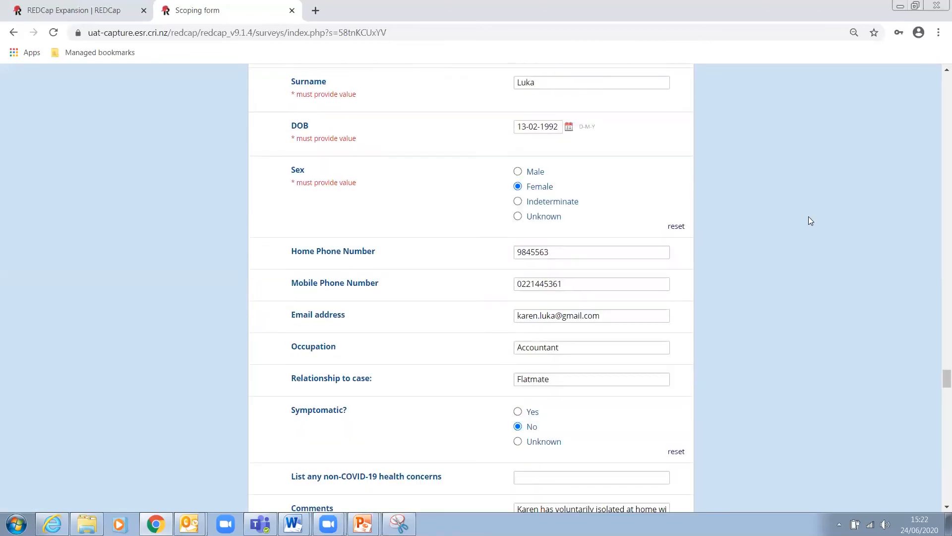
Answer No to adding another household contact after household contact 1.
{"action": "scroll", "coordinate": [783, 238], "scroll_direction": "down", "scroll_amount": 4}
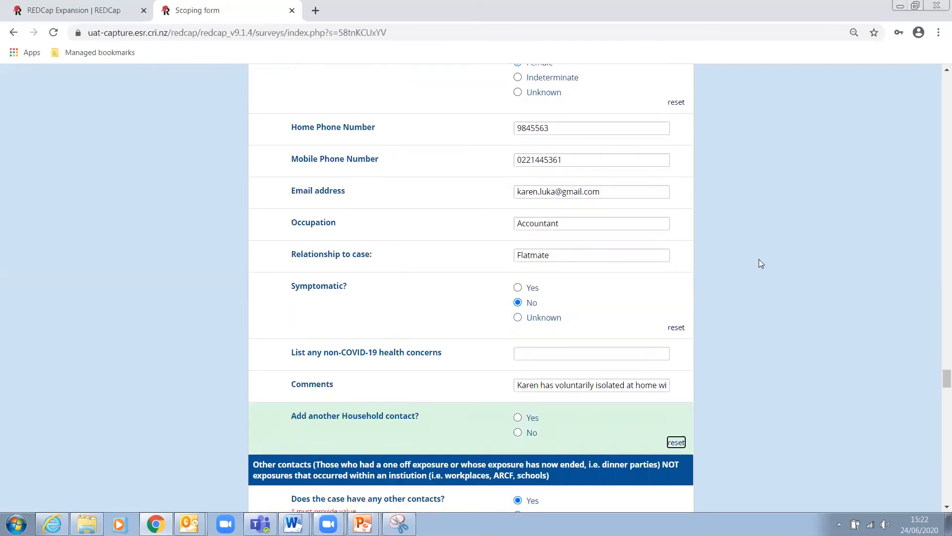
{"action": "left_click", "coordinate": [518, 432]}
{"action": "scroll", "coordinate": [822, 325], "scroll_direction": "down", "scroll_amount": 4}
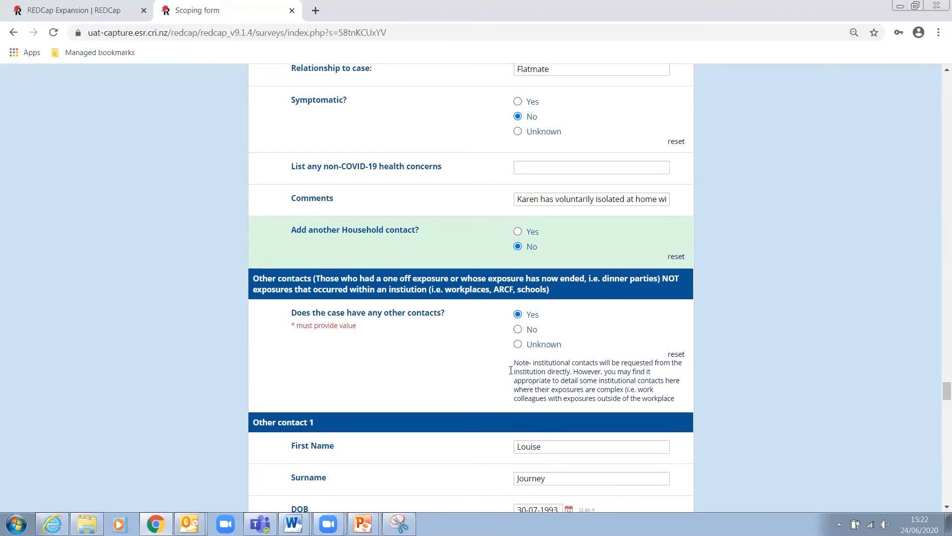
Review household contact 1's first name, the other contacts question and the personal and exposure details of other contact 1.
{"action": "scroll", "coordinate": [634, 259], "scroll_direction": "up", "scroll_amount": 8}
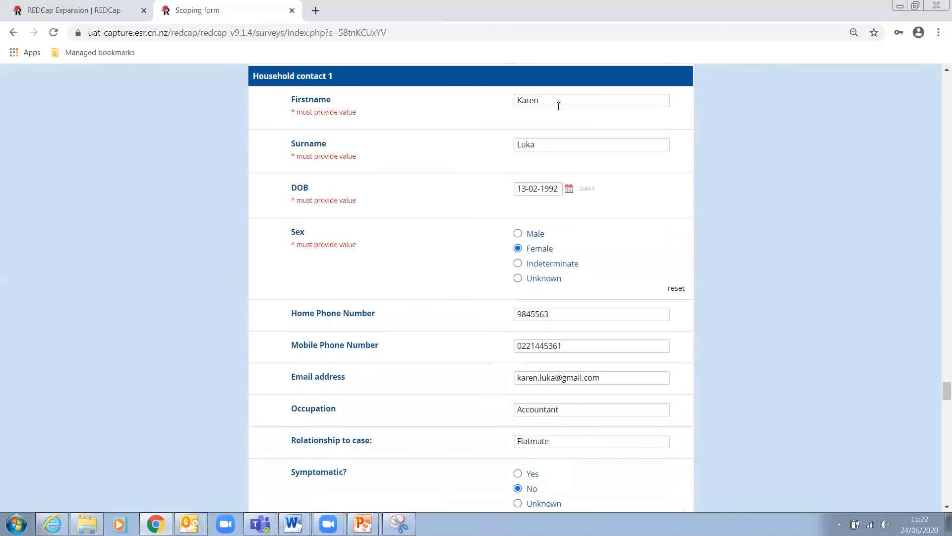
{"action": "left_click_drag", "start_coordinate": [557, 102], "coordinate": [495, 105]}
{"action": "scroll", "coordinate": [828, 395], "scroll_direction": "down", "scroll_amount": 7}
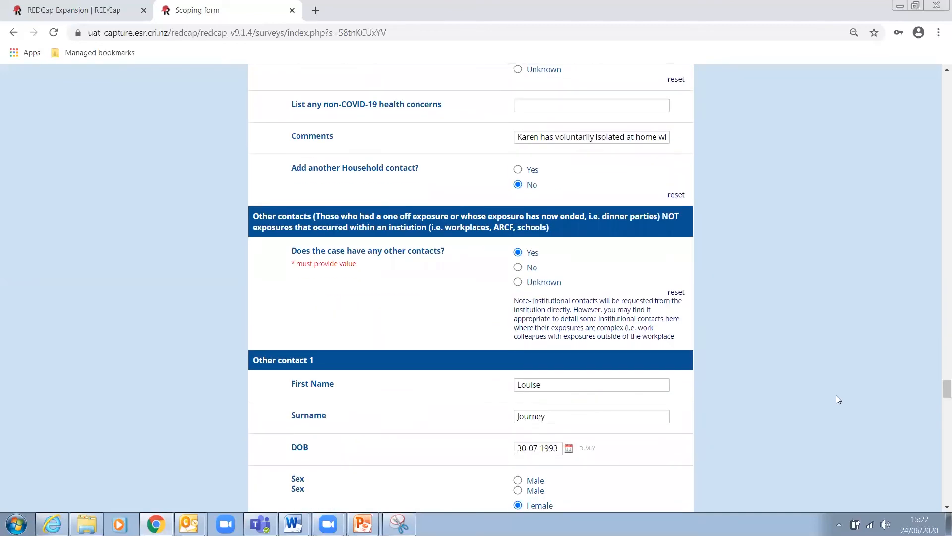
{"action": "scroll", "coordinate": [836, 395], "scroll_direction": "down", "scroll_amount": 5}
{"action": "scroll", "coordinate": [833, 372], "scroll_direction": "up", "scroll_amount": 3}
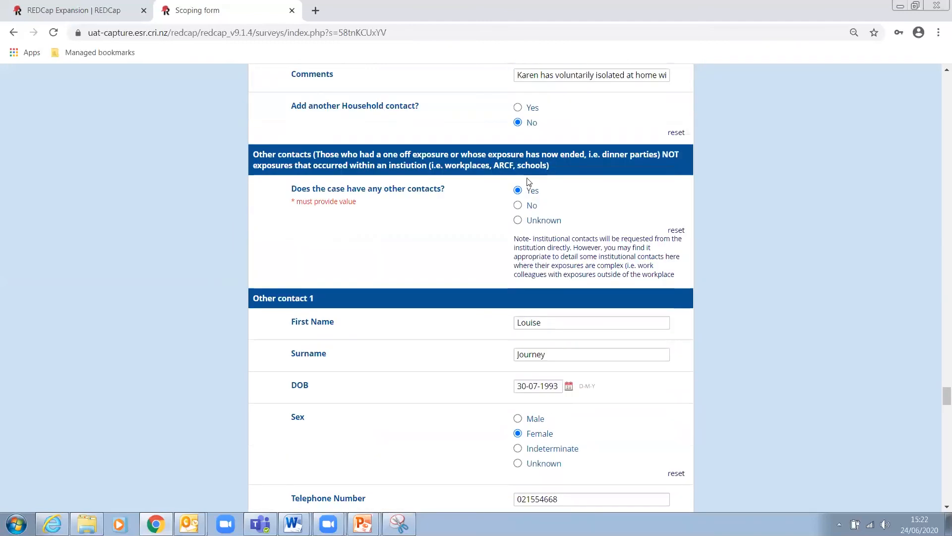
{"action": "scroll", "coordinate": [789, 401], "scroll_direction": "down", "scroll_amount": 3}
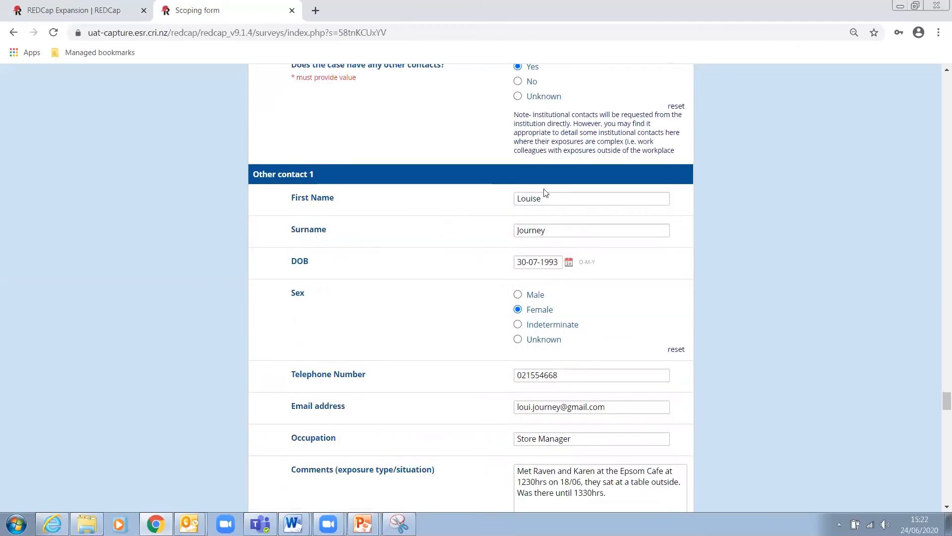
{"action": "scroll", "coordinate": [760, 409], "scroll_direction": "down", "scroll_amount": 1}
{"action": "scroll", "coordinate": [758, 406], "scroll_direction": "down", "scroll_amount": 1}
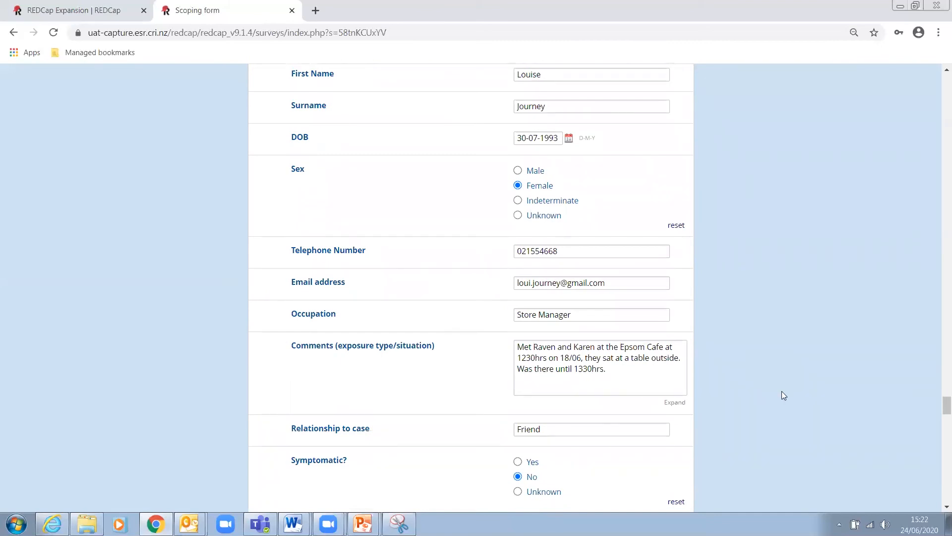
{"action": "scroll", "coordinate": [782, 391], "scroll_direction": "down", "scroll_amount": 4}
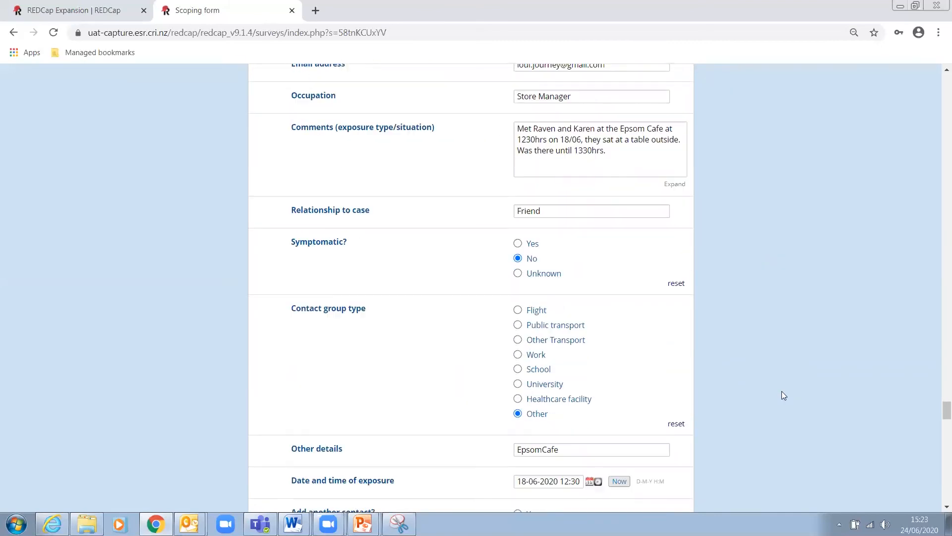
Examine the contact group type options for other contact 1 and open its Other details field for editing.
{"action": "left_click_drag", "start_coordinate": [291, 278], "coordinate": [373, 280]}
{"action": "scroll", "coordinate": [764, 337], "scroll_direction": "down", "scroll_amount": 1}
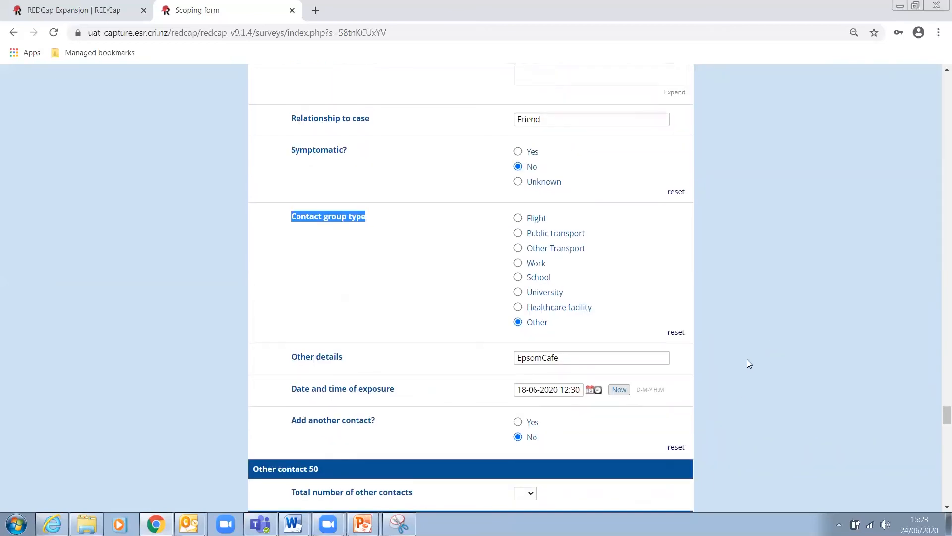
{"action": "left_click", "coordinate": [588, 359]}
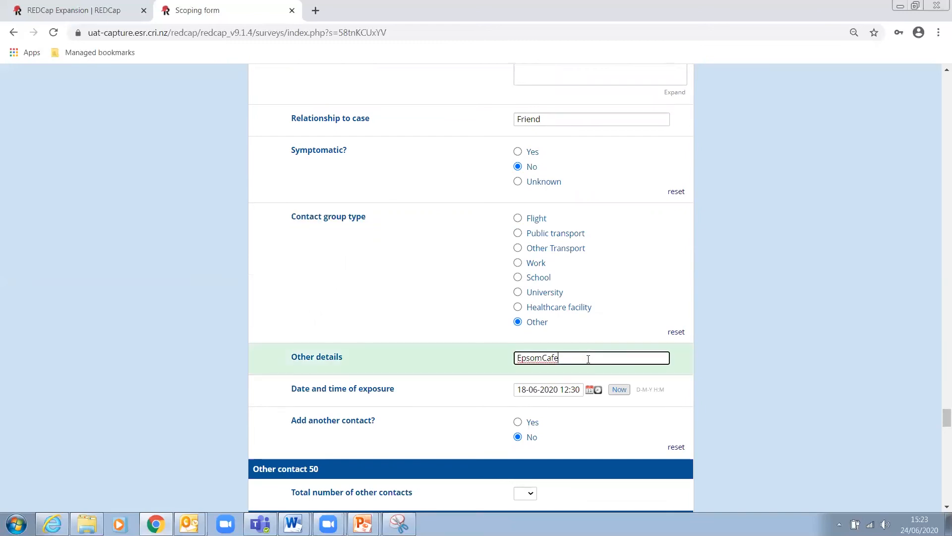
Review the Other details entry and the exposure date fields of other contact 1.
{"action": "left_click", "coordinate": [821, 355]}
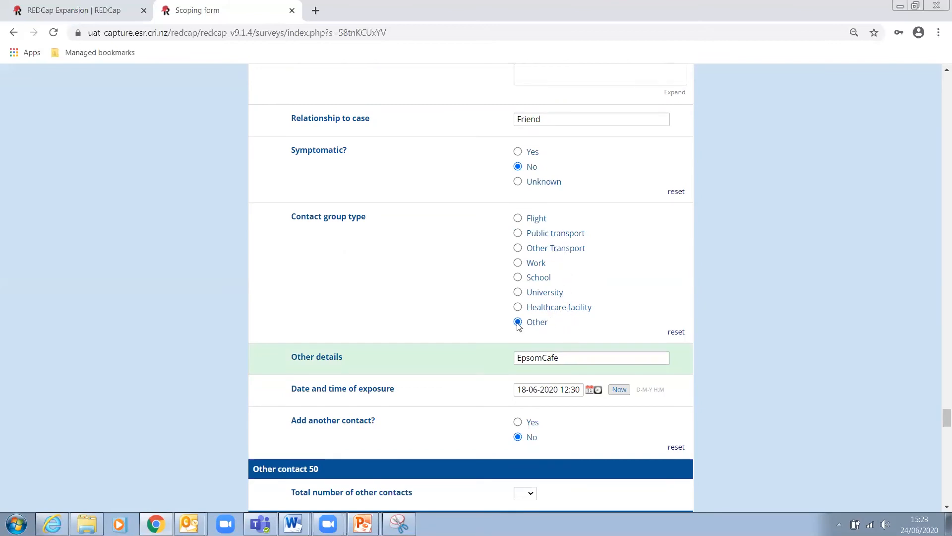
{"action": "left_click", "coordinate": [573, 358]}
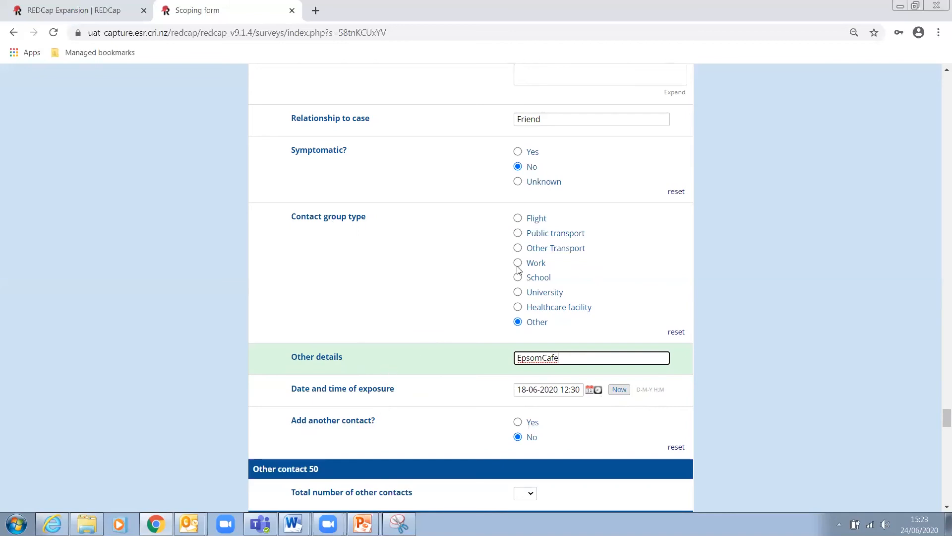
{"action": "scroll", "coordinate": [747, 364], "scroll_direction": "down", "scroll_amount": 3}
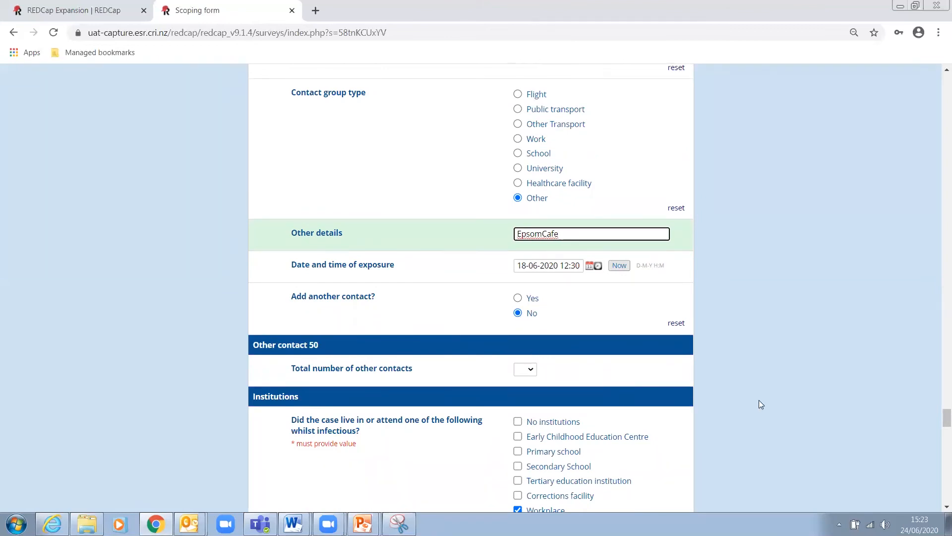
Review the Institutions question and the Workplace fields down to the contact group naming instructions.
{"action": "scroll", "coordinate": [759, 399], "scroll_direction": "down", "scroll_amount": 3}
{"action": "scroll", "coordinate": [753, 401], "scroll_direction": "down", "scroll_amount": 2}
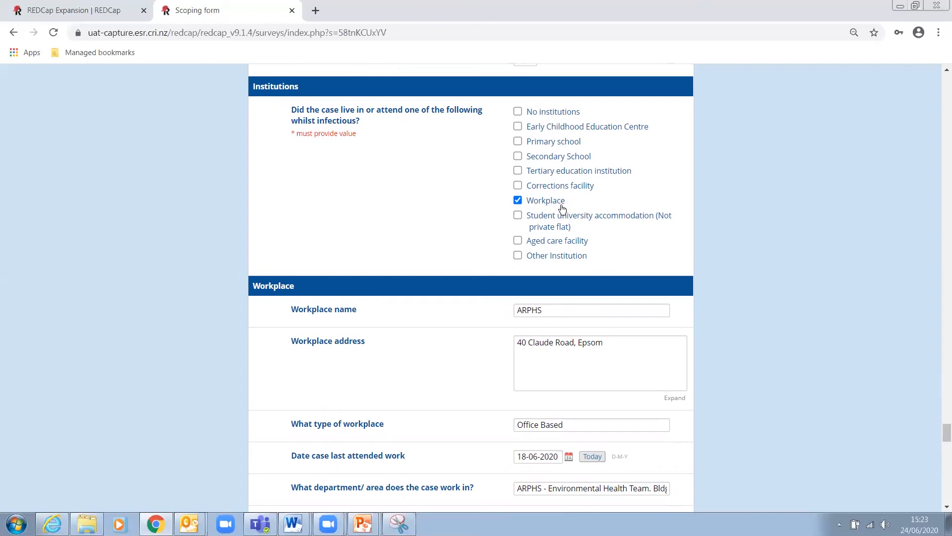
{"action": "scroll", "coordinate": [861, 341], "scroll_direction": "down", "scroll_amount": 3}
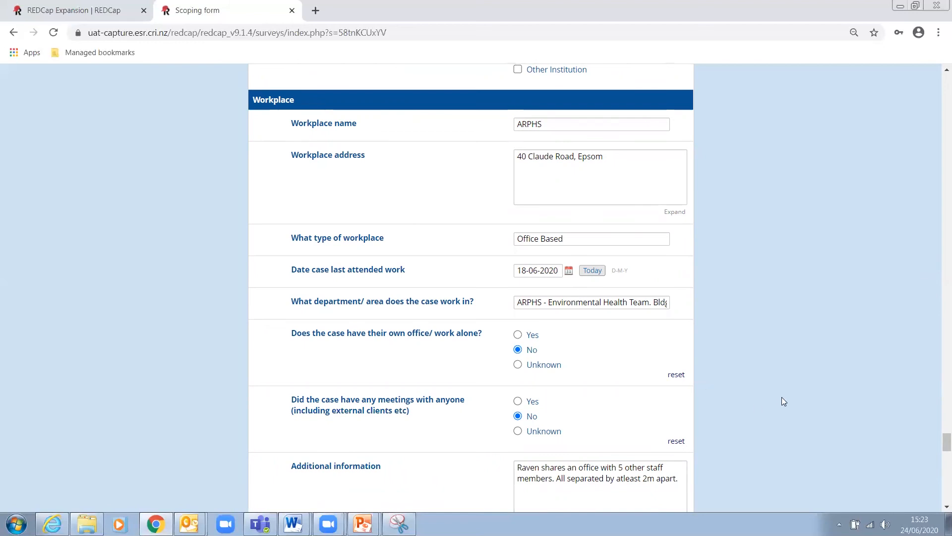
{"action": "scroll", "coordinate": [783, 401], "scroll_direction": "down", "scroll_amount": 1}
{"action": "scroll", "coordinate": [782, 400], "scroll_direction": "down", "scroll_amount": 1}
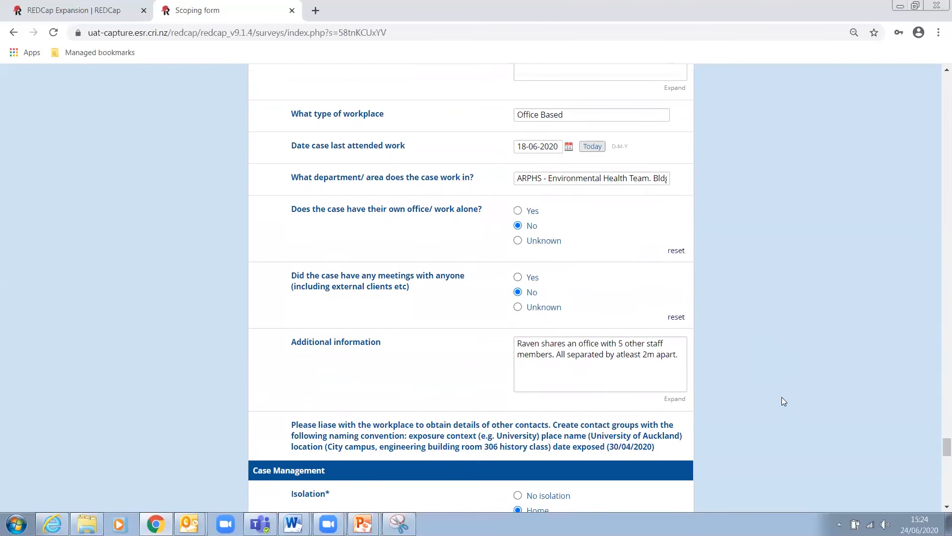
Temporarily tick Tertiary education institution to examine its follow-up questions, restoring the institutions selection to Workplace only.
{"action": "scroll", "coordinate": [783, 401], "scroll_direction": "up", "scroll_amount": 6}
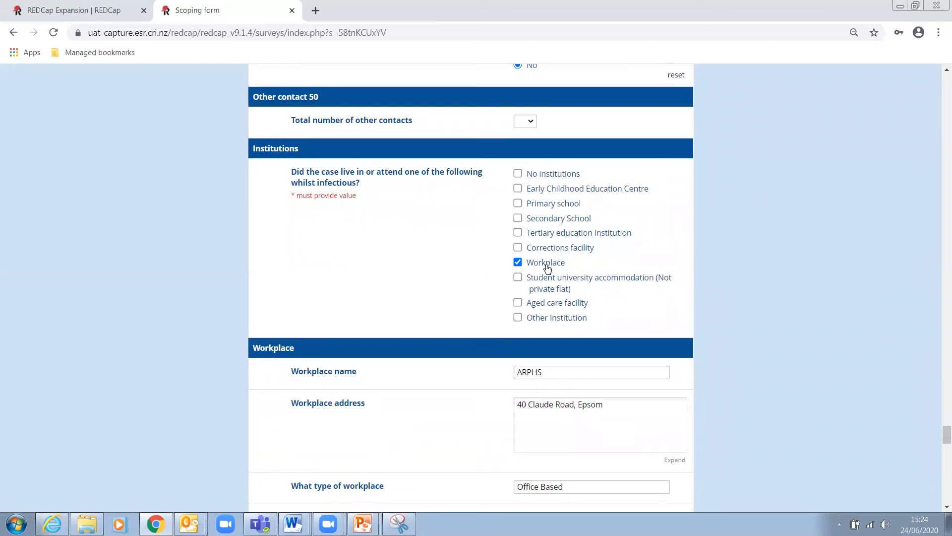
{"action": "left_click", "coordinate": [520, 231]}
{"action": "left_click", "coordinate": [519, 232]}
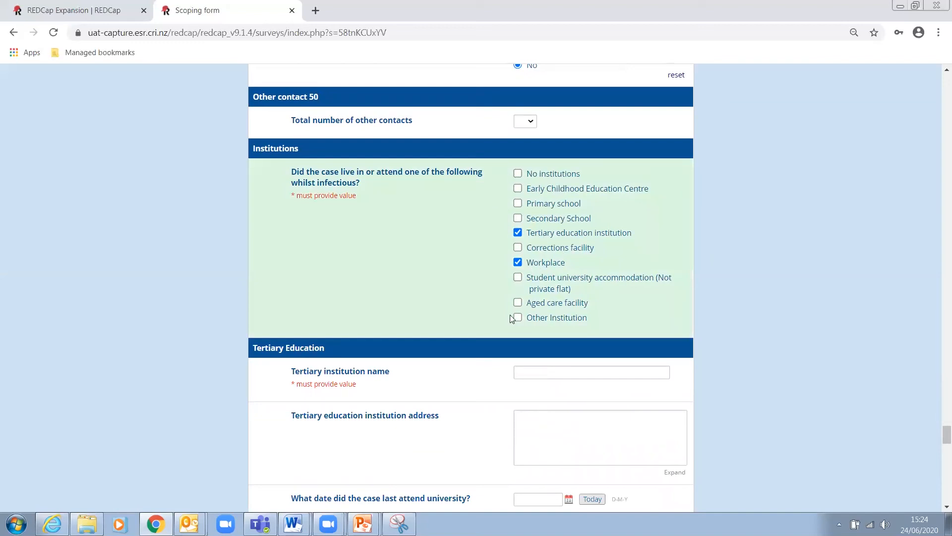
{"action": "scroll", "coordinate": [350, 360], "scroll_direction": "down", "scroll_amount": 3}
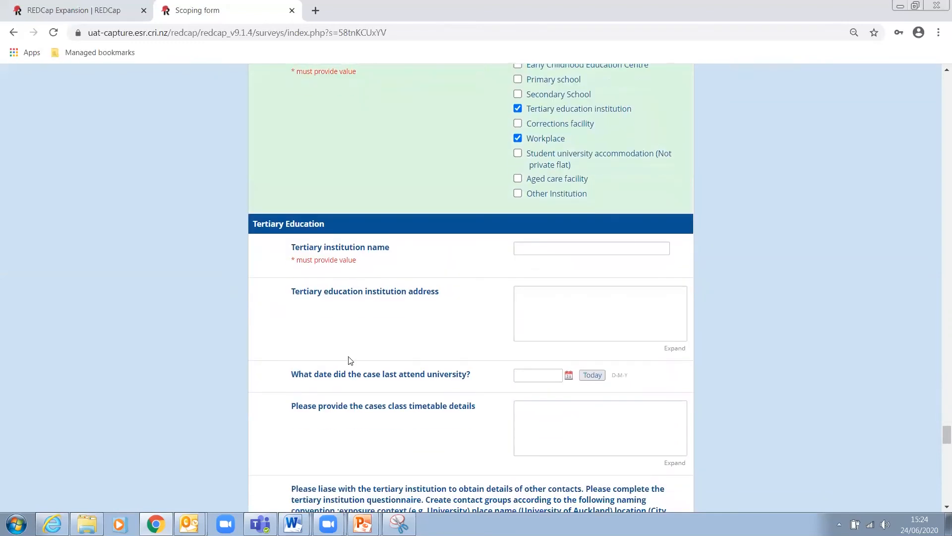
{"action": "scroll", "coordinate": [805, 355], "scroll_direction": "down", "scroll_amount": 5}
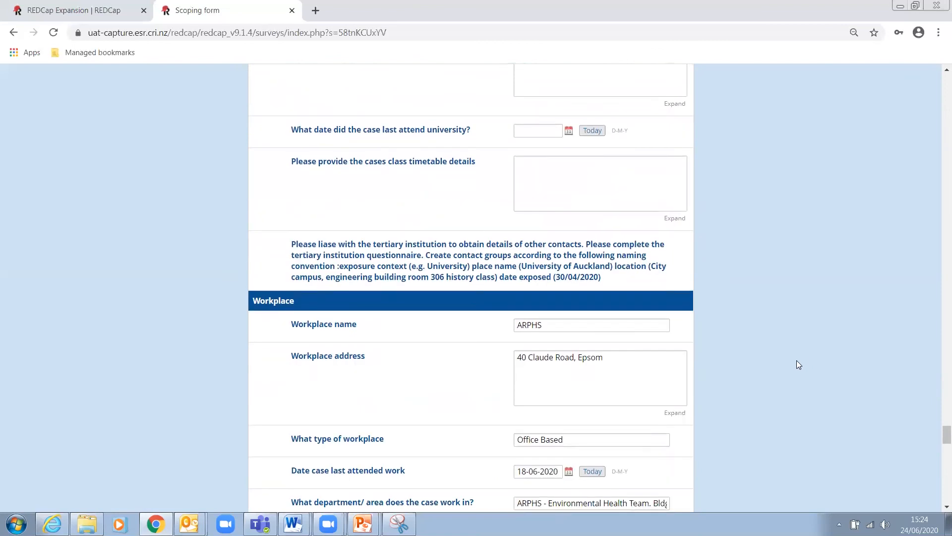
{"action": "scroll", "coordinate": [799, 365], "scroll_direction": "up", "scroll_amount": 6}
{"action": "left_click", "coordinate": [518, 170]}
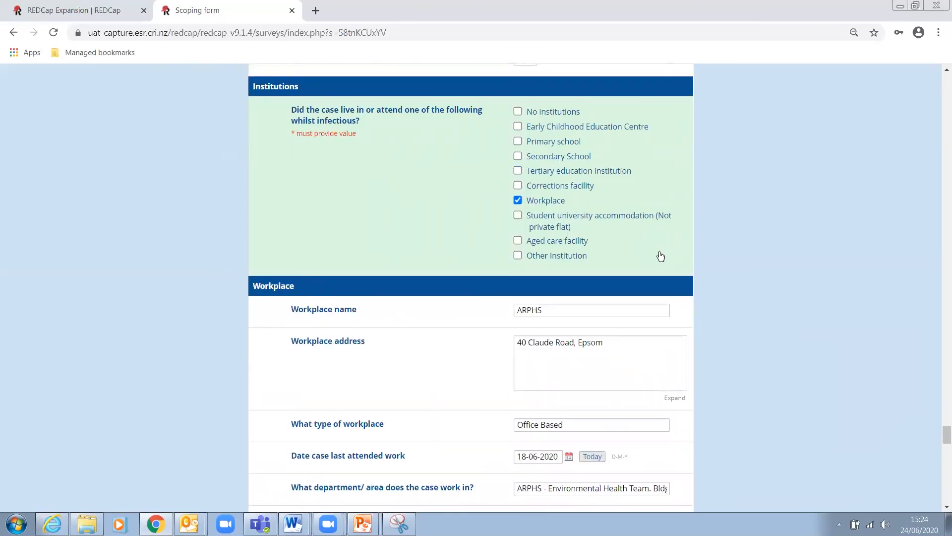
Compare the institution options with the workplace address, attendance, office and meeting questions in the Workplace section.
{"action": "scroll", "coordinate": [783, 326], "scroll_direction": "down", "scroll_amount": 4}
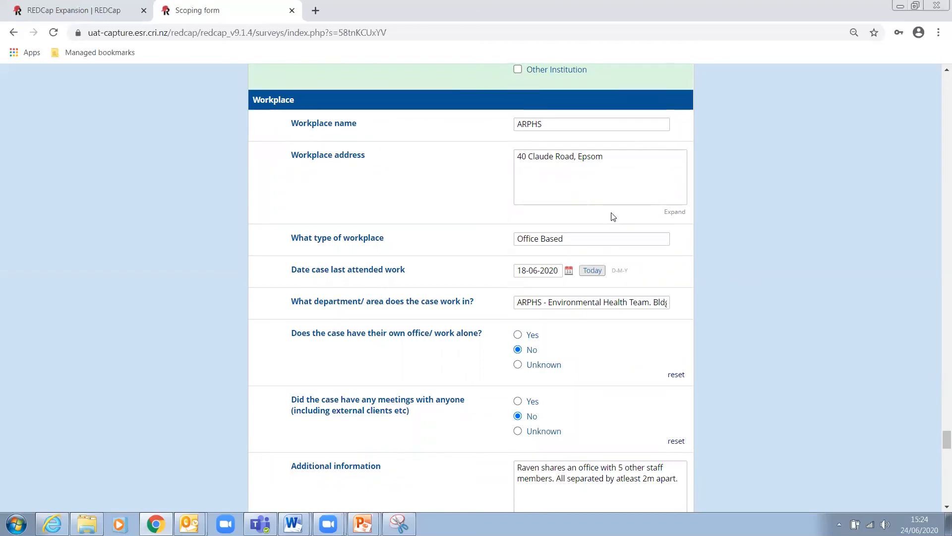
{"action": "scroll", "coordinate": [613, 217], "scroll_direction": "down", "scroll_amount": 3}
{"action": "scroll", "coordinate": [614, 217], "scroll_direction": "up", "scroll_amount": 2}
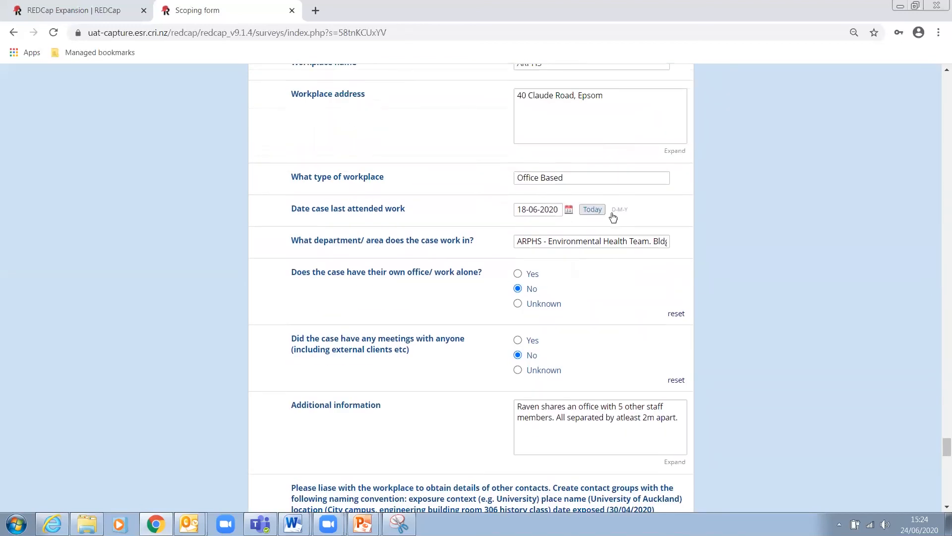
{"action": "scroll", "coordinate": [614, 217], "scroll_direction": "up", "scroll_amount": 5}
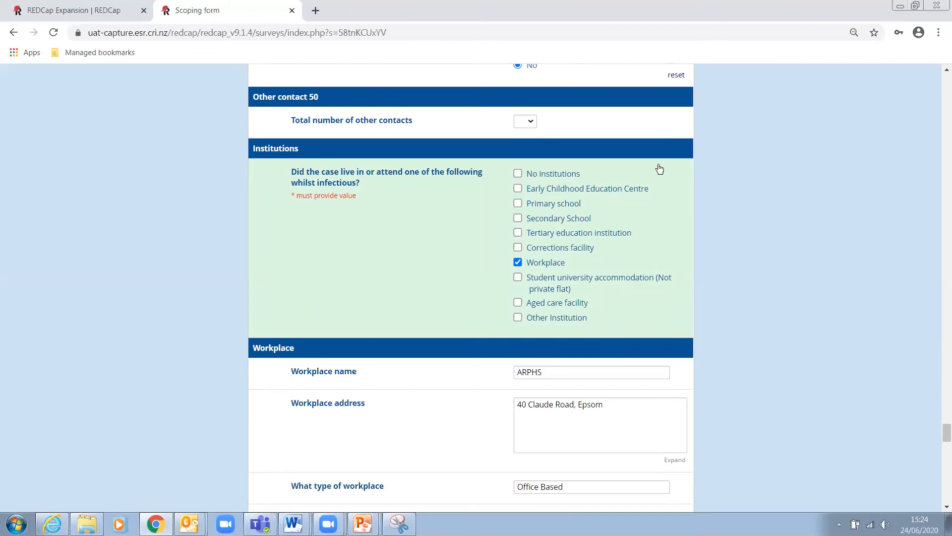
{"action": "scroll", "coordinate": [737, 317], "scroll_direction": "down", "scroll_amount": 5}
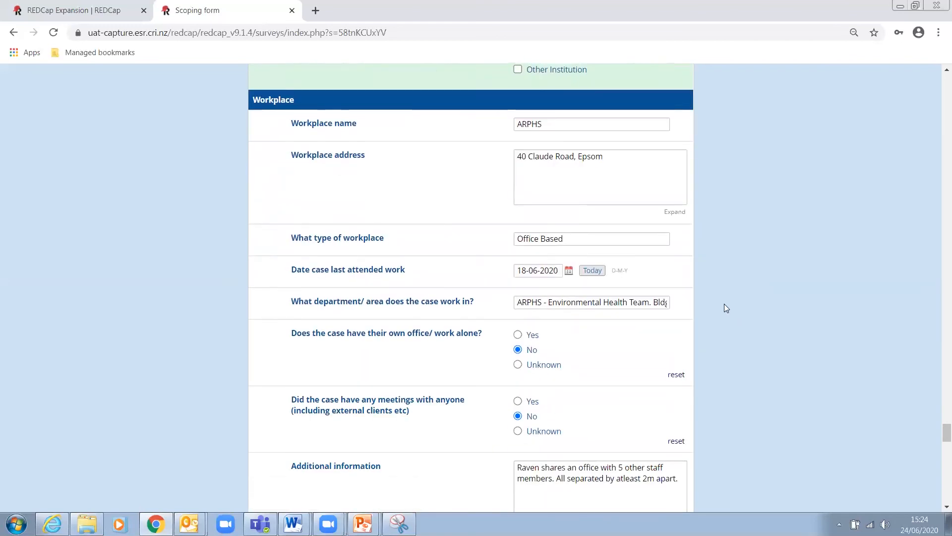
Review the Case Management isolation options, isolation start date and health, isolation and medical service advice questions.
{"action": "scroll", "coordinate": [724, 304], "scroll_direction": "down", "scroll_amount": 4}
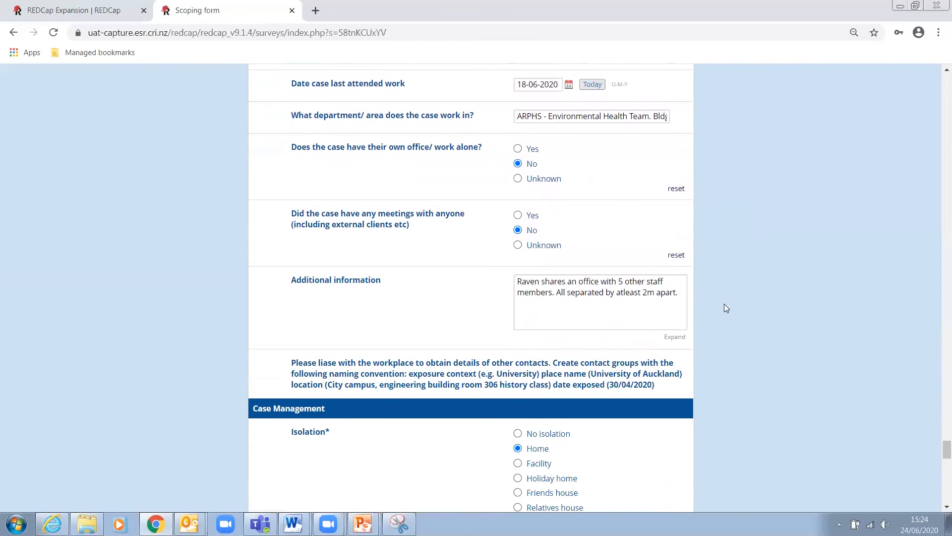
{"action": "scroll", "coordinate": [724, 304], "scroll_direction": "down", "scroll_amount": 5}
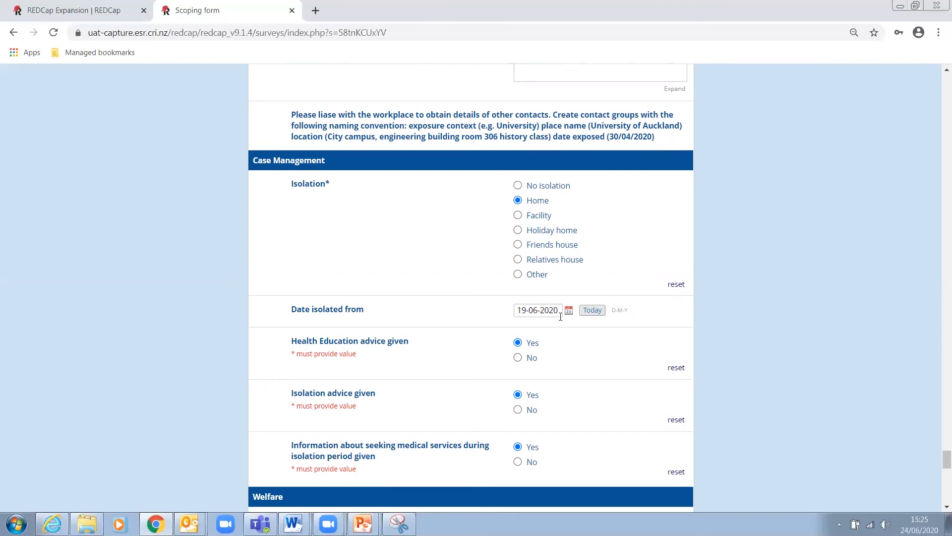
{"action": "scroll", "coordinate": [718, 361], "scroll_direction": "down", "scroll_amount": 3}
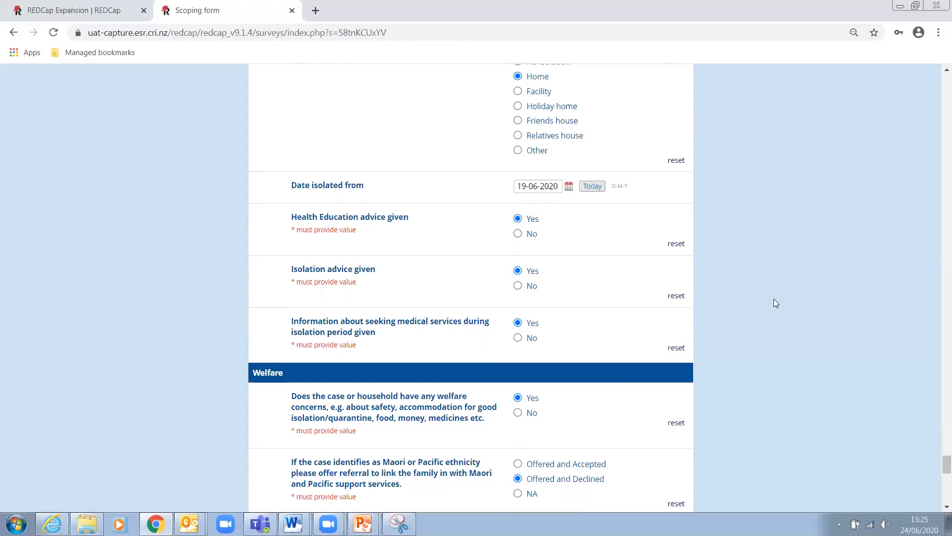
Examine the Welfare questions on household concerns, Maori and Pacific support referral and overcrowding.
{"action": "scroll", "coordinate": [773, 302], "scroll_direction": "down", "scroll_amount": 4}
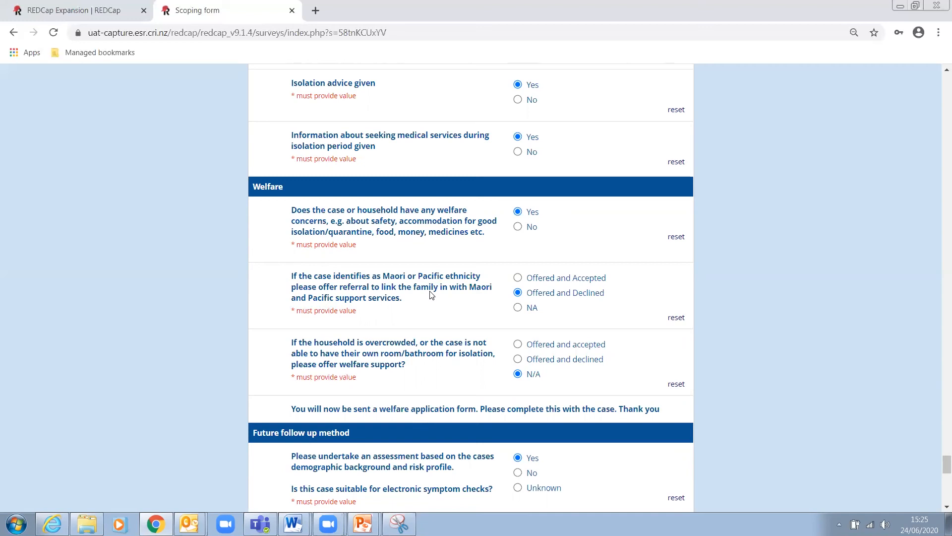
{"action": "left_click_drag", "start_coordinate": [406, 301], "coordinate": [343, 301]}
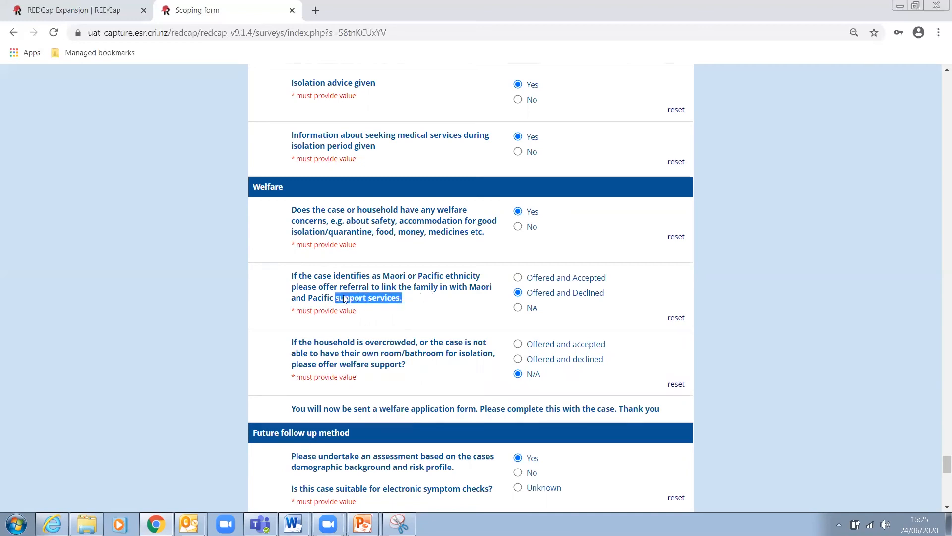
{"action": "left_click", "coordinate": [411, 316]}
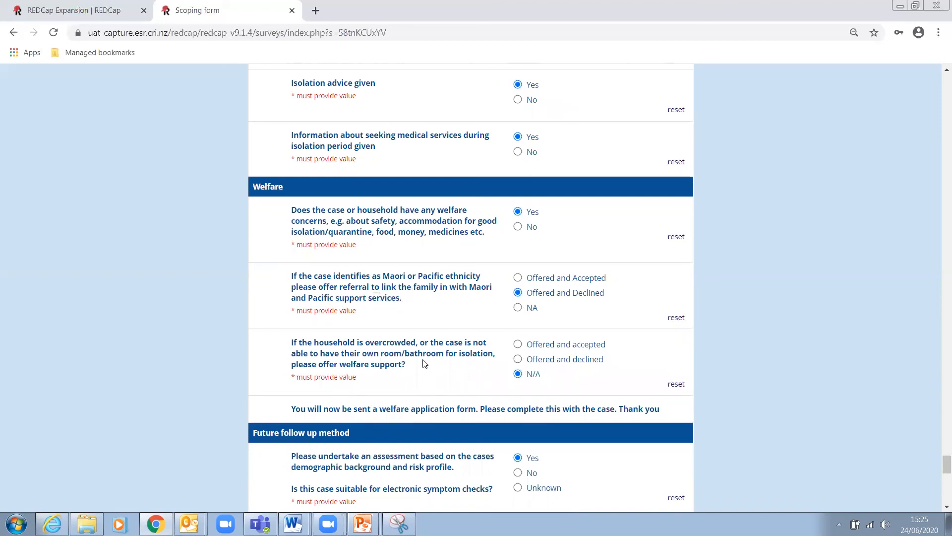
{"action": "scroll", "coordinate": [411, 367], "scroll_direction": "down", "scroll_amount": 3}
{"action": "left_click_drag", "start_coordinate": [410, 367], "coordinate": [401, 366]}
{"action": "left_click", "coordinate": [855, 333]}
{"action": "scroll", "coordinate": [413, 377], "scroll_direction": "down", "scroll_amount": 1}
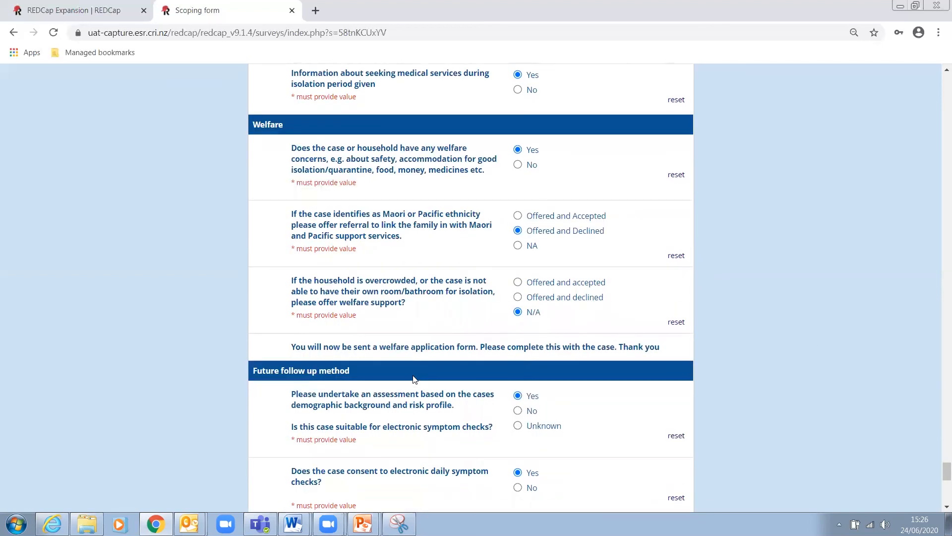
Review the electronic symptom check suitability and consent questions and highlight the follow-up email address.
{"action": "scroll", "coordinate": [413, 378], "scroll_direction": "down", "scroll_amount": 3}
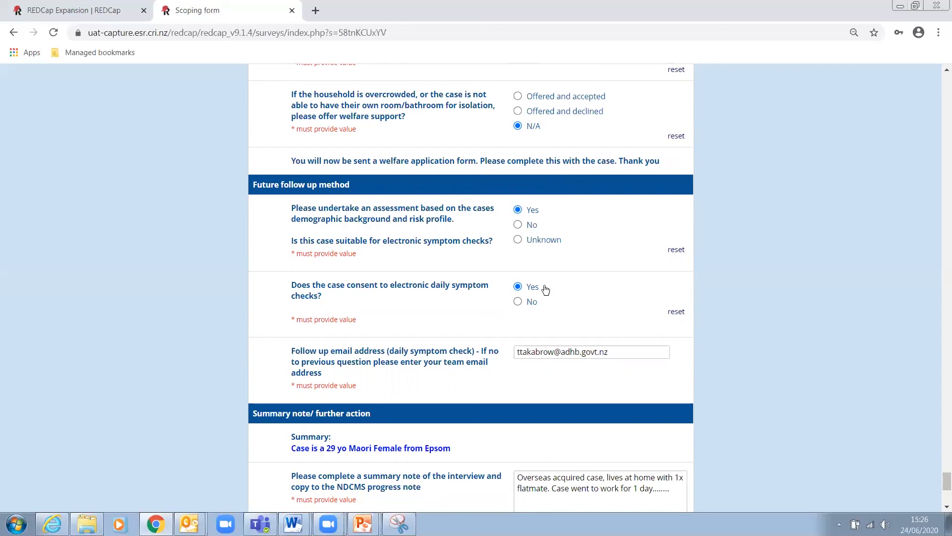
{"action": "scroll", "coordinate": [874, 321], "scroll_direction": "down", "scroll_amount": 1}
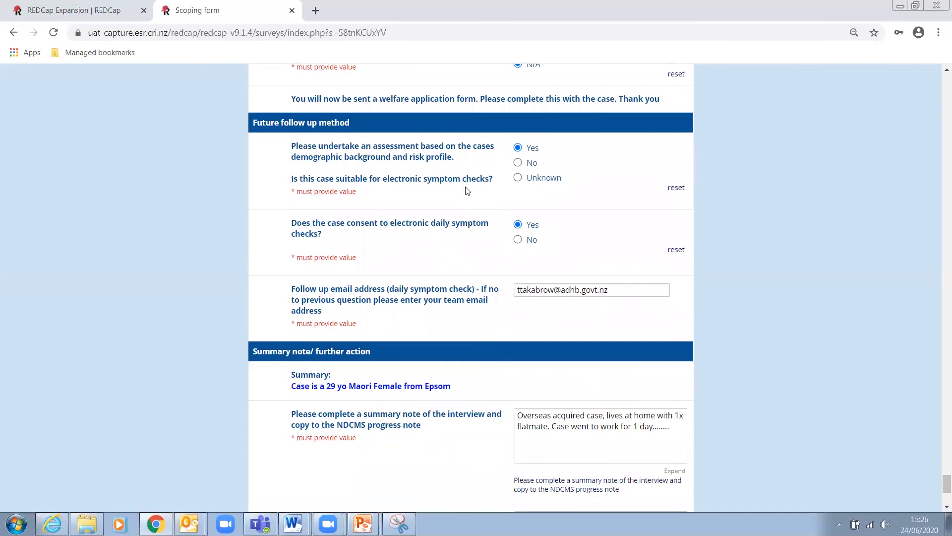
{"action": "left_click_drag", "start_coordinate": [615, 291], "coordinate": [511, 283]}
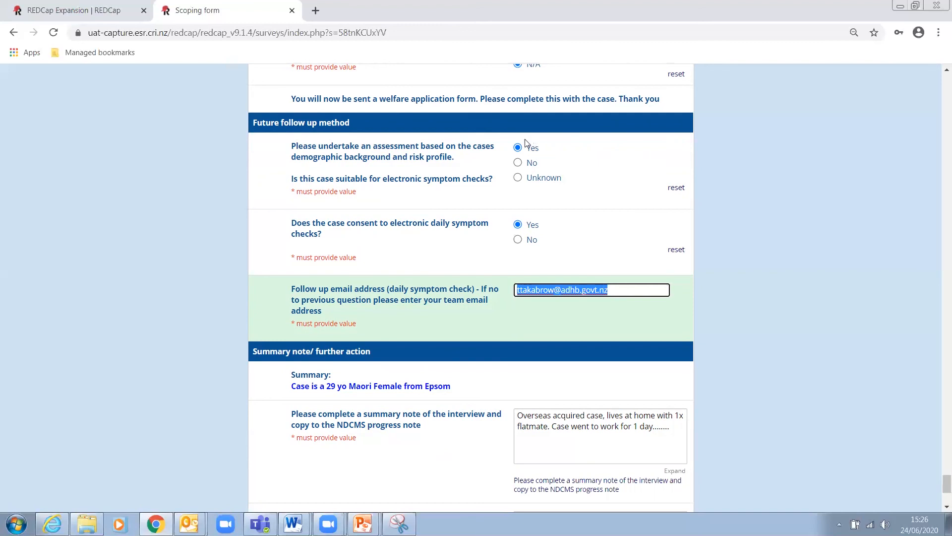
Switch electronic symptom check suitability to No to examine the follow-up email field, restoring Yes for suitability and consent.
{"action": "left_click", "coordinate": [518, 164]}
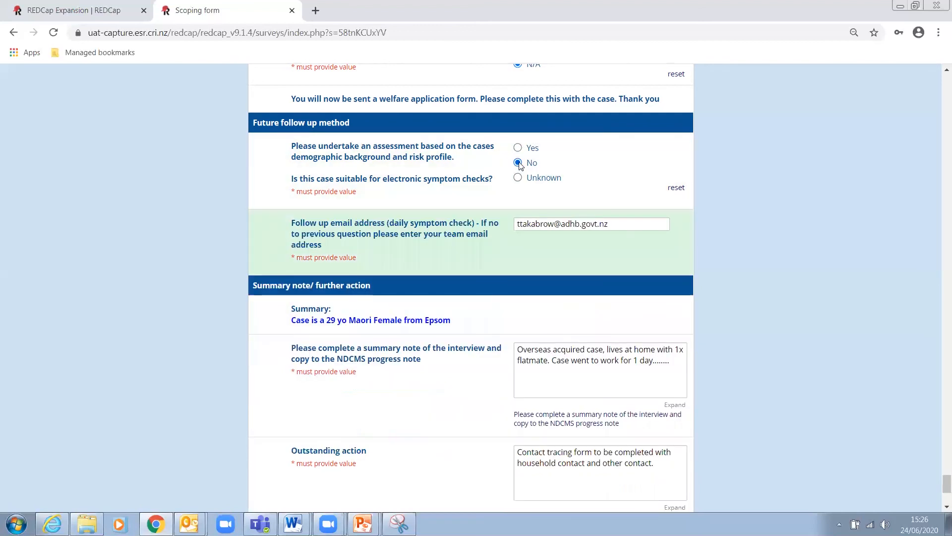
{"action": "triple_click", "coordinate": [615, 222]}
{"action": "mouse_move", "coordinate": [598, 222]}
{"action": "left_mouse_down"}
{"action": "mouse_move", "coordinate": [583, 223]}
{"action": "mouse_move", "coordinate": [613, 225]}
{"action": "left_mouse_up"}
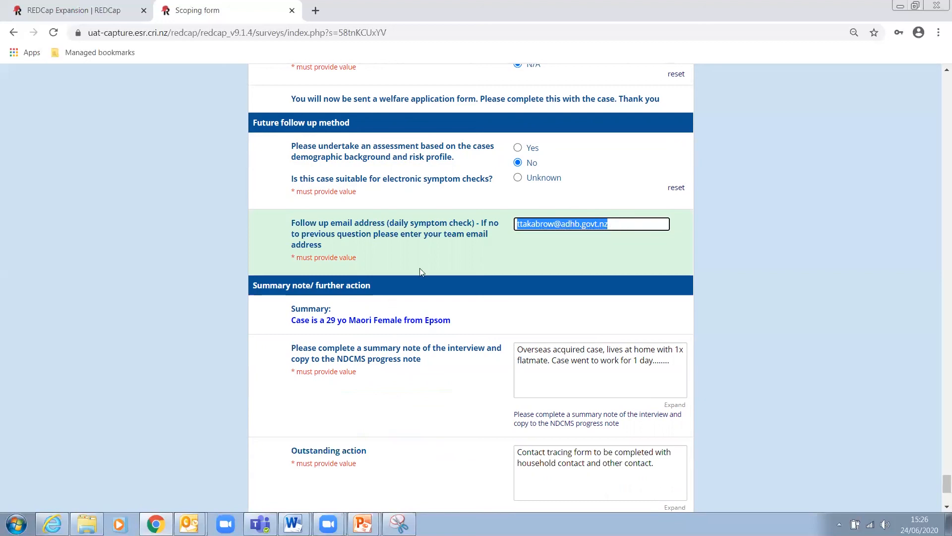
{"action": "left_click", "coordinate": [521, 148]}
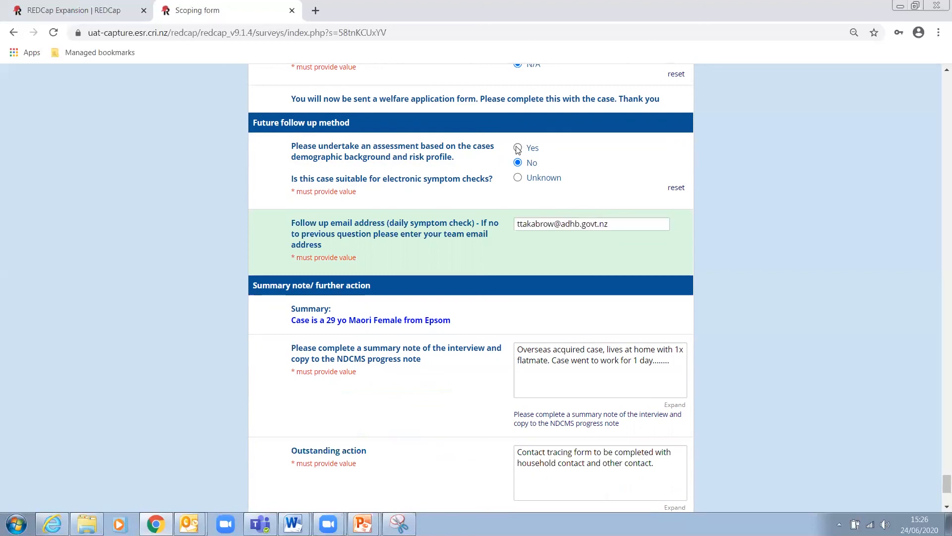
{"action": "left_click", "coordinate": [518, 225]}
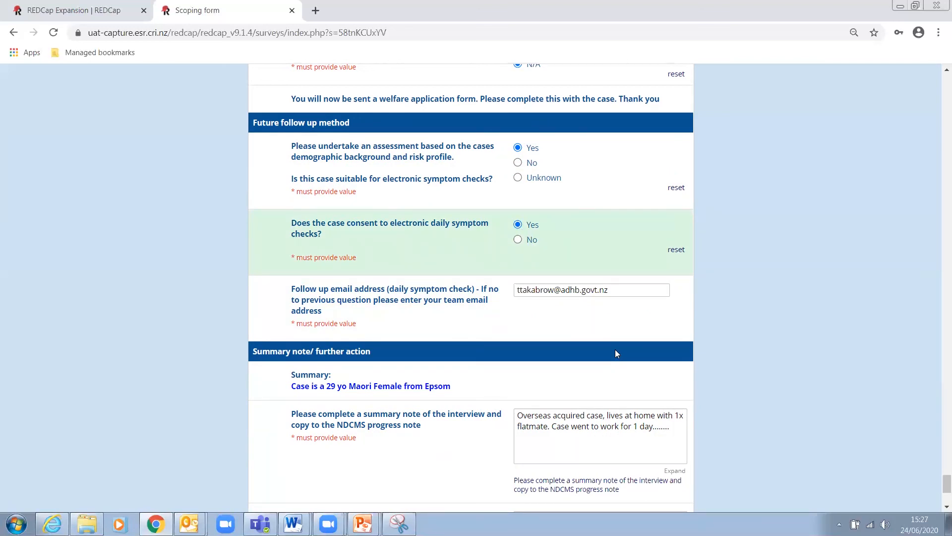
Check the follow-up email address field and its instruction to enter the team email when consent is declined.
{"action": "left_click", "coordinate": [610, 292]}
{"action": "scroll", "coordinate": [823, 333], "scroll_direction": "down", "scroll_amount": 5}
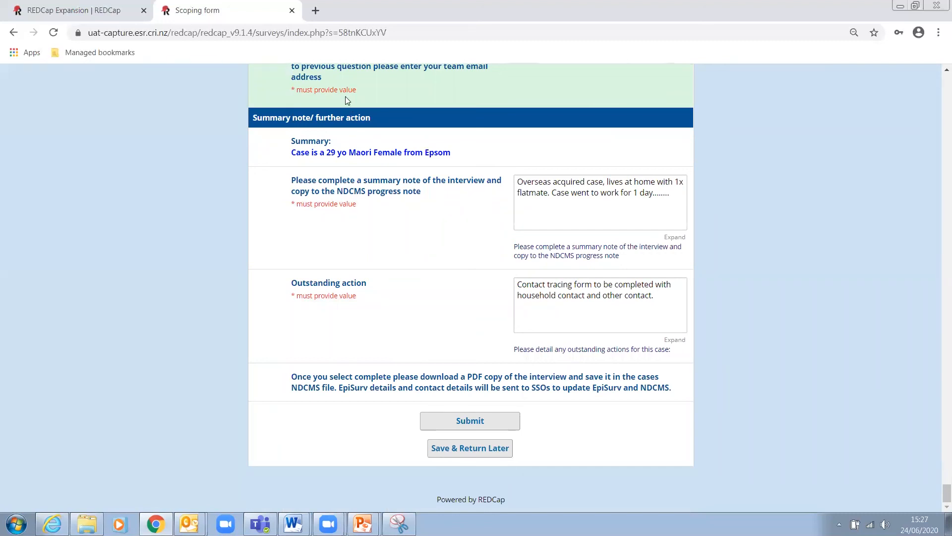
{"action": "scroll", "coordinate": [456, 271], "scroll_direction": "up", "scroll_amount": 4}
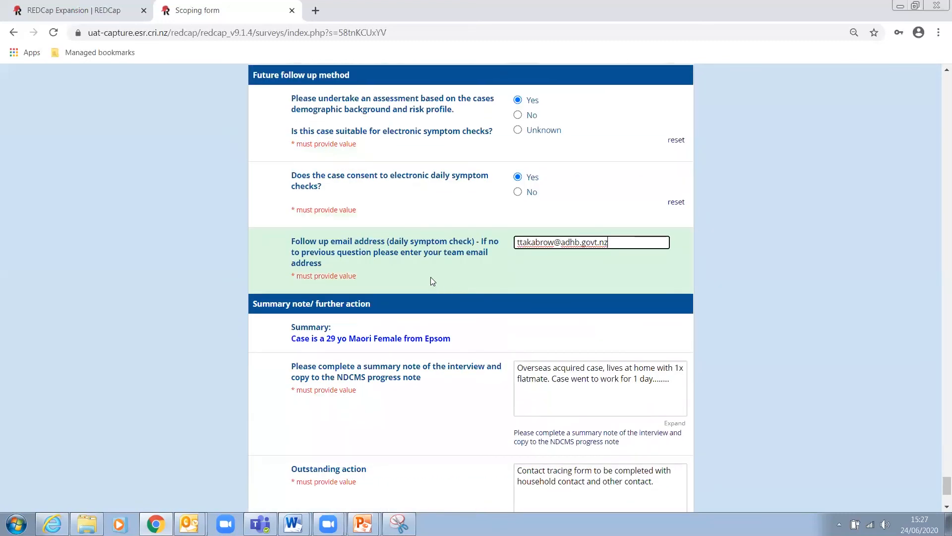
{"action": "left_click", "coordinate": [350, 273]}
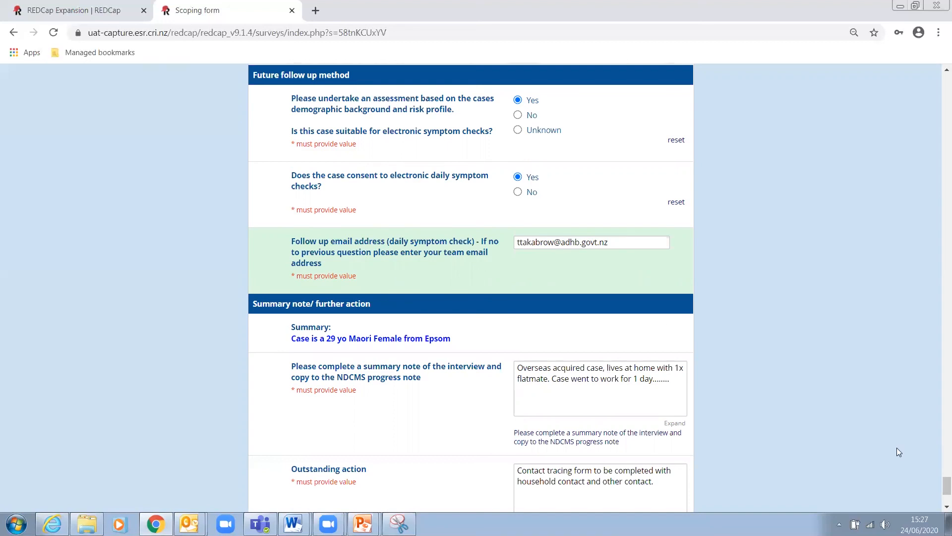
Review the interview summary note, the outstanding action text and the closing submission instructions.
{"action": "scroll", "coordinate": [898, 449], "scroll_direction": "down", "scroll_amount": 3}
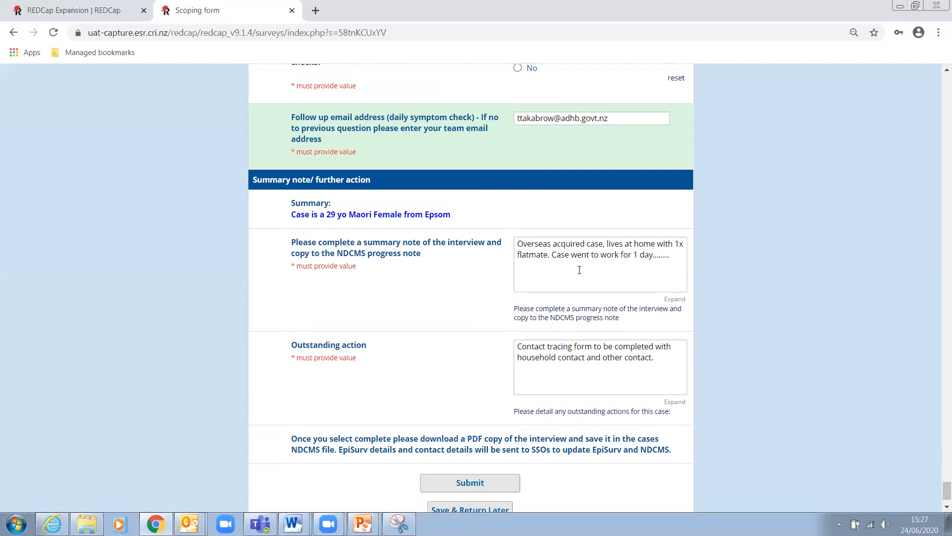
{"action": "left_click", "coordinate": [581, 254]}
{"action": "left_click_drag", "start_coordinate": [673, 255], "coordinate": [511, 242]}
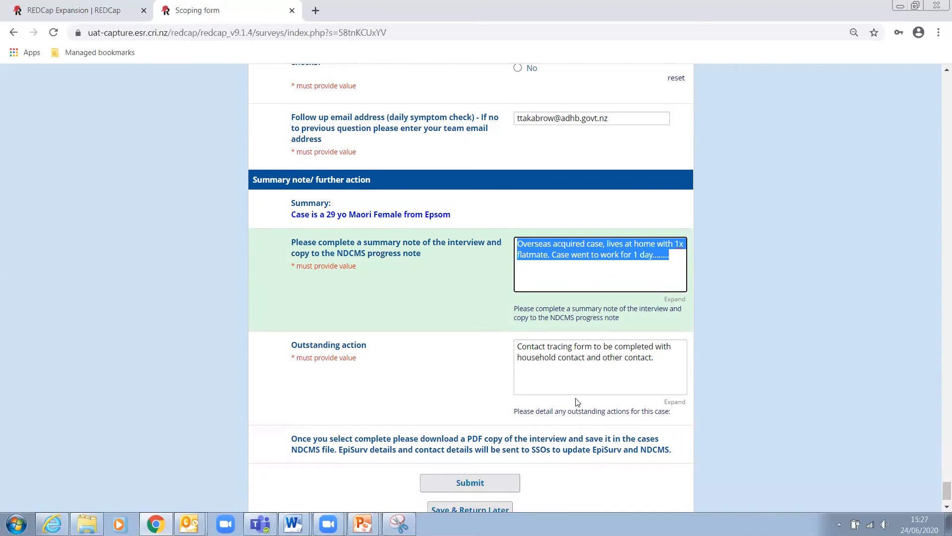
{"action": "left_click", "coordinate": [596, 357]}
{"action": "left_click_drag", "start_coordinate": [662, 363], "coordinate": [516, 345]}
{"action": "left_click", "coordinate": [889, 356]}
{"action": "scroll", "coordinate": [837, 355], "scroll_direction": "down", "scroll_amount": 2}
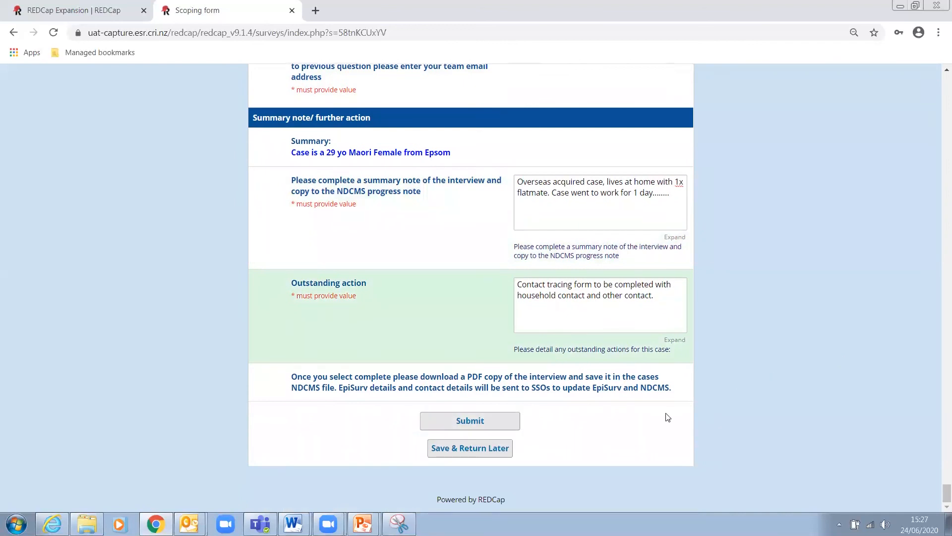
Submit the completed scoping form and highlight the return code on the confirmation page.
{"action": "left_click", "coordinate": [458, 424]}
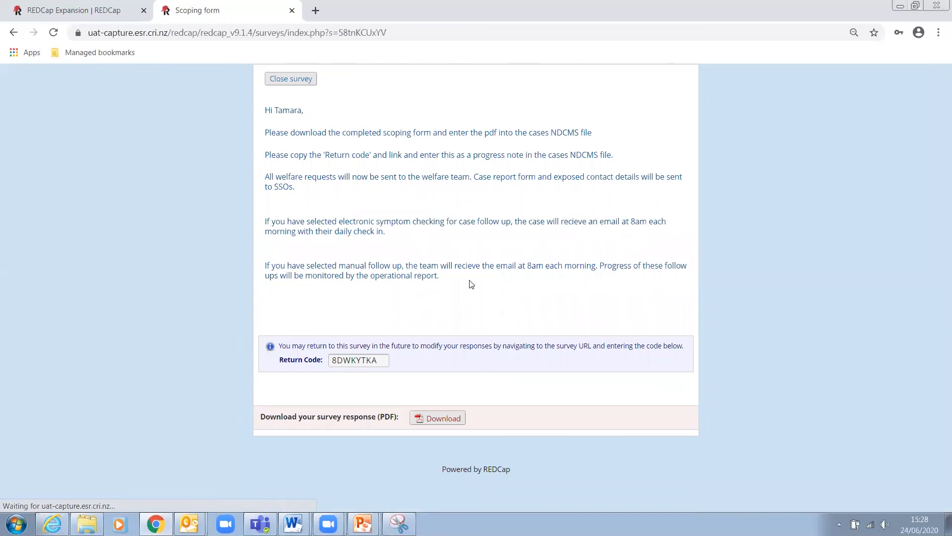
{"action": "left_click_drag", "start_coordinate": [384, 361], "coordinate": [327, 365]}
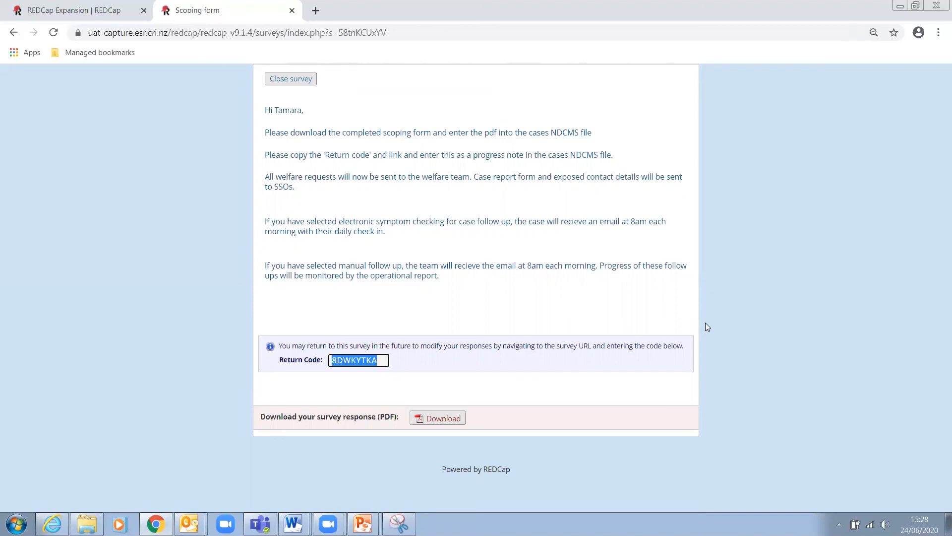
Download the survey response as a PDF and open the downloaded file.
{"action": "left_click", "coordinate": [453, 418]}
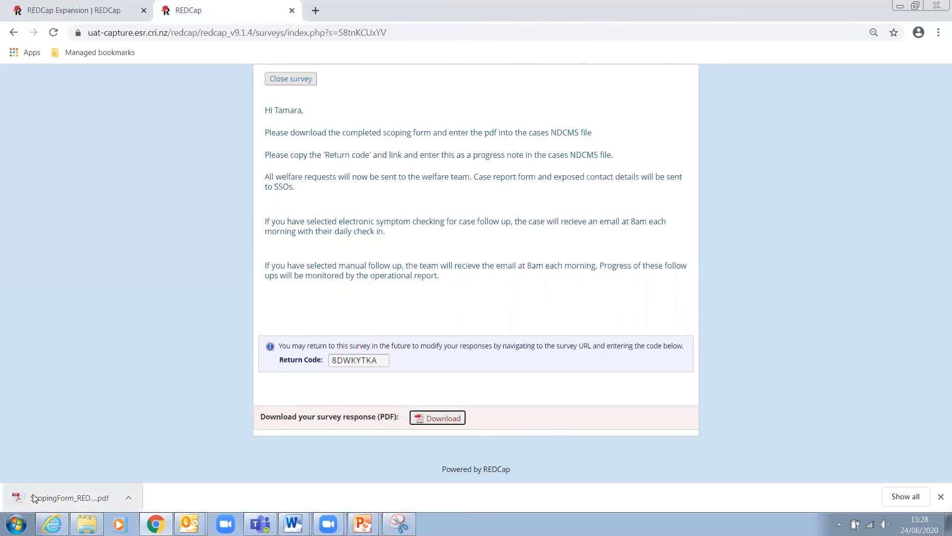
{"action": "left_click", "coordinate": [69, 497]}
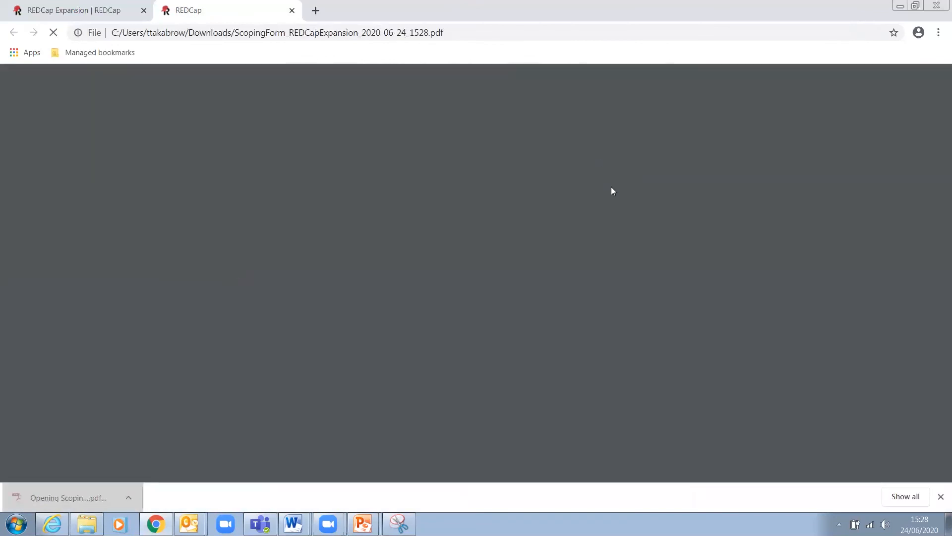
Look through the case details in the PDF and check its save dialog, dismissing it without saving.
{"action": "scroll", "coordinate": [568, 323], "scroll_direction": "down", "scroll_amount": 2}
{"action": "scroll", "coordinate": [575, 383], "scroll_direction": "down", "scroll_amount": 5}
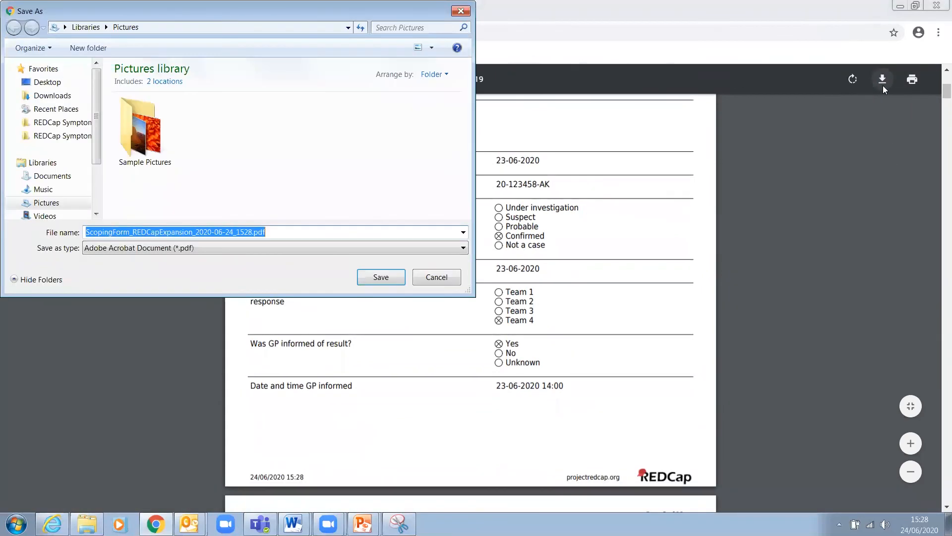
{"action": "left_click", "coordinate": [436, 277]}
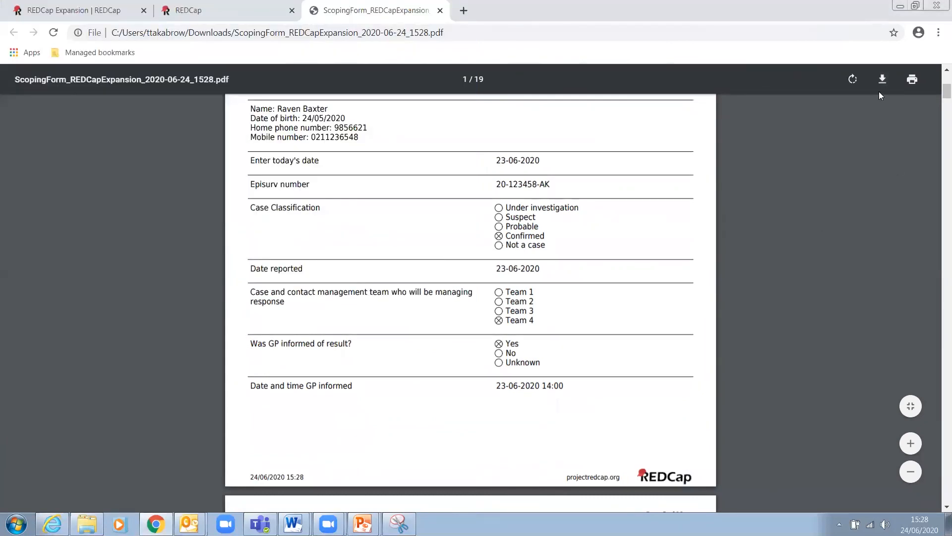